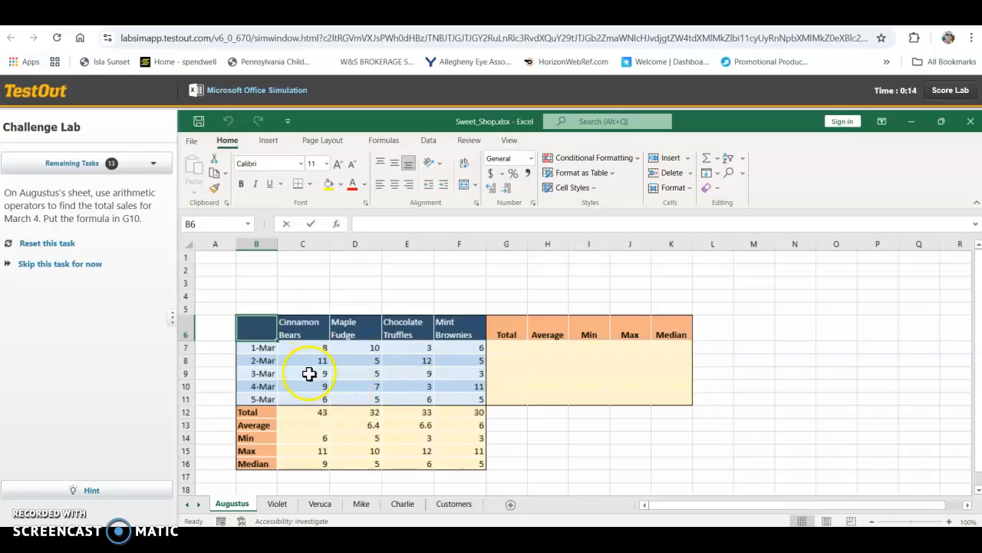
# Step: Try to total the March 4 sales in G10 with the formula =C10+D11
pyautogui.click(499, 386)
pyautogui.write('=')
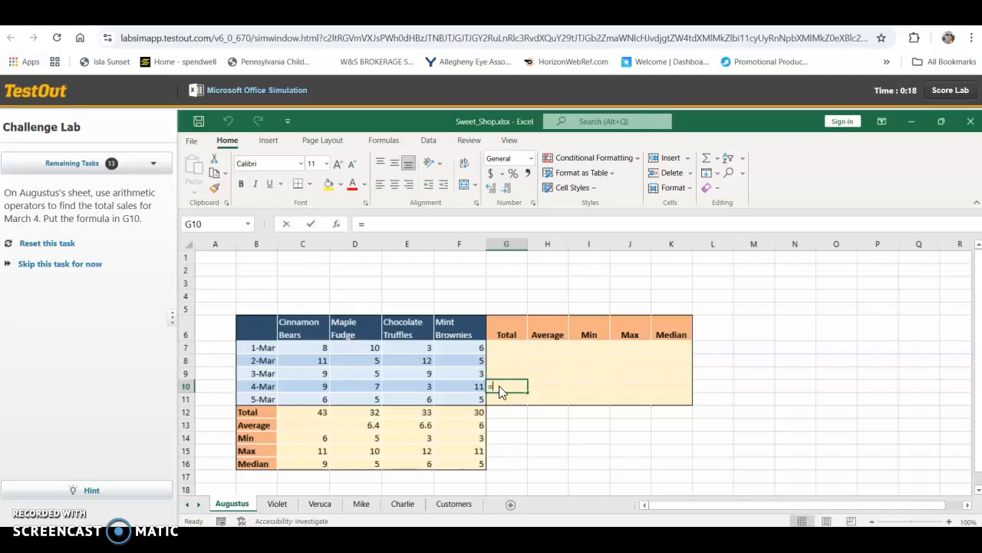
pyautogui.click(311, 386)
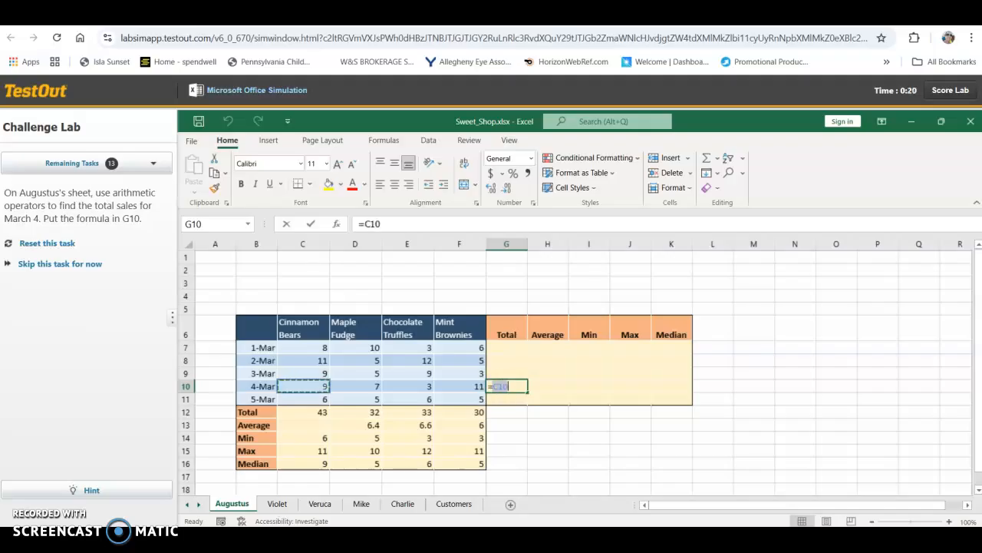
pyautogui.write('+')
pyautogui.click(367, 397)
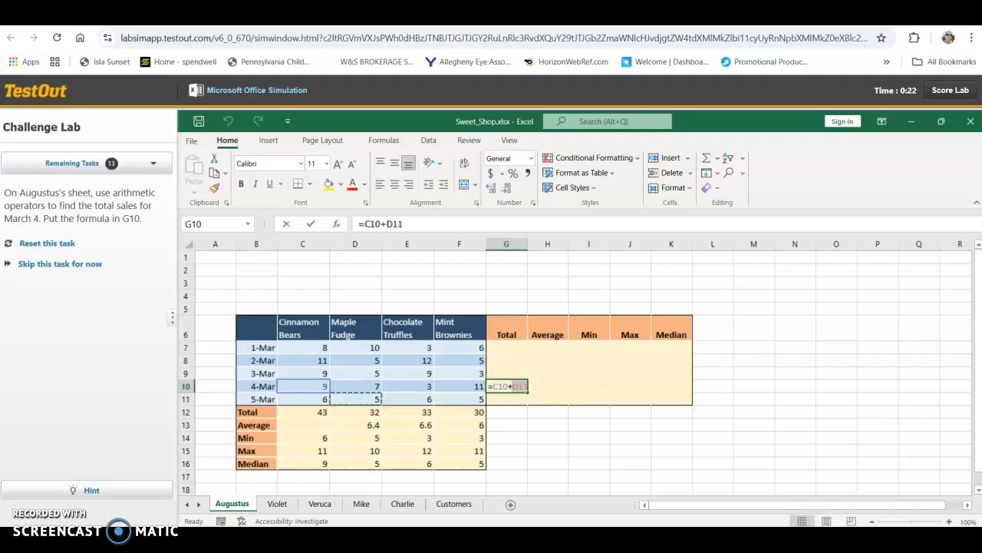
pyautogui.hotkey('shift', 'Return')
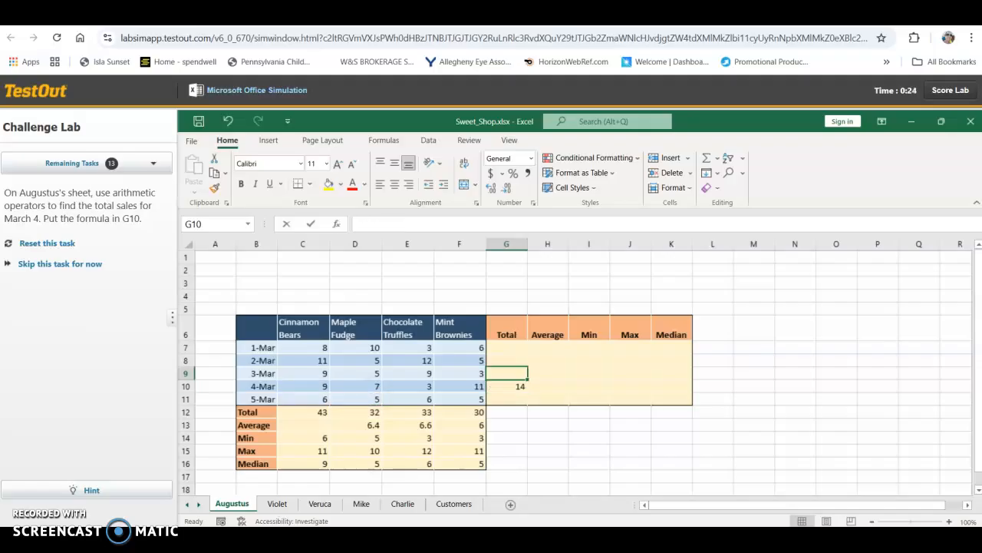
# Step: Try to rework the G10 formula into =C10+D10+E10+F11, and undo the entry
pyautogui.click(507, 386)
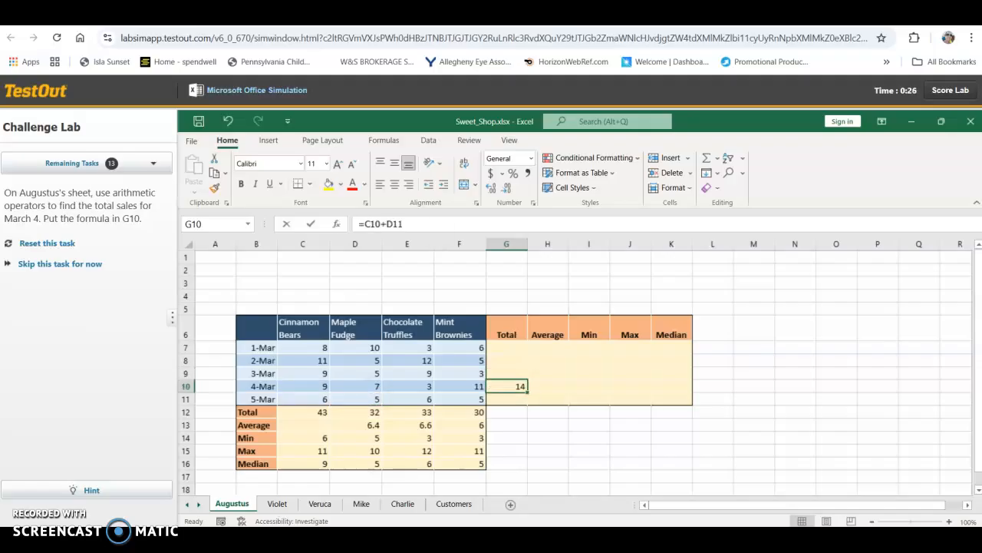
pyautogui.click(404, 225)
pyautogui.press('BackSpace')
pyautogui.press('BackSpace')
pyautogui.click(356, 386)
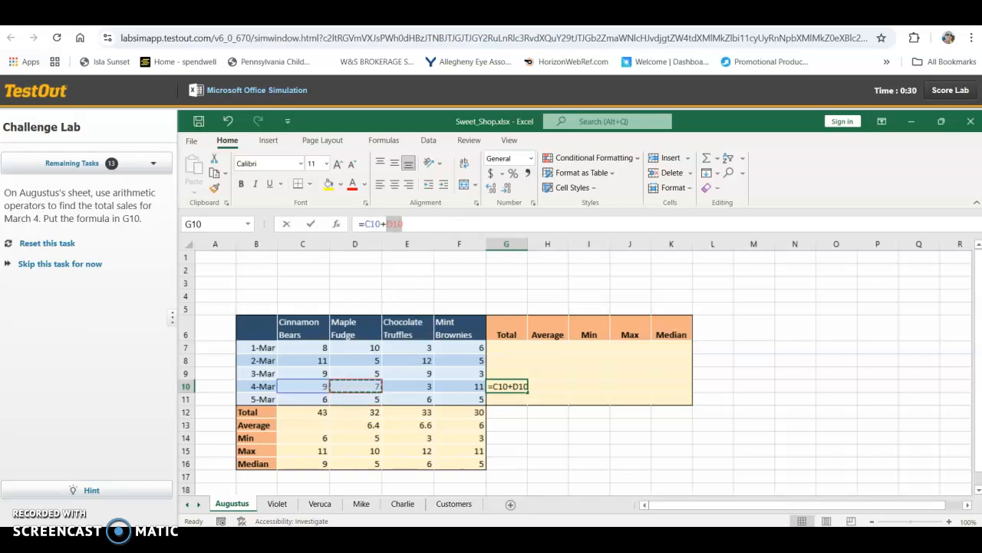
pyautogui.write('+')
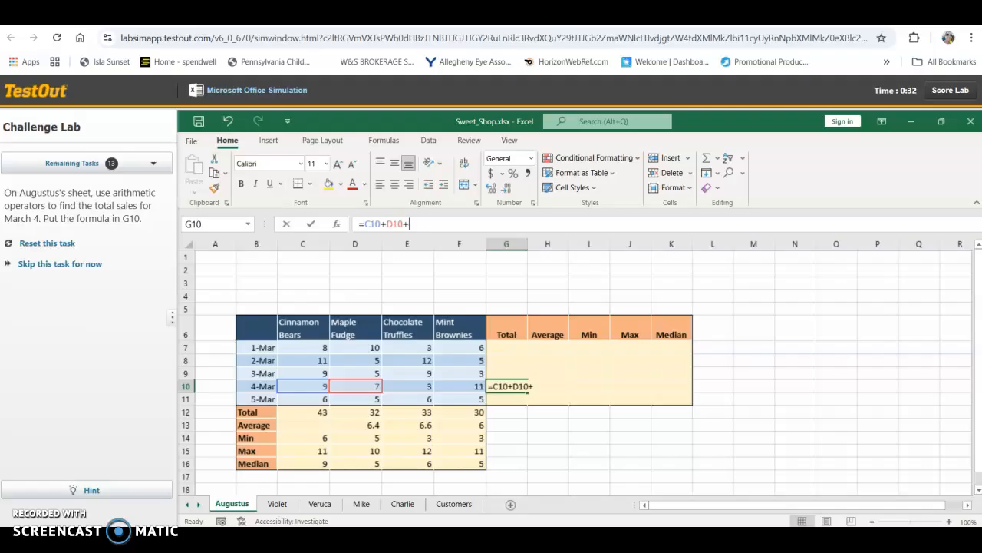
pyautogui.click(407, 386)
pyautogui.write('+')
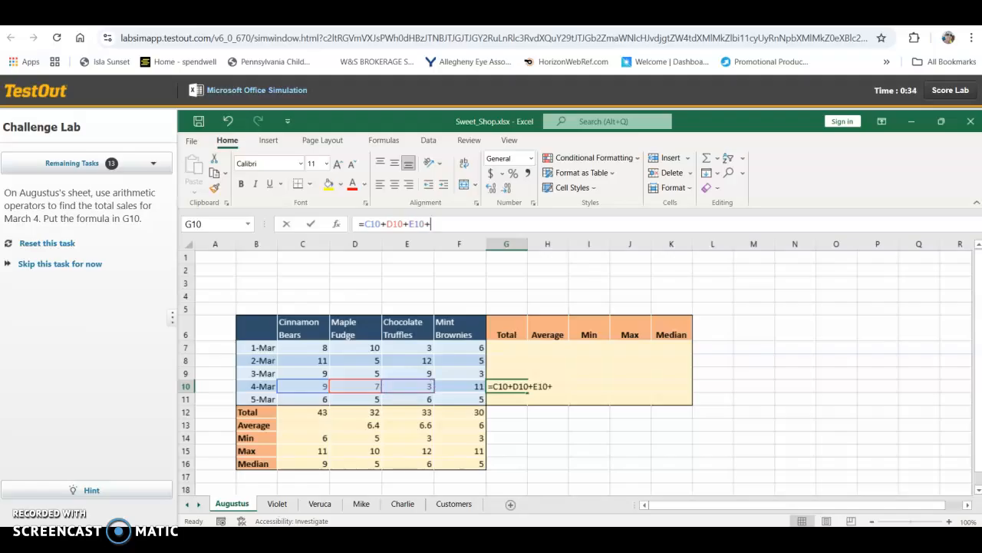
pyautogui.click(459, 399)
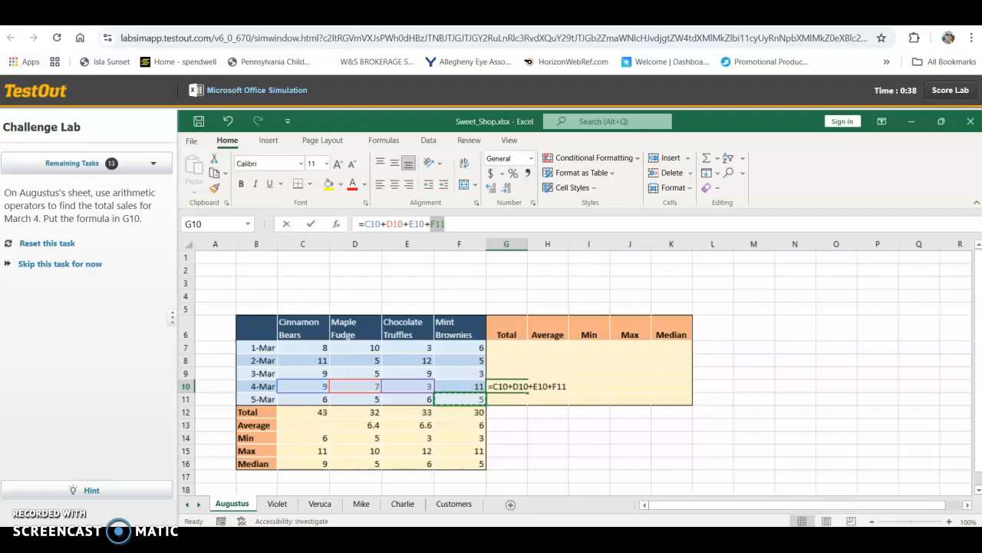
pyautogui.press('BackSpace')
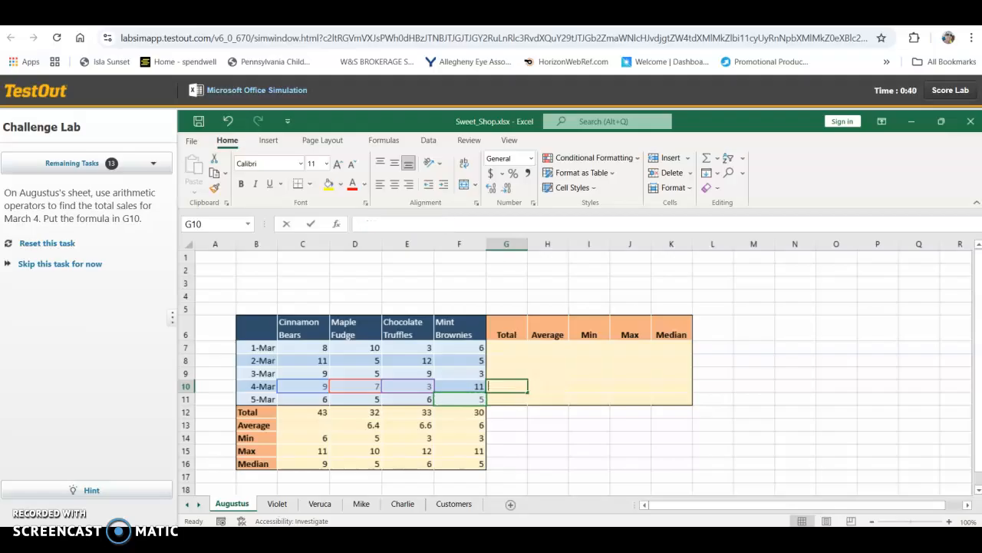
pyautogui.hotkey('ctrl', 'z')
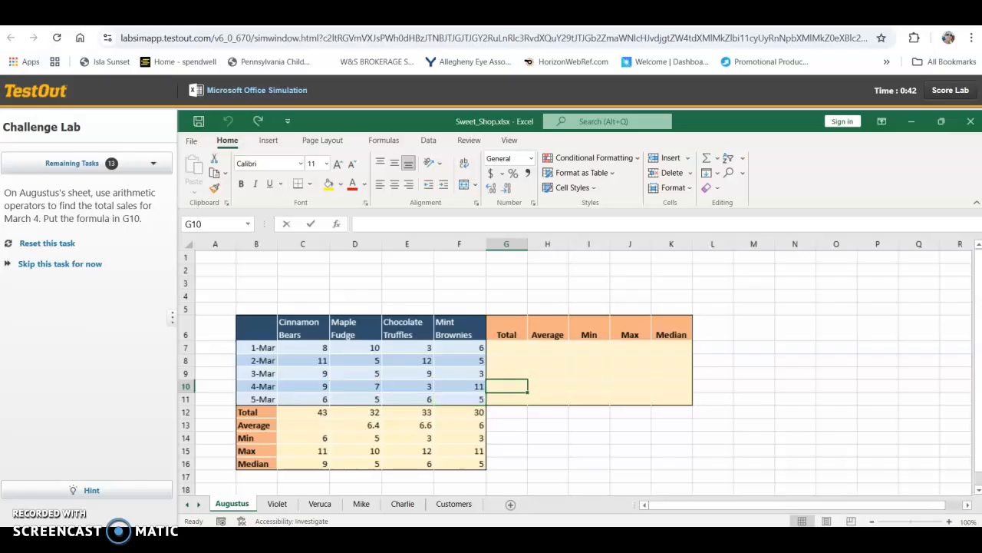
# Step: Complete the March 4 sales total in G10 using arithmetic operators and continue to the next task
pyautogui.click(507, 451)
pyautogui.hotkey('ctrl', 'y')
pyautogui.click(503, 384)
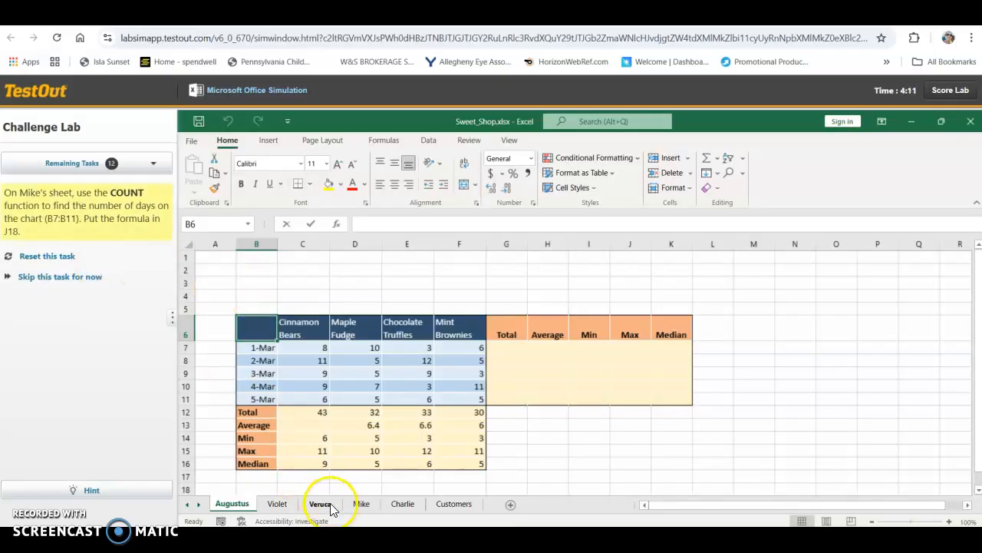
# Step: On the Mike sheet, try to count the days in B7:B11 with the COUNT function in J18
pyautogui.click(360, 504)
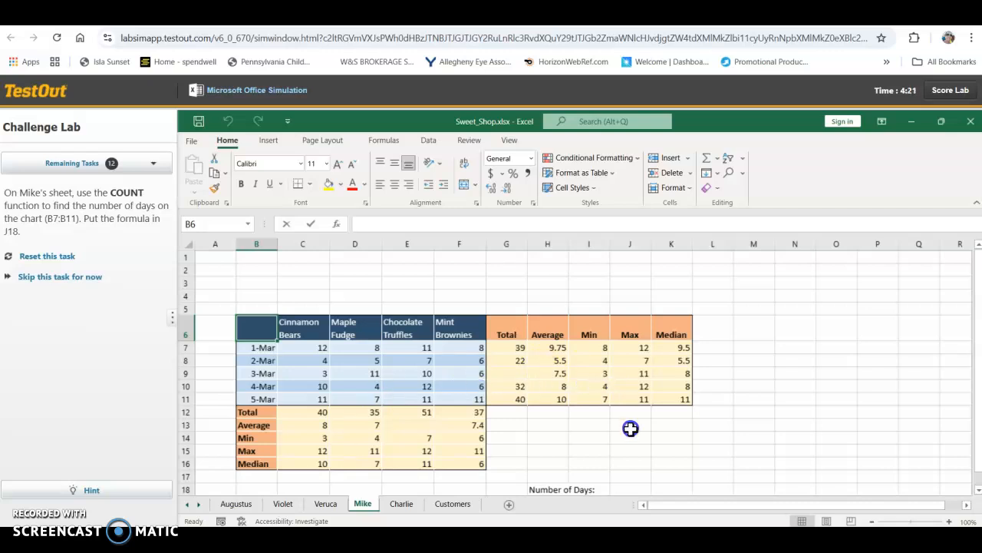
pyautogui.click(622, 488)
pyautogui.write('=COUn')
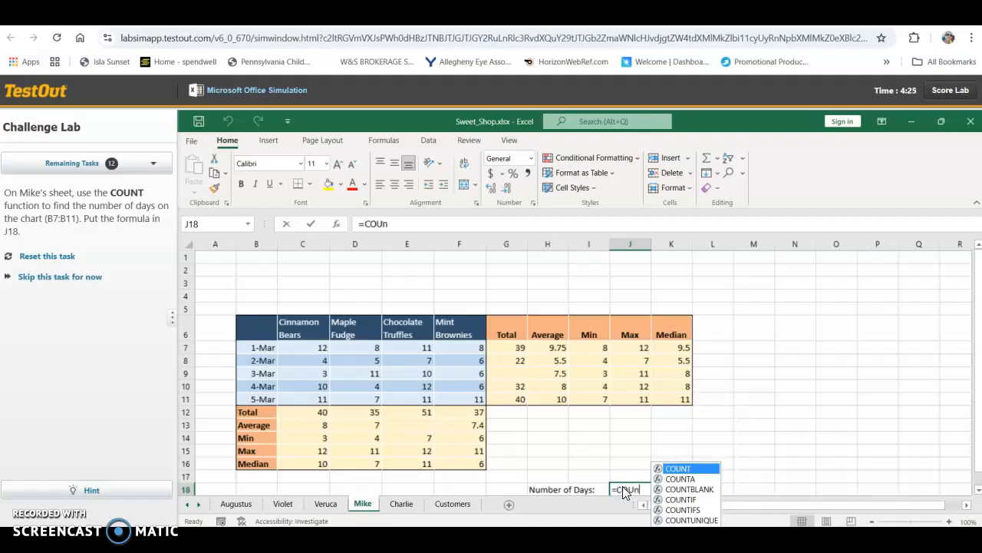
pyautogui.doubleClick(683, 468)
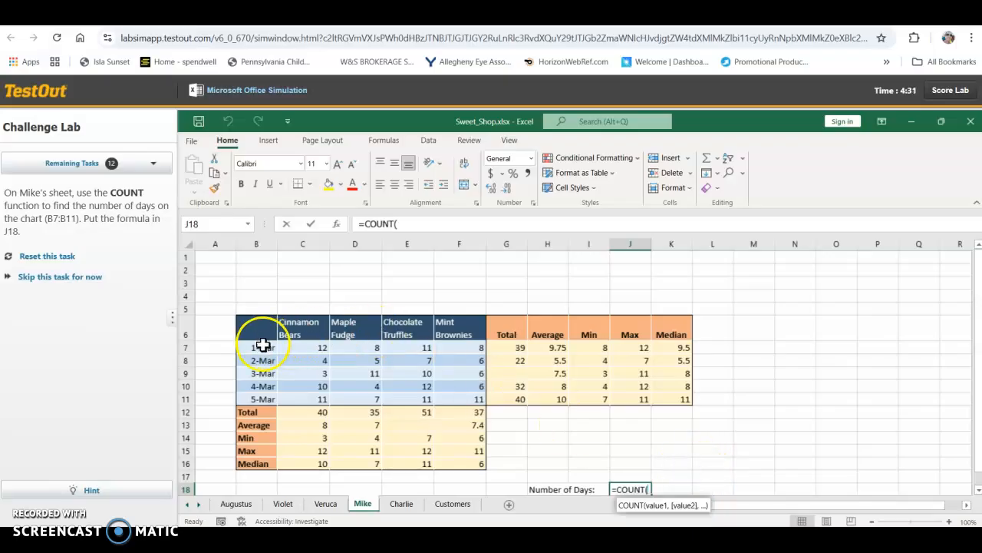
pyautogui.moveTo(263, 345); pyautogui.dragTo(269, 401)
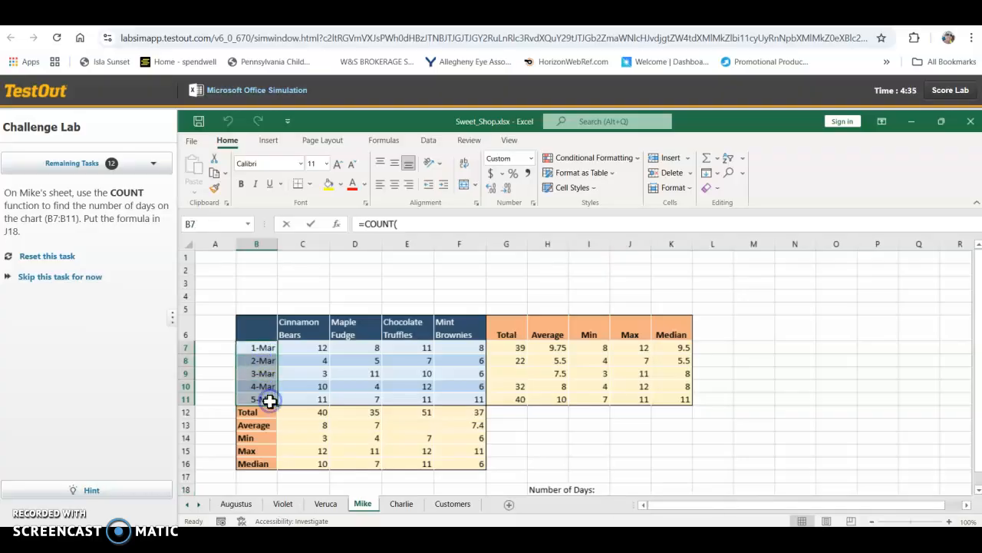
pyautogui.click(627, 482)
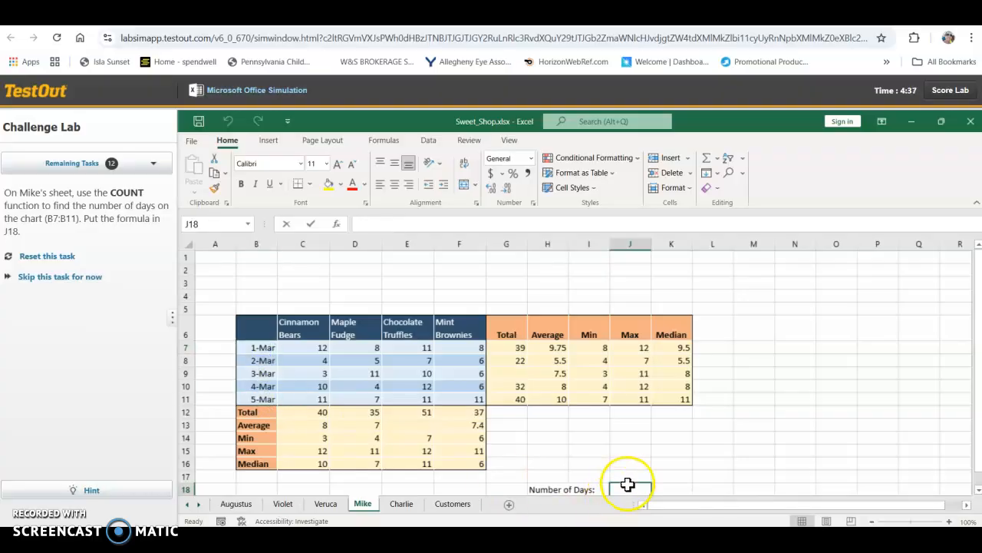
# Step: Retry the COUNT formula in J18 with the range B7:B11, and reset the task
pyautogui.write('C')
pyautogui.write('COUN')
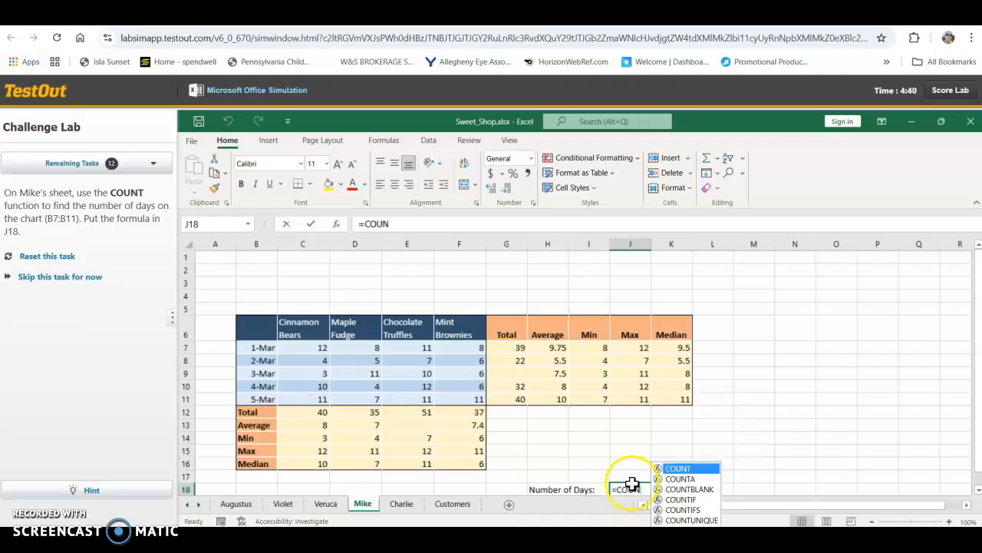
pyautogui.doubleClick(677, 469)
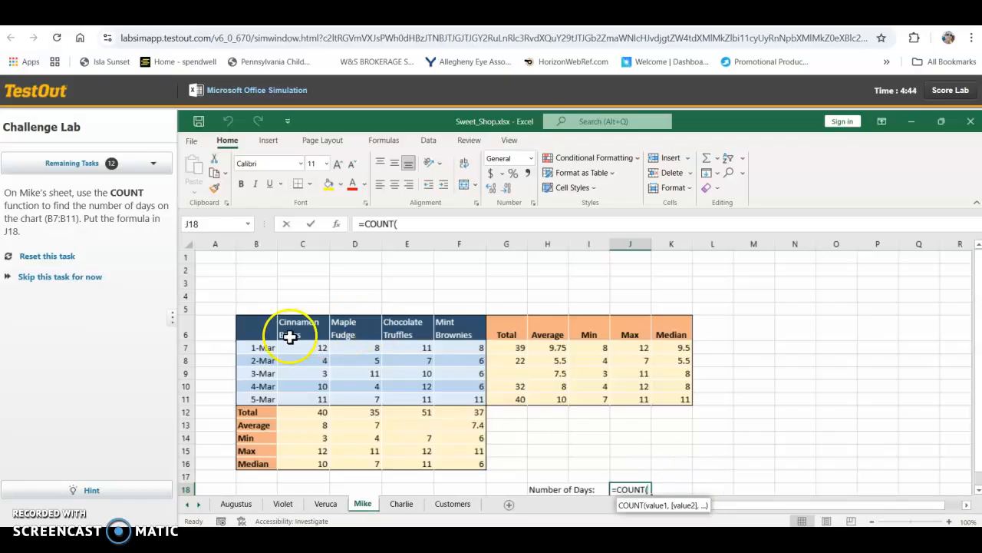
pyautogui.moveTo(267, 347); pyautogui.dragTo(269, 392)
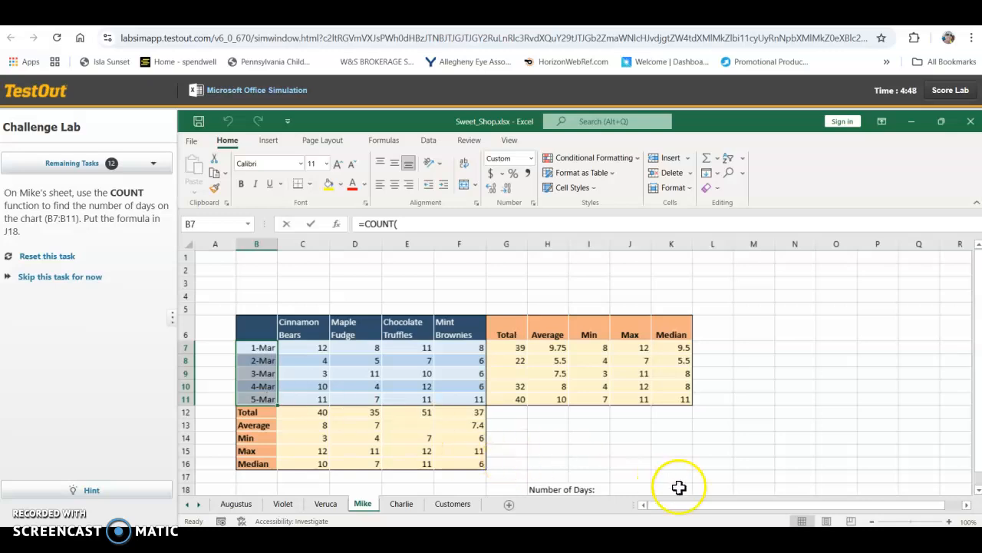
pyautogui.click(494, 223)
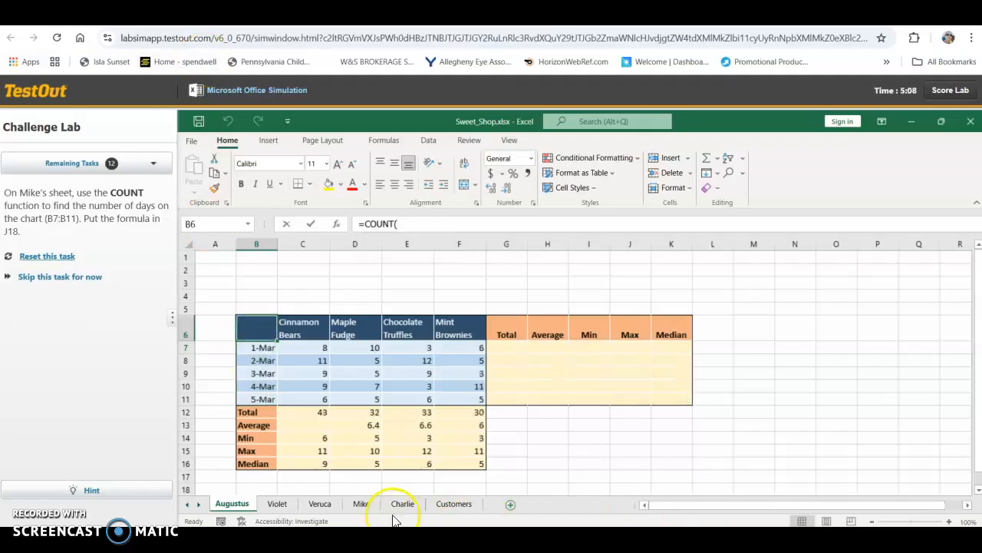
# Step: Return to the Mike sheet, try a =COUN( formula over B7:B11 in J18, and reset the task
pyautogui.click(362, 504)
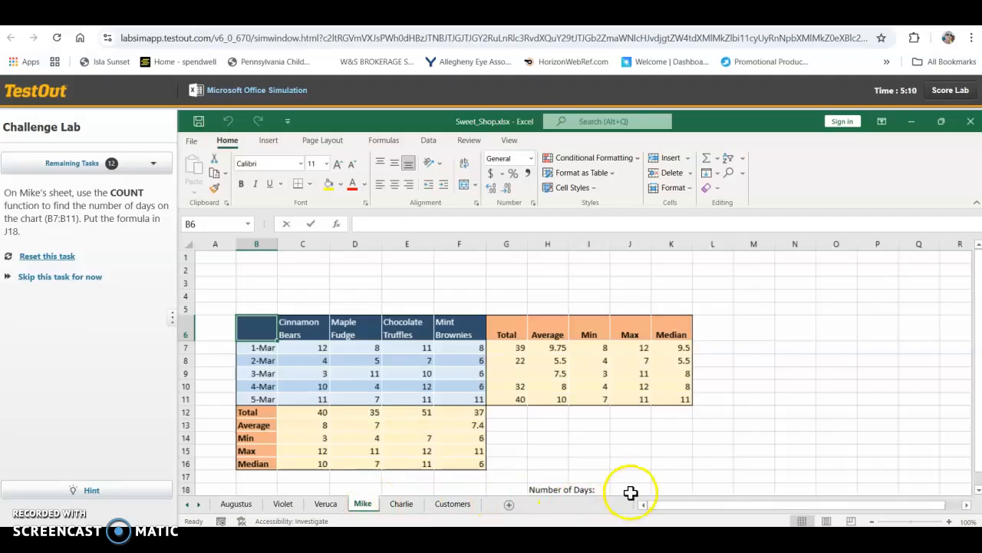
pyautogui.click(630, 489)
pyautogui.write('=')
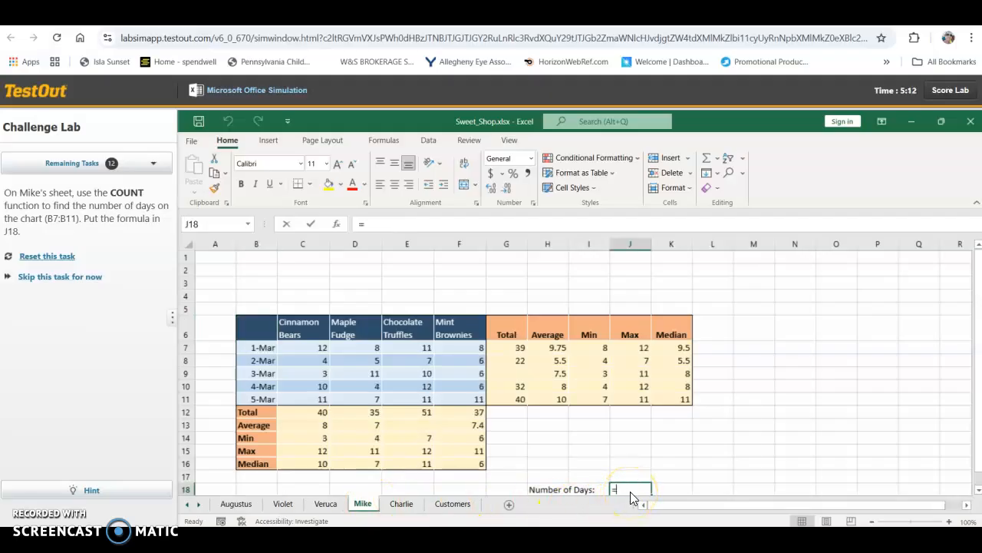
pyautogui.write('COUN(')
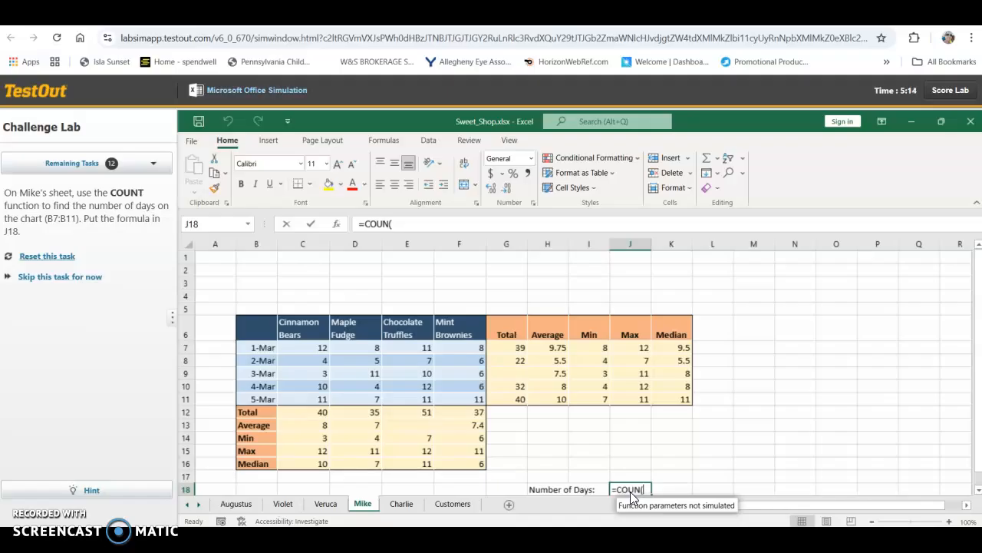
pyautogui.moveTo(274, 352); pyautogui.dragTo(266, 395)
pyautogui.press('Escape')
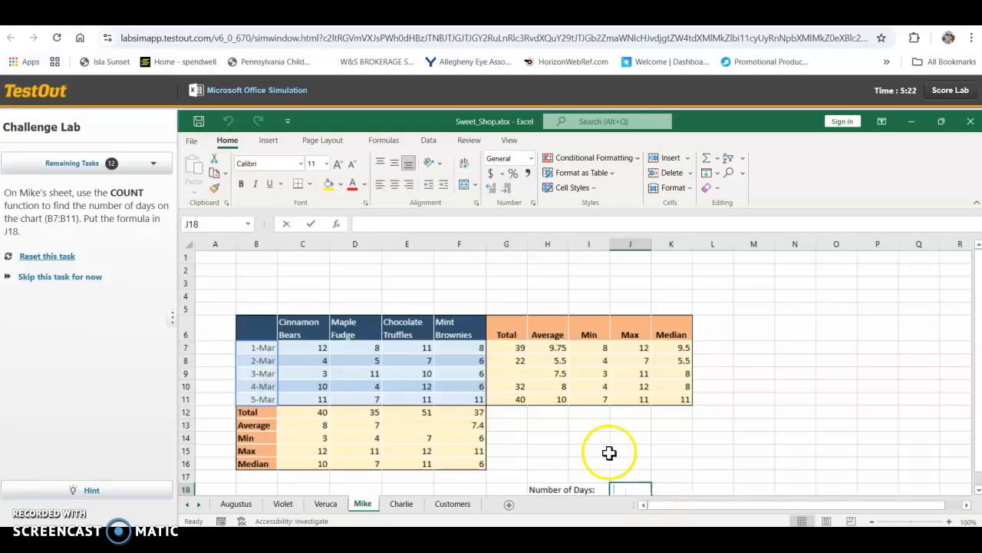
pyautogui.click(410, 224)
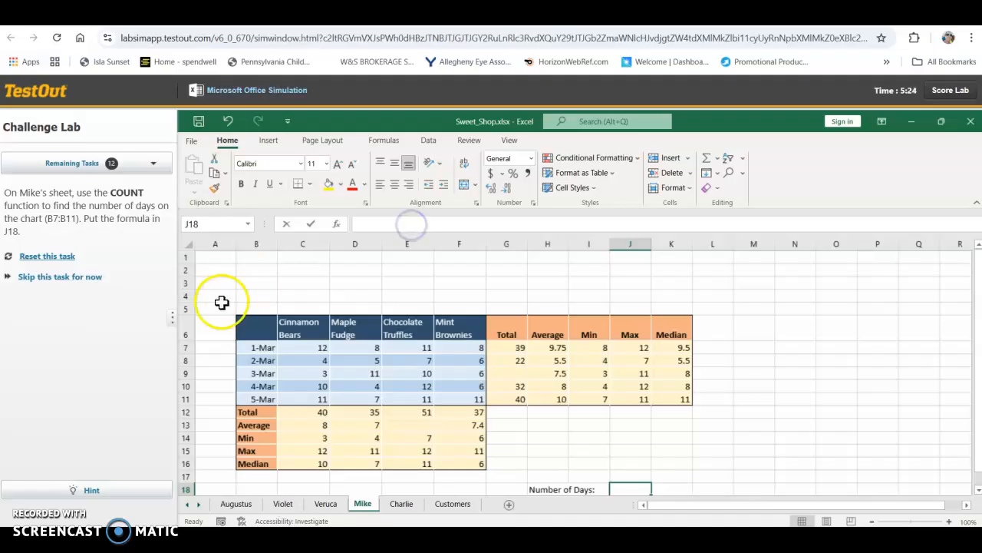
pyautogui.click(61, 257)
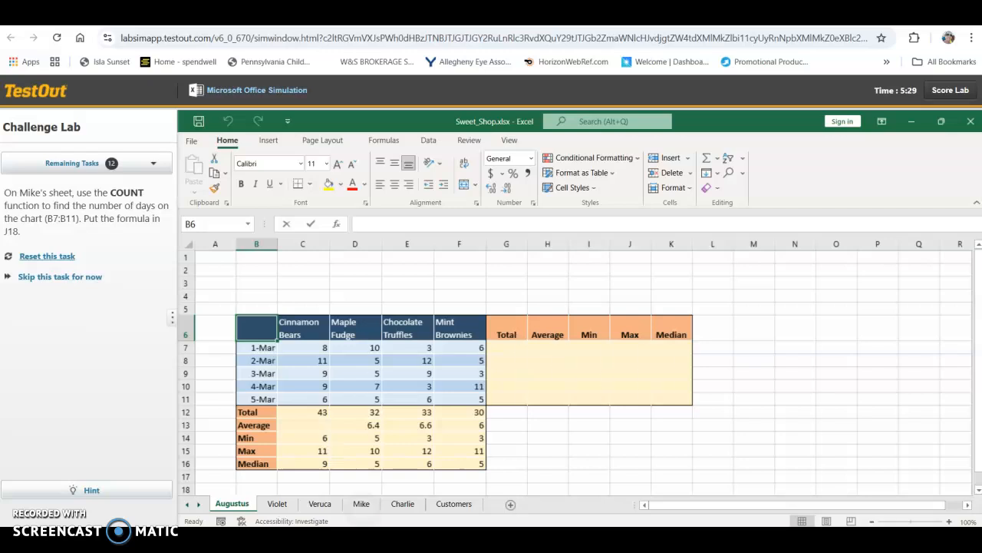
# Step: Try to enter a COUNT formula over the dates B7:B11 in J18 of the Mike sheet, and reset the task
pyautogui.click(362, 504)
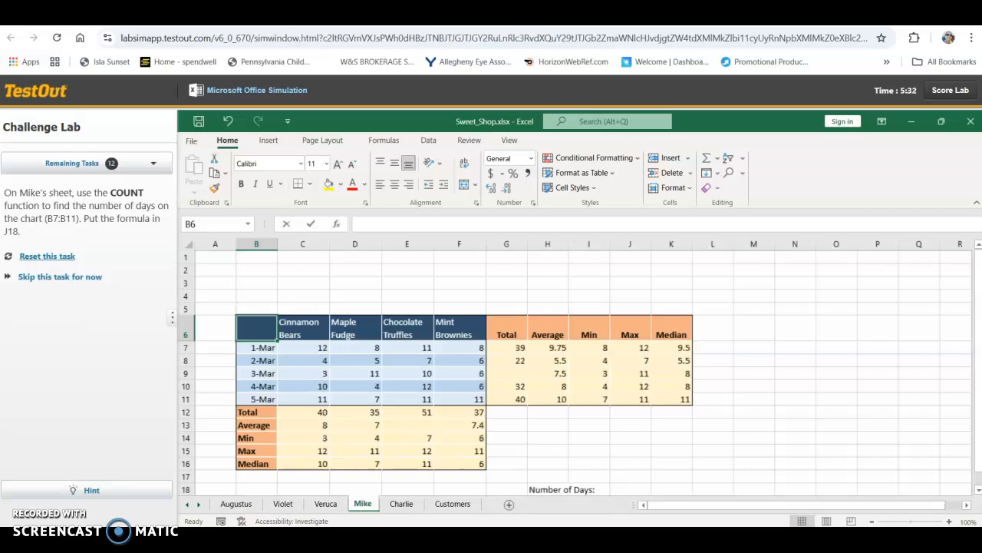
pyautogui.click(631, 489)
pyautogui.write('=')
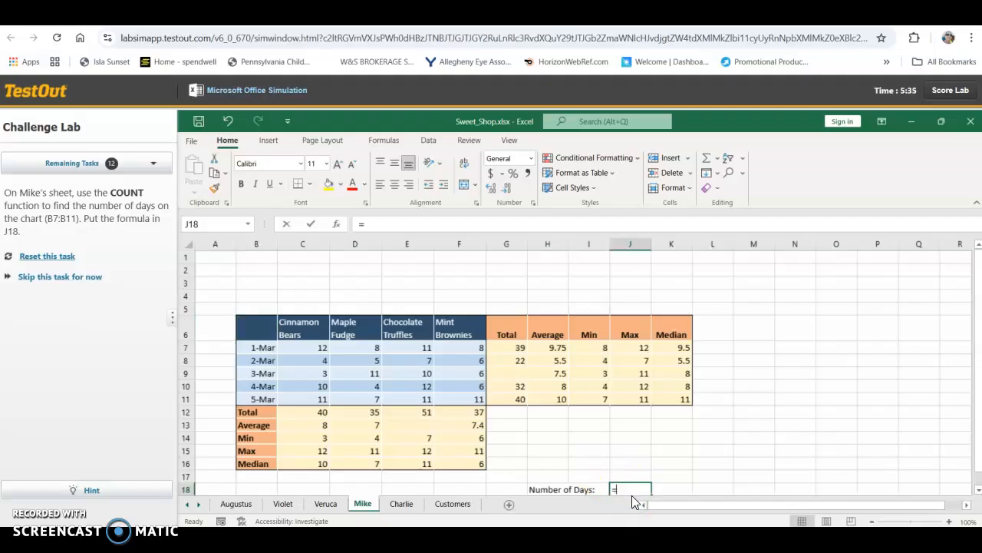
pyautogui.write('COUNT')
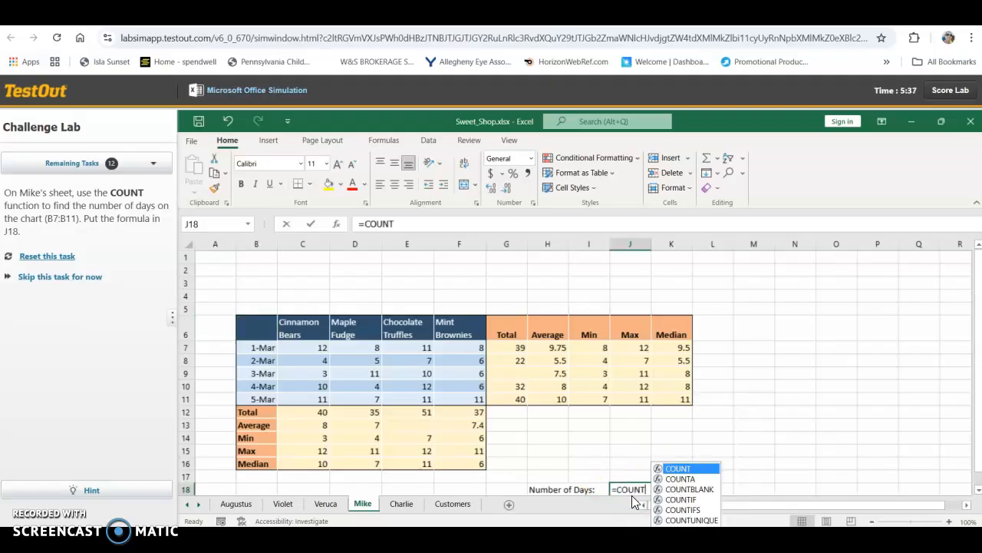
pyautogui.click(685, 467)
pyautogui.doubleClick(676, 468)
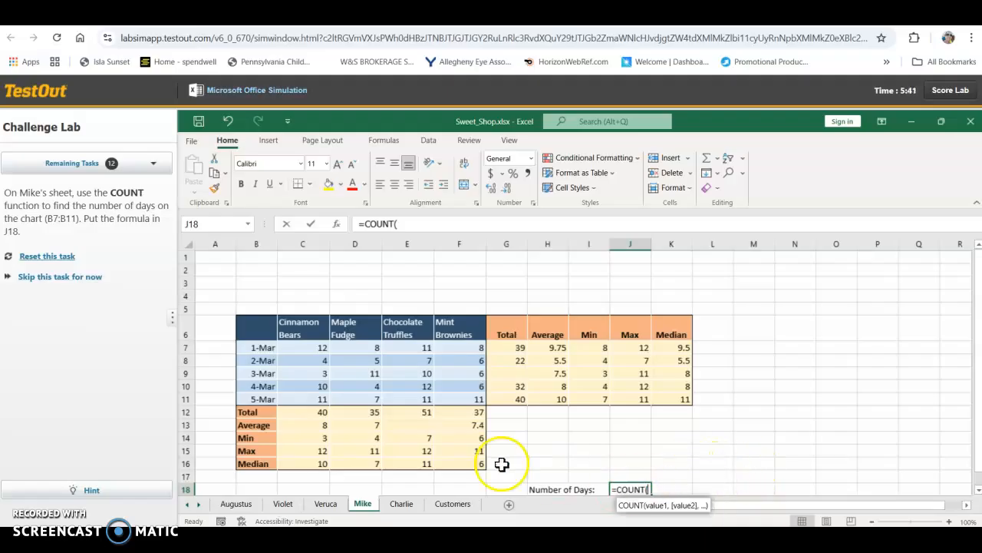
pyautogui.click(260, 350)
pyautogui.moveTo(261, 349); pyautogui.dragTo(269, 399)
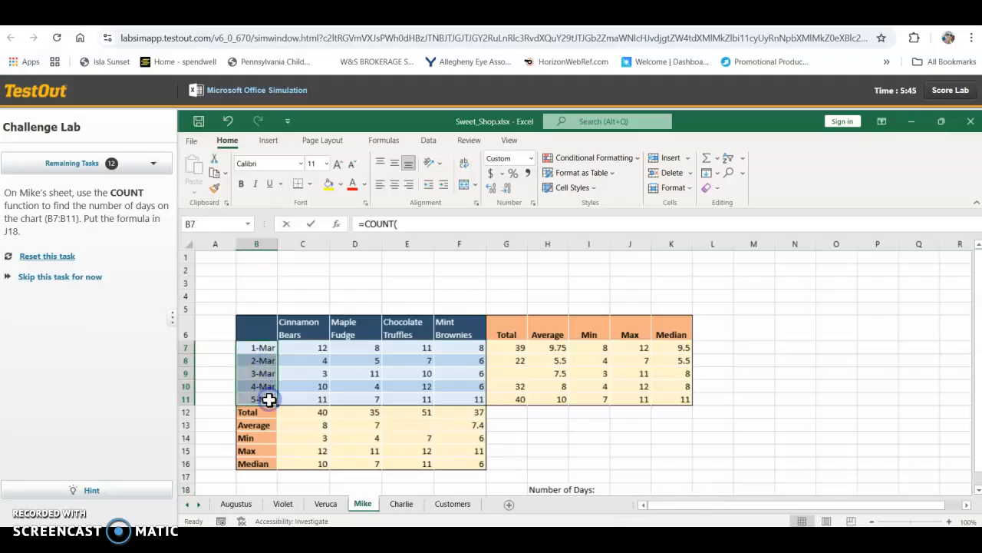
pyautogui.click(405, 224)
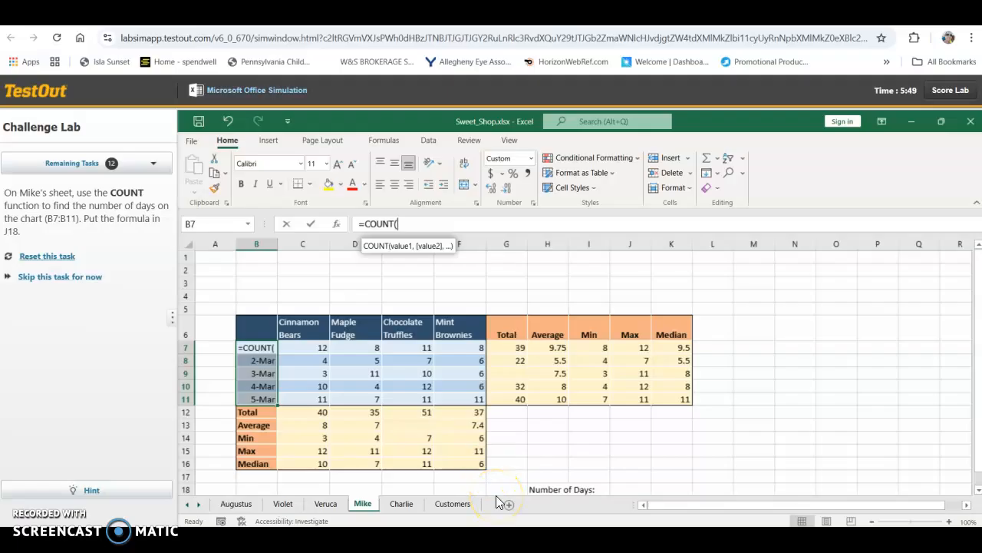
pyautogui.click(628, 489)
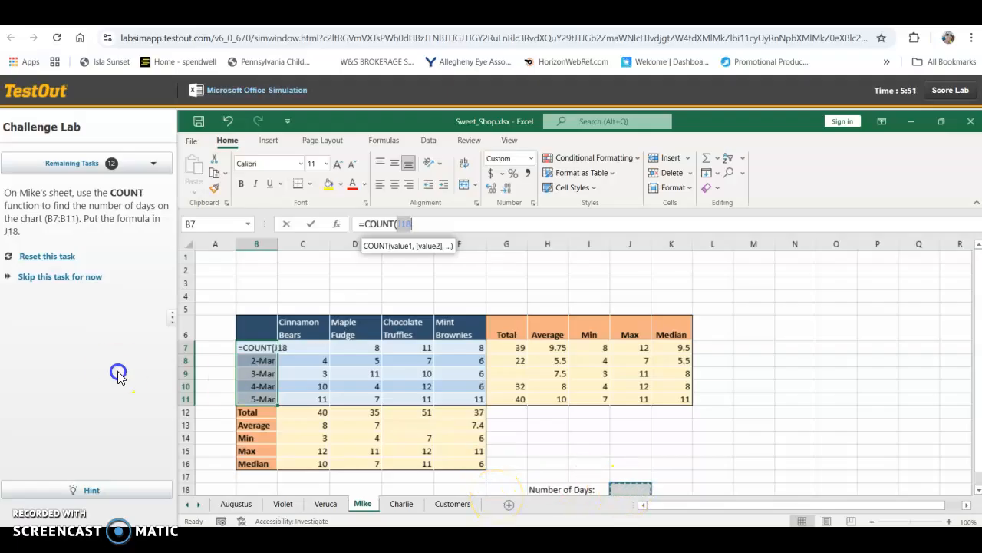
pyautogui.click(56, 256)
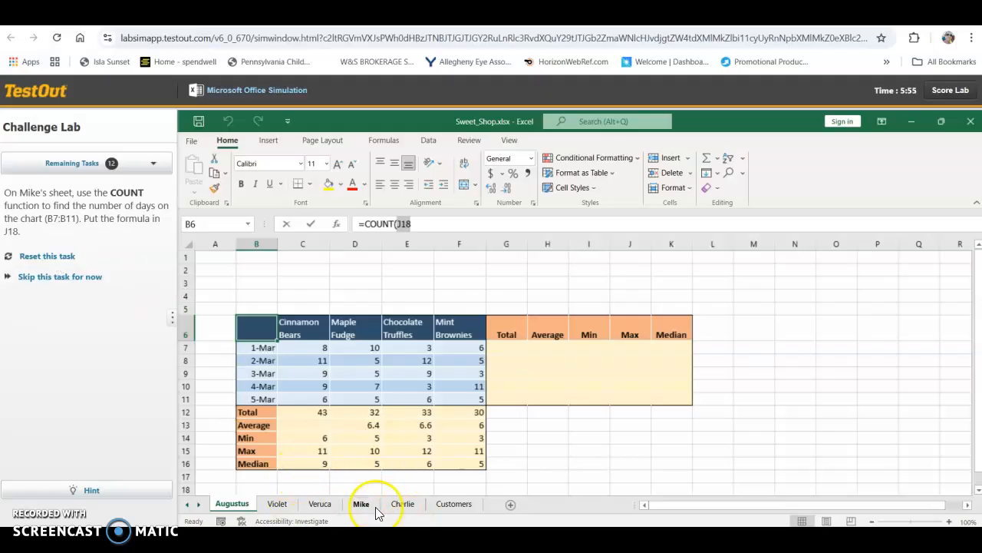
# Step: On the Mike sheet, begin a =COUNT( formula in J18 for the number of days
pyautogui.click(403, 507)
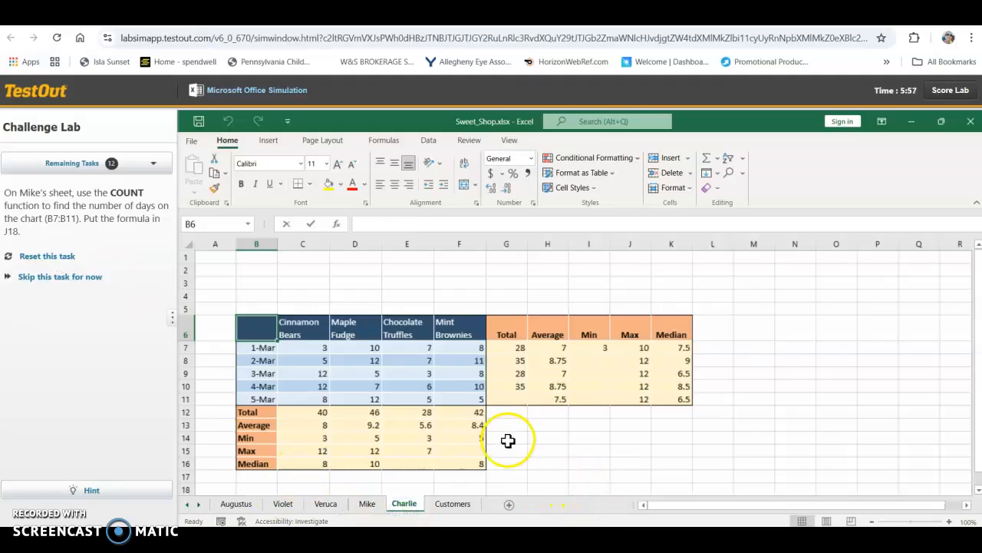
pyautogui.click(367, 503)
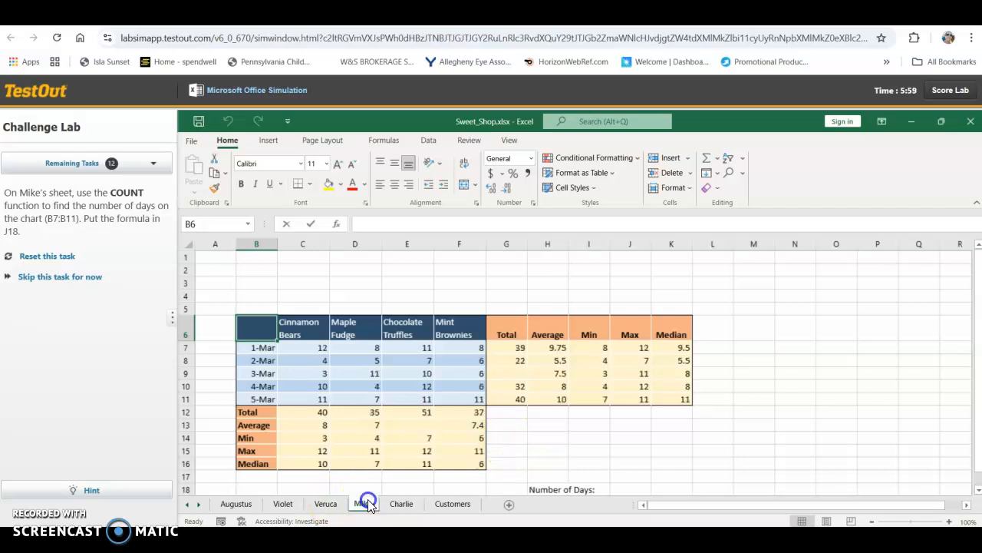
pyautogui.click(628, 488)
pyautogui.write('=COUN')
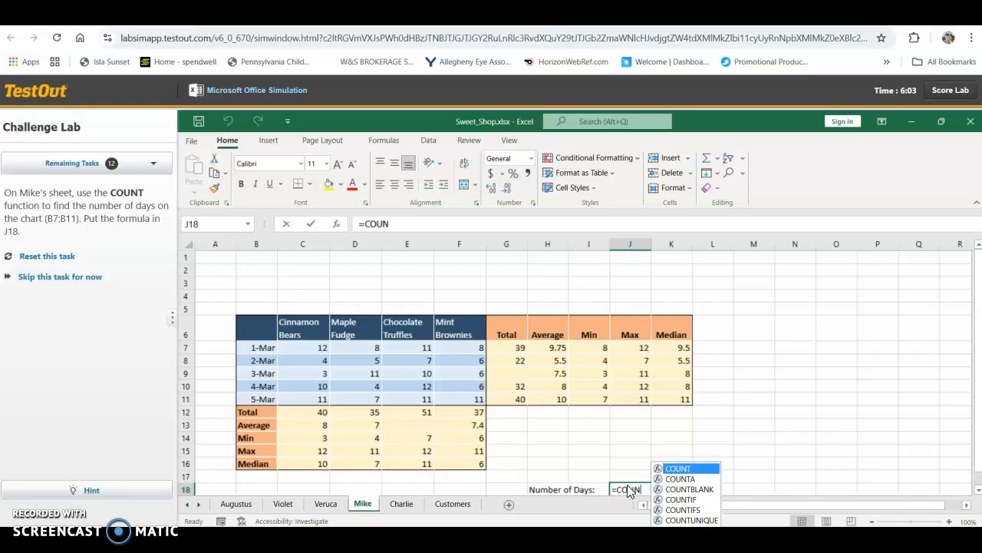
pyautogui.write('(')
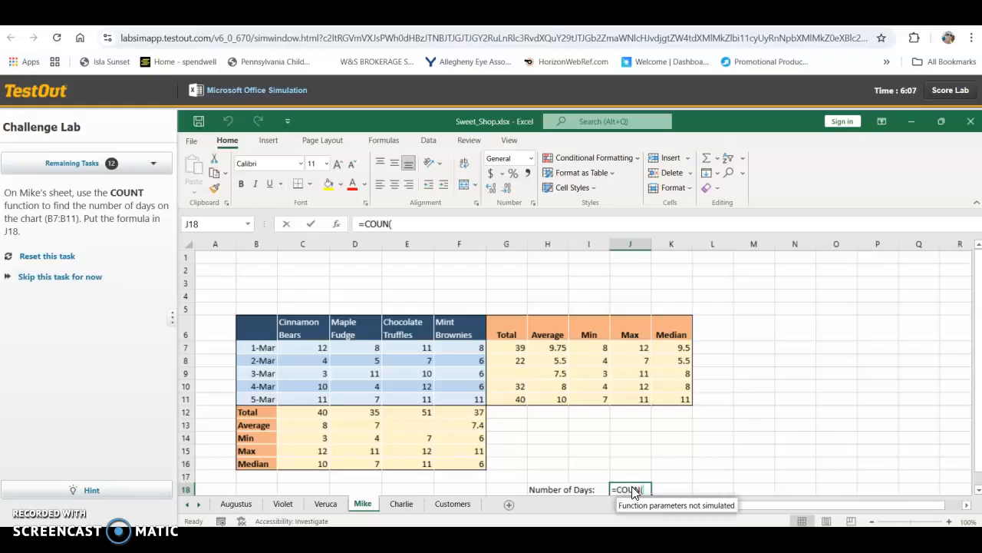
pyautogui.press('BackSpace')
pyautogui.write('T')
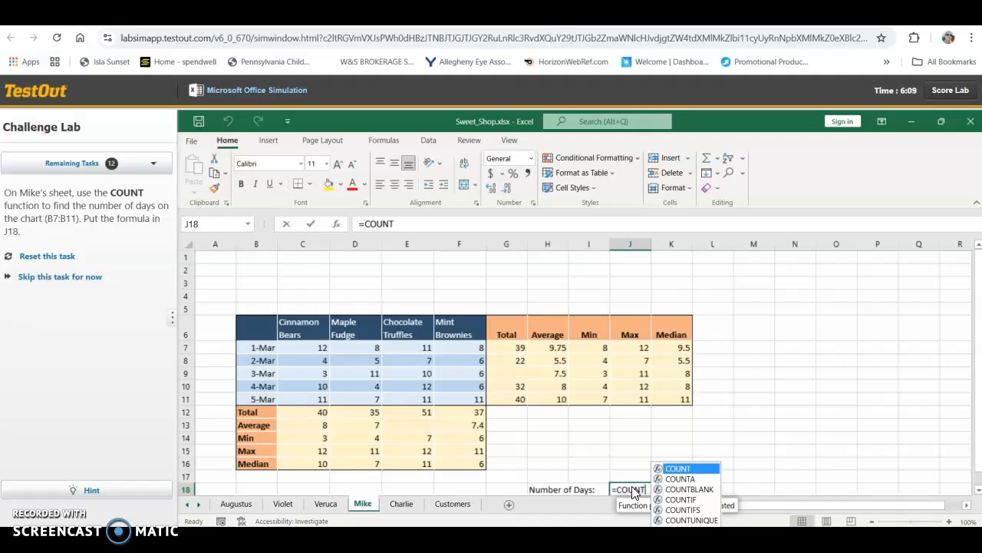
pyautogui.write('(')
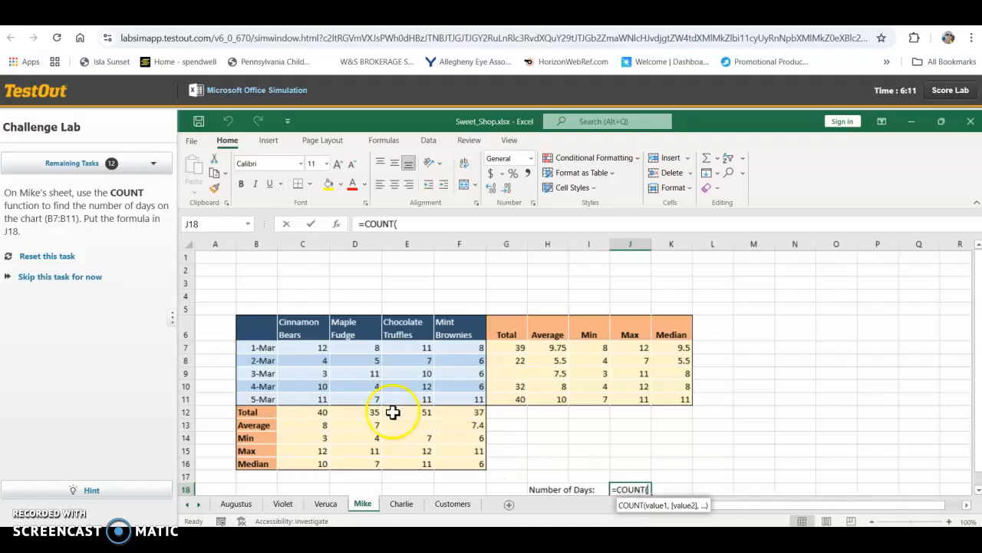
# Step: Complete the formula as =COUNT(B7:B11) and continue to the next task
pyautogui.click(266, 348)
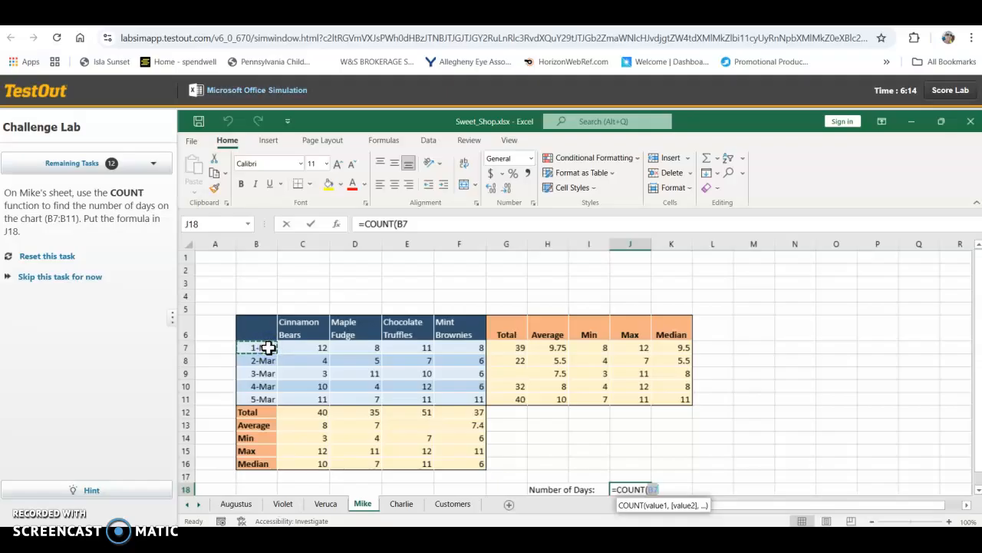
pyautogui.moveTo(268, 350); pyautogui.dragTo(268, 393)
pyautogui.click(268, 393)
pyautogui.click(265, 350)
pyautogui.moveTo(265, 350); pyautogui.dragTo(267, 396)
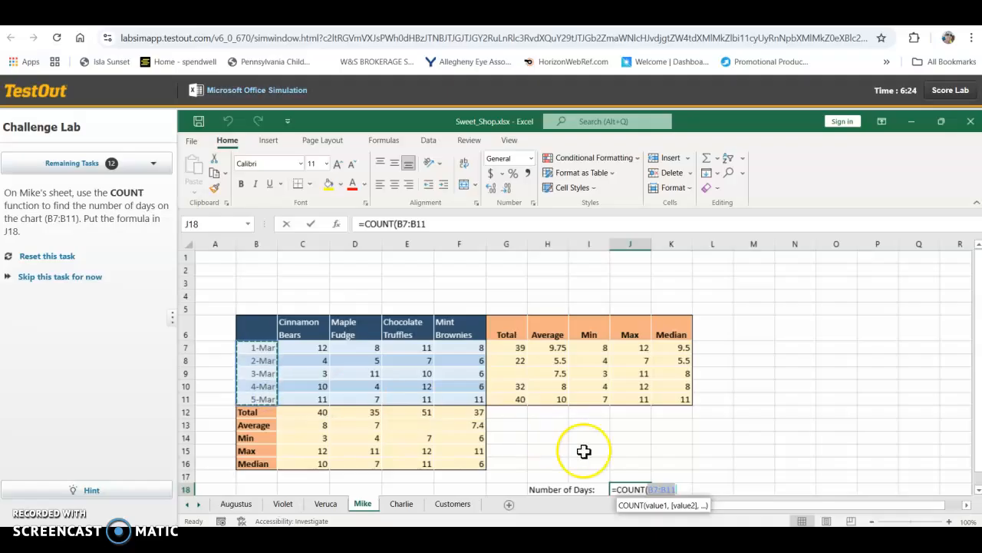
pyautogui.write(')')
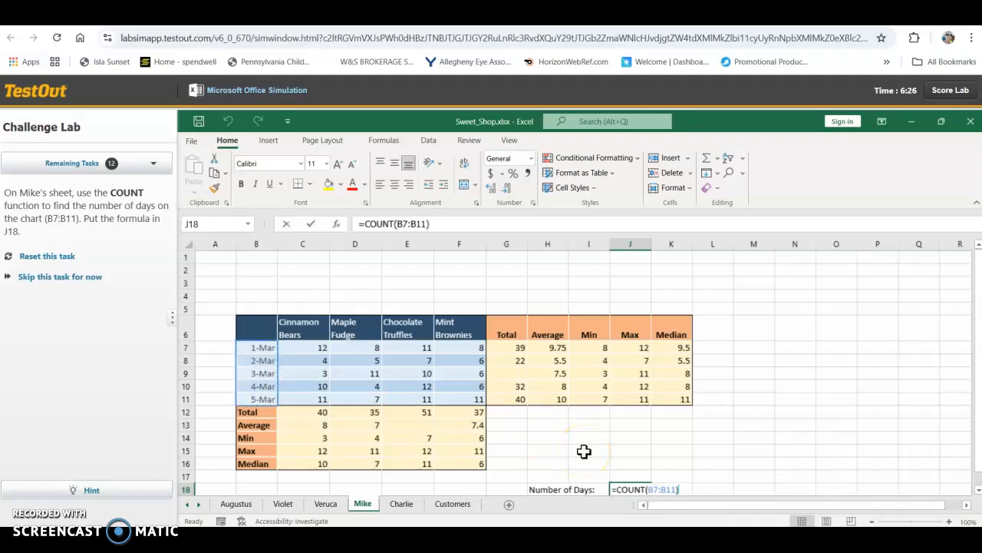
pyautogui.press('Return')
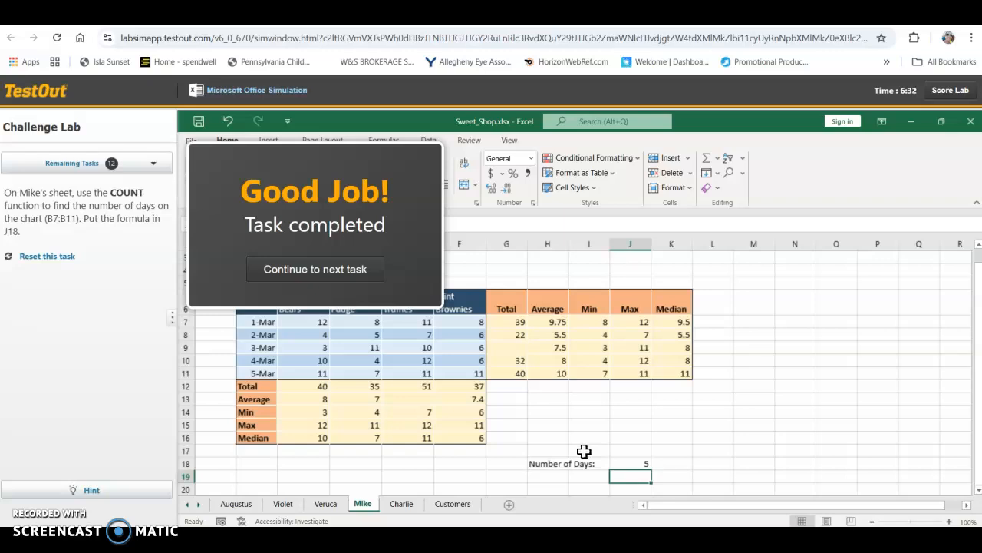
pyautogui.click(353, 265)
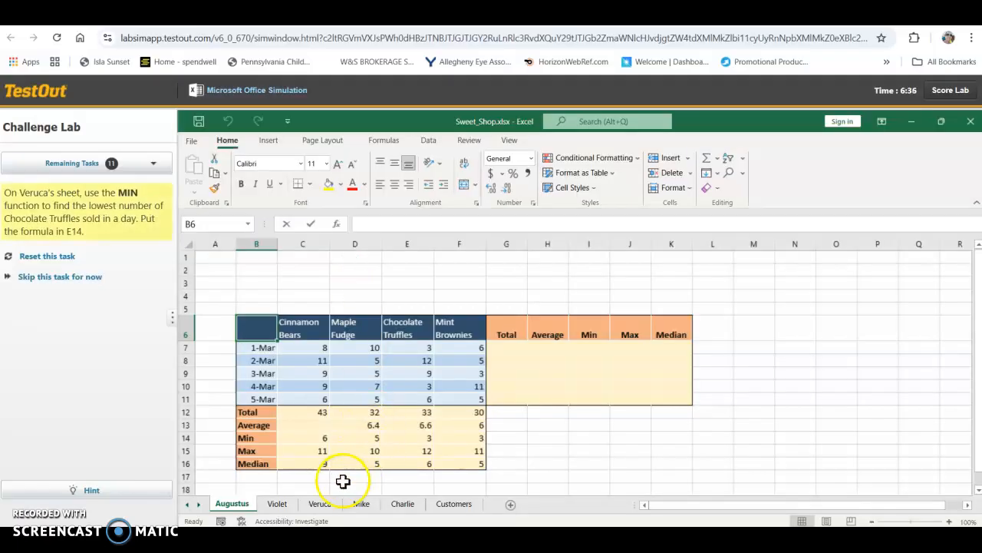
# Step: On the Veruca sheet, find the lowest daily Chocolate Truffles sales in E14 with MIN over E7:E11, and continue to the next task
pyautogui.click(320, 503)
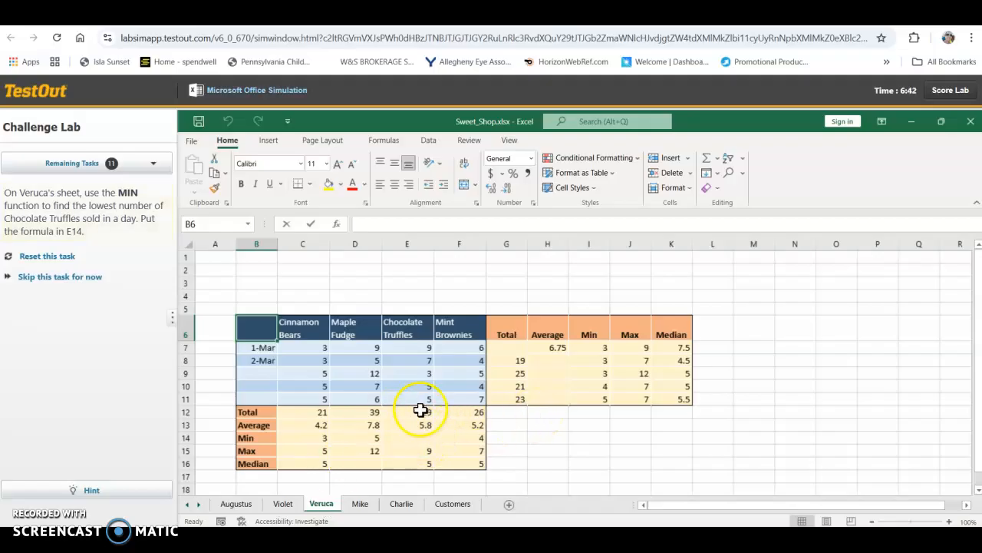
pyautogui.click(414, 440)
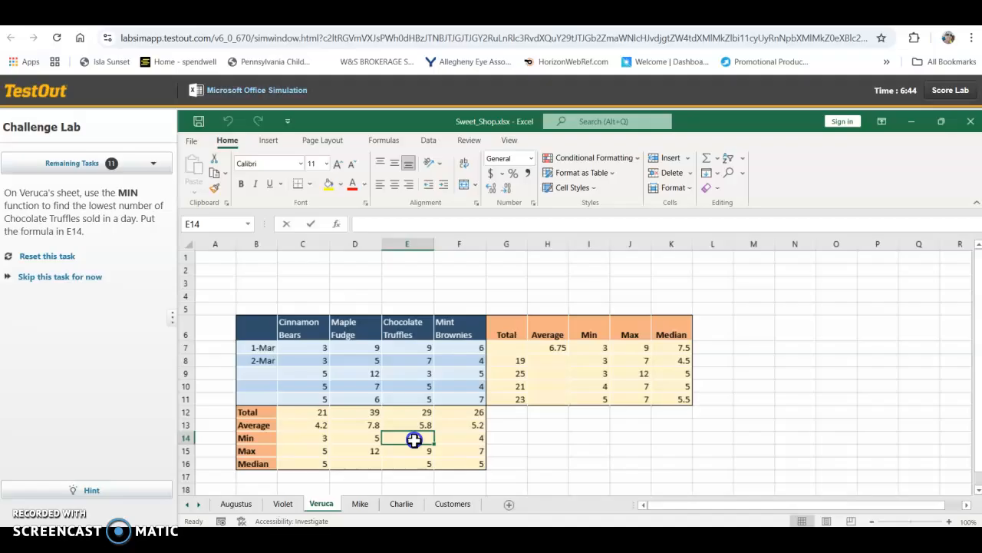
pyautogui.write('=min')
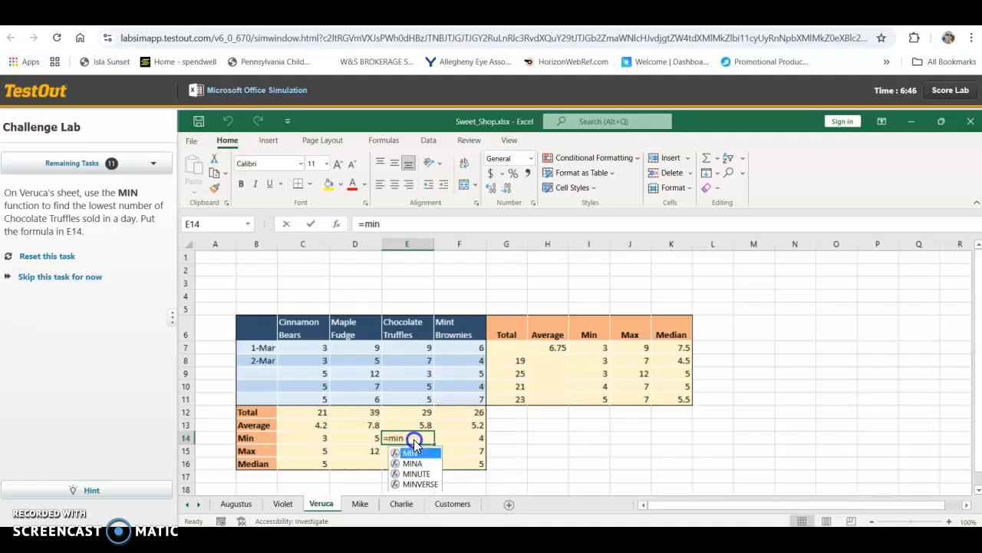
pyautogui.write('(')
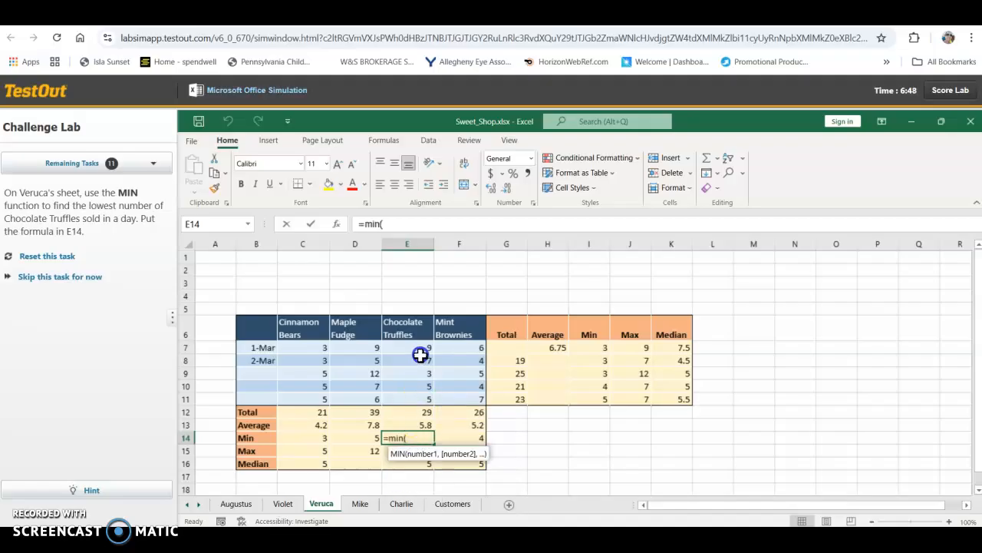
pyautogui.moveTo(421, 349); pyautogui.dragTo(419, 398)
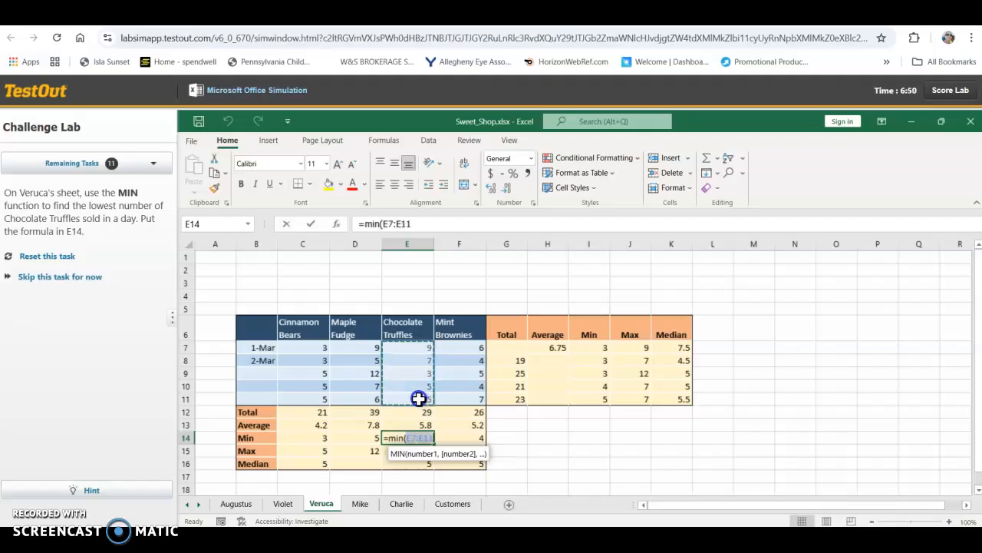
pyautogui.press('Return')
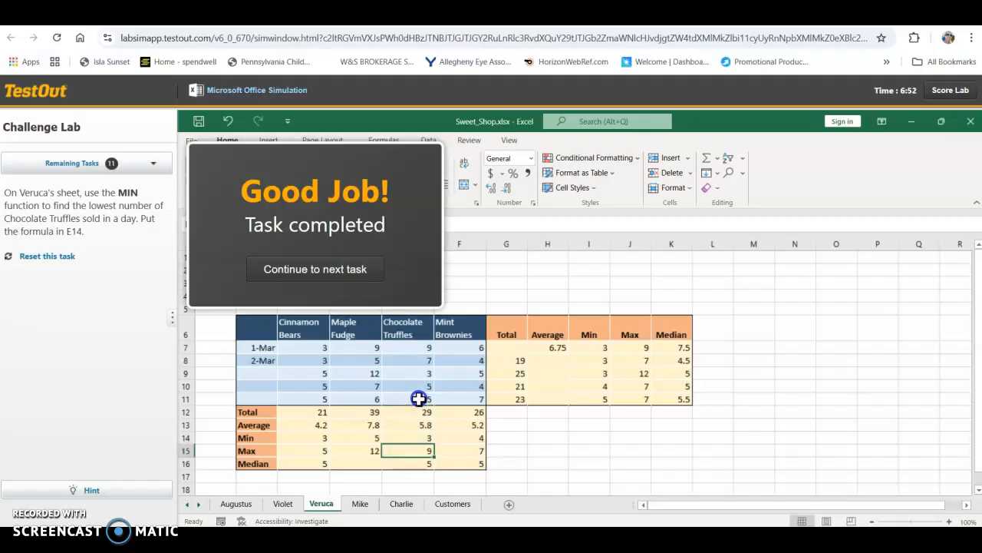
pyautogui.click(365, 273)
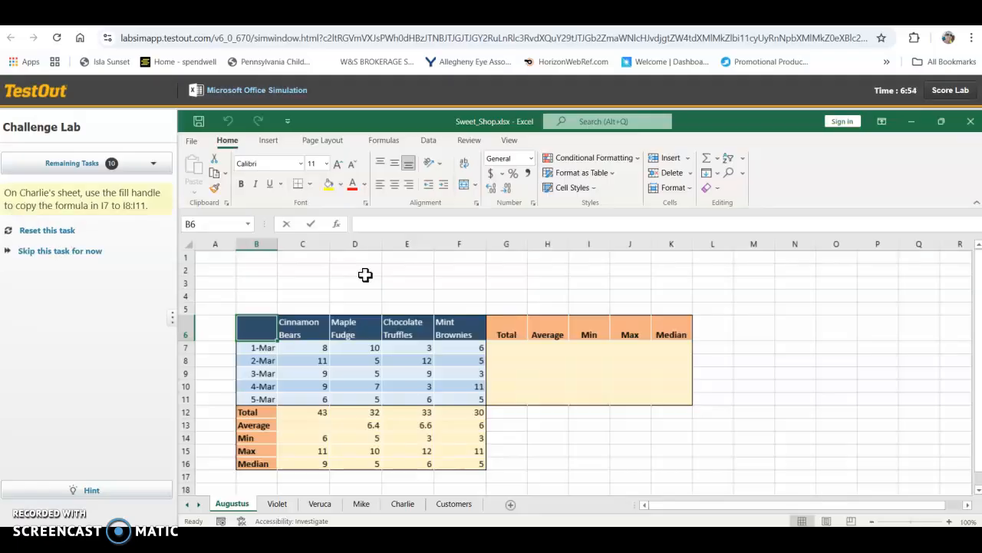
# Step: On the Charlie sheet, copy the Min formula in I7 to I8:I11 with the fill handle and continue to the next task
pyautogui.click(401, 504)
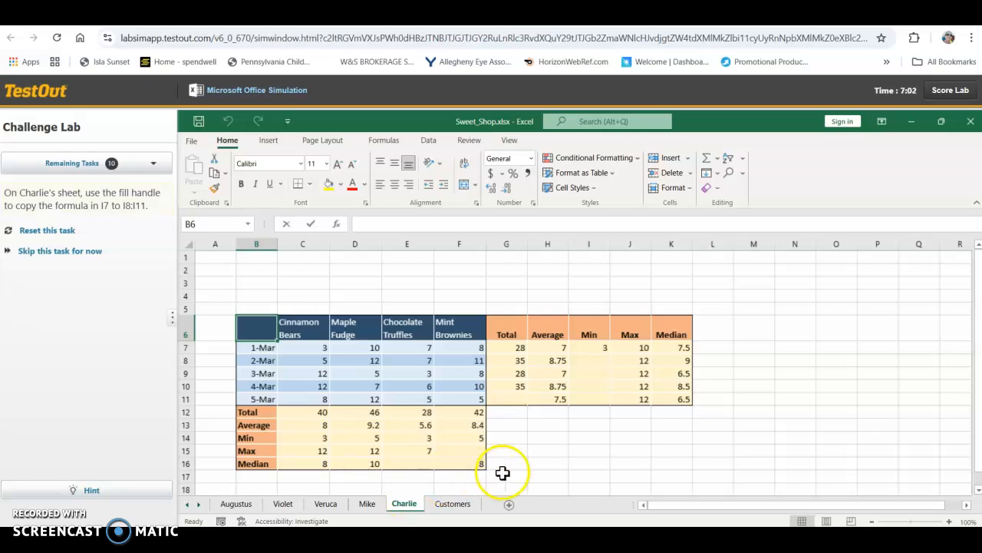
pyautogui.click(588, 347)
pyautogui.moveTo(606, 353); pyautogui.dragTo(608, 399)
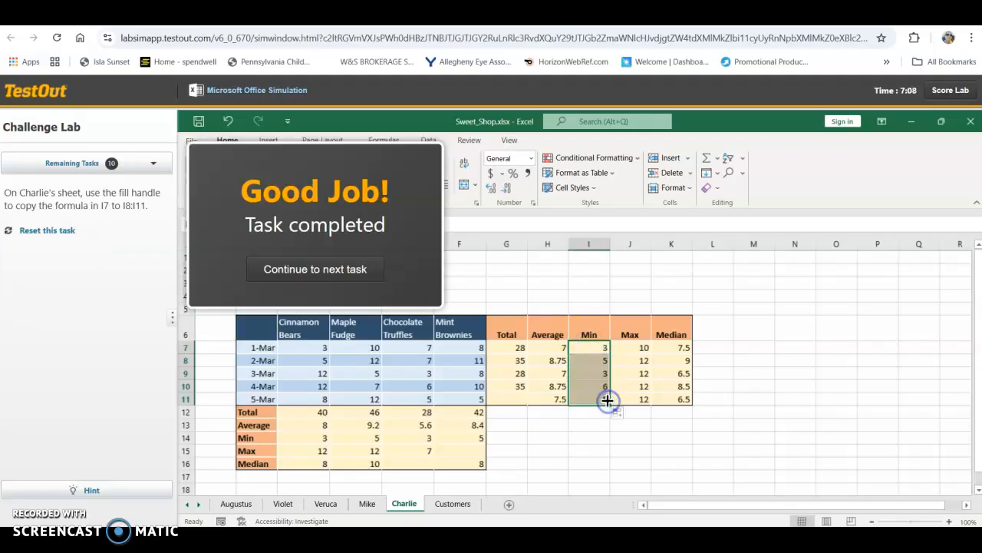
pyautogui.click(359, 267)
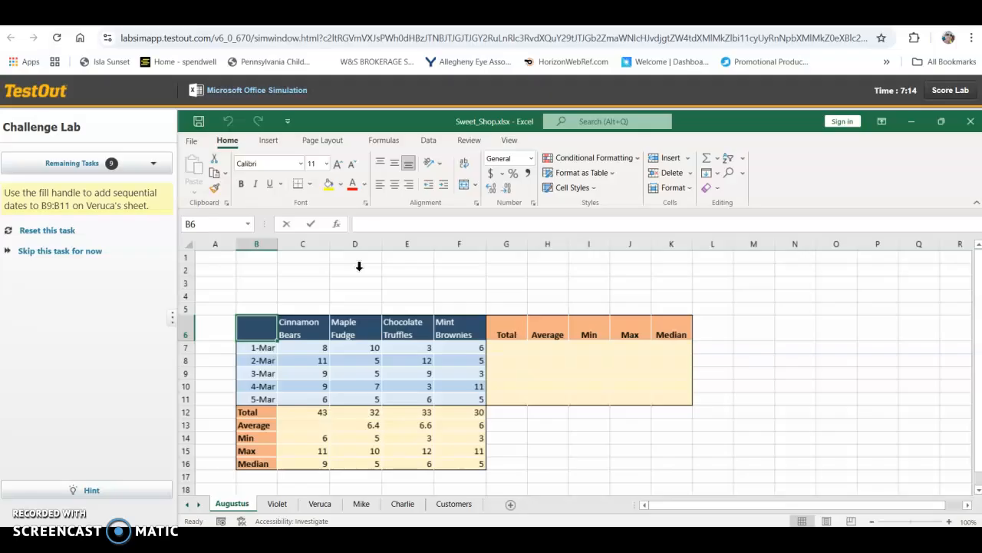
# Step: On the Veruca sheet, extend the dates from B8 through B9:B11 with the fill handle and continue to the next task
pyautogui.click(319, 505)
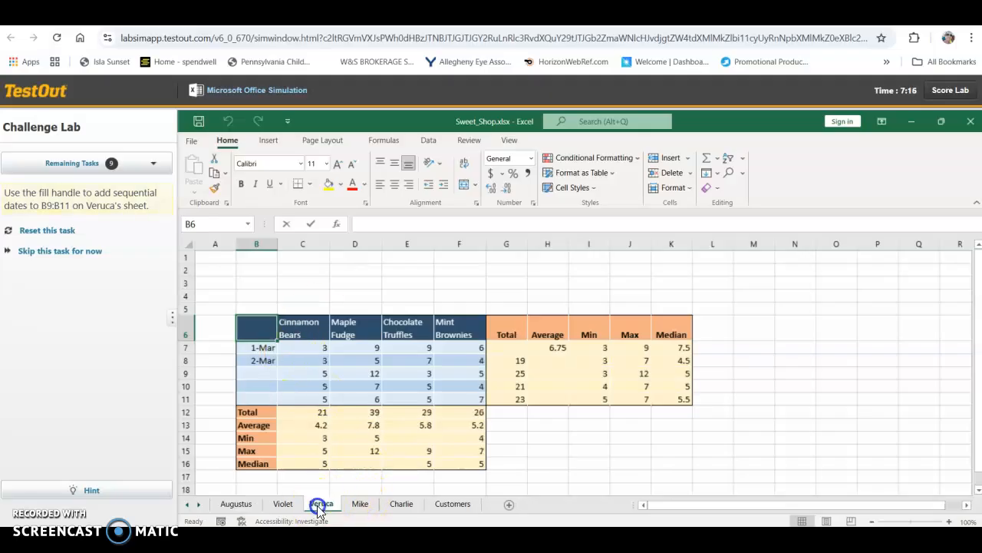
pyautogui.click(267, 361)
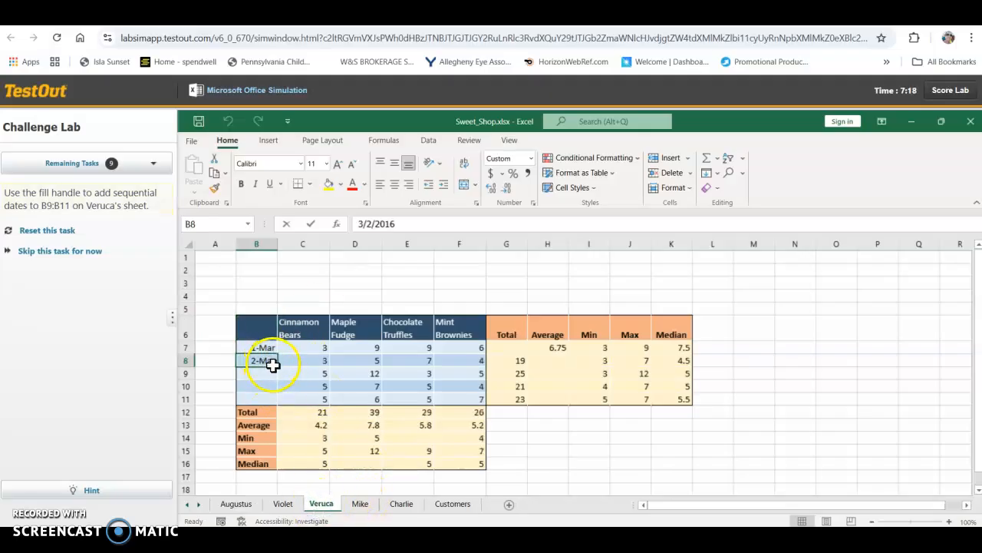
pyautogui.moveTo(276, 366); pyautogui.dragTo(276, 399)
pyautogui.click(311, 269)
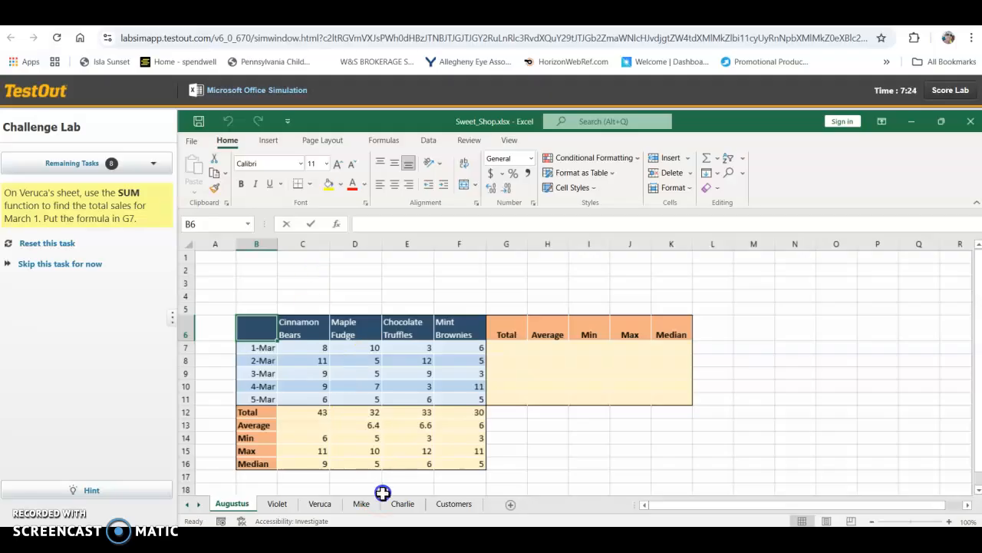
# Step: On the Veruca sheet, enter an empty SUM formula in G7 for the March 1 total
pyautogui.click(329, 503)
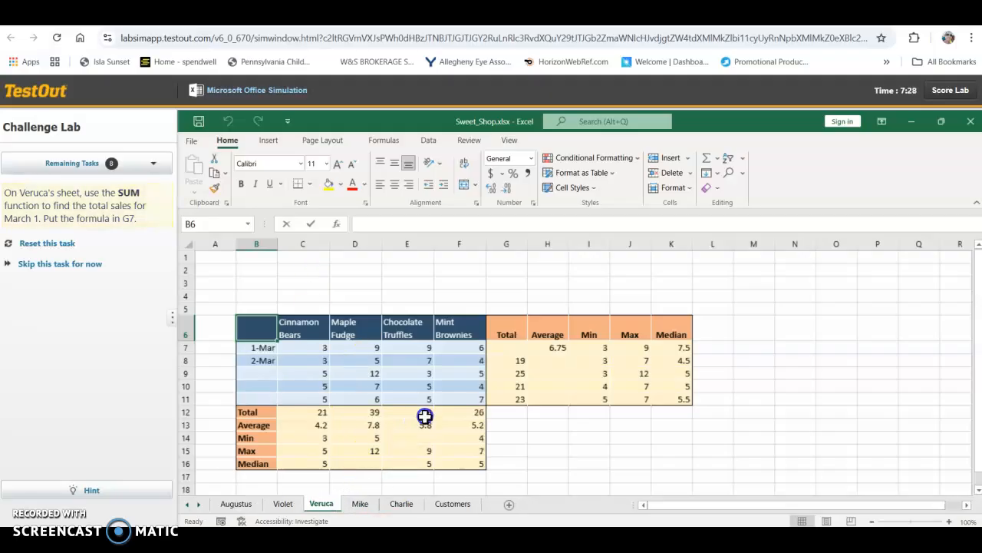
pyautogui.click(505, 349)
pyautogui.write('=')
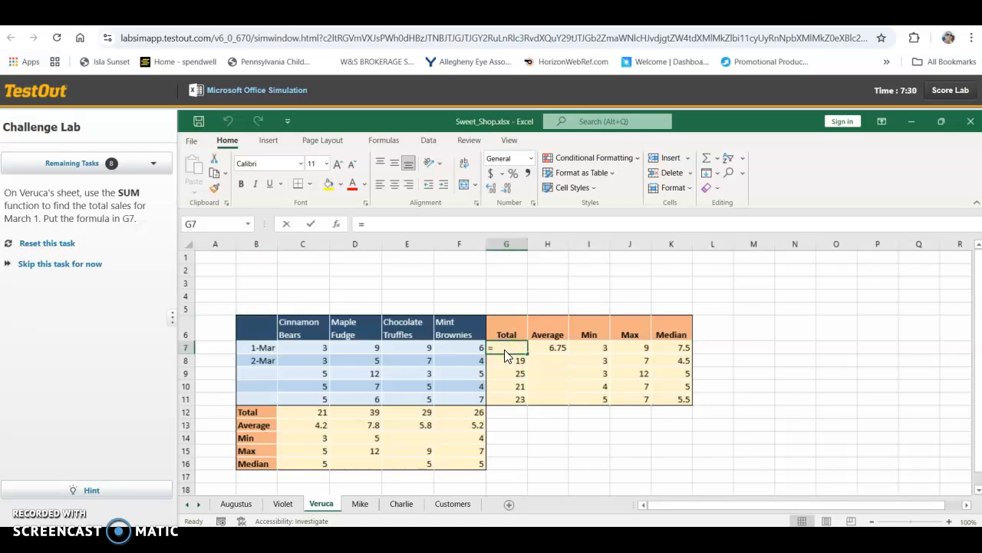
pyautogui.write('SUM(')
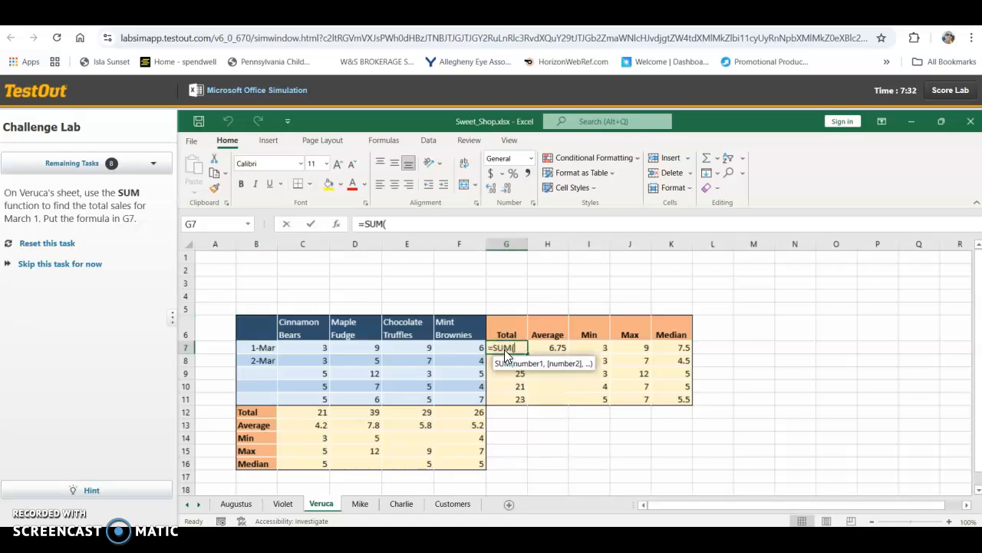
pyautogui.press('Return')
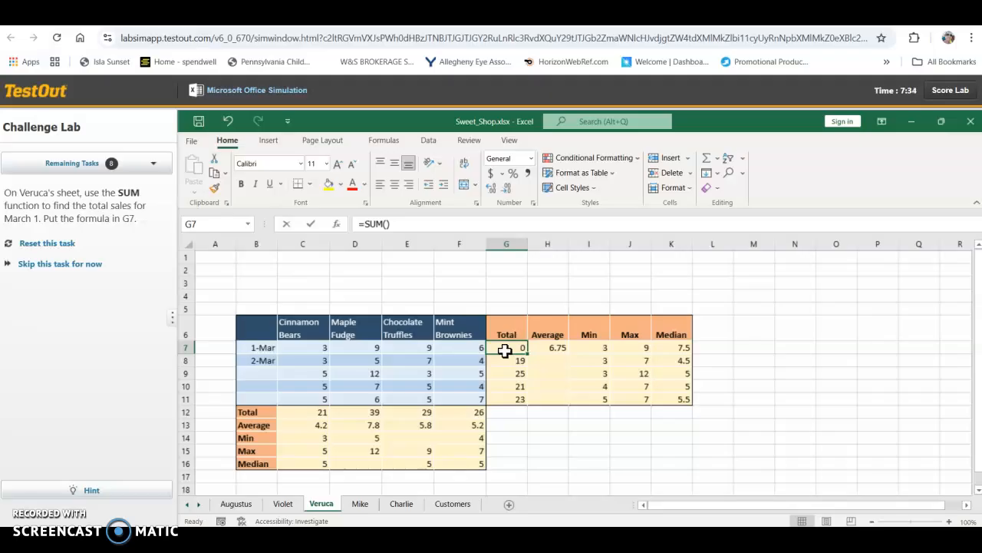
# Step: Complete the G7 formula as =SUM(C7:F7) and continue to the next task
pyautogui.click(385, 224)
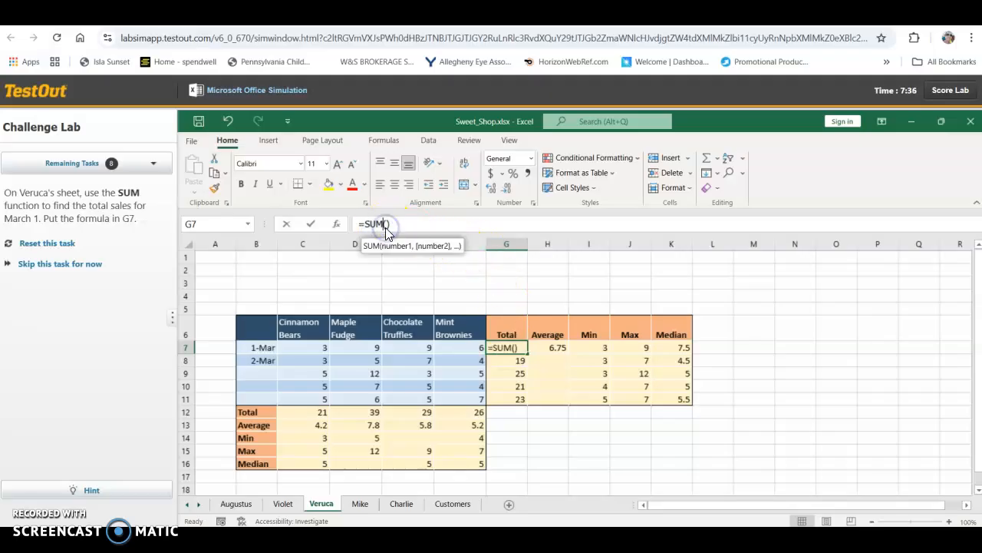
pyautogui.doubleClick(385, 229)
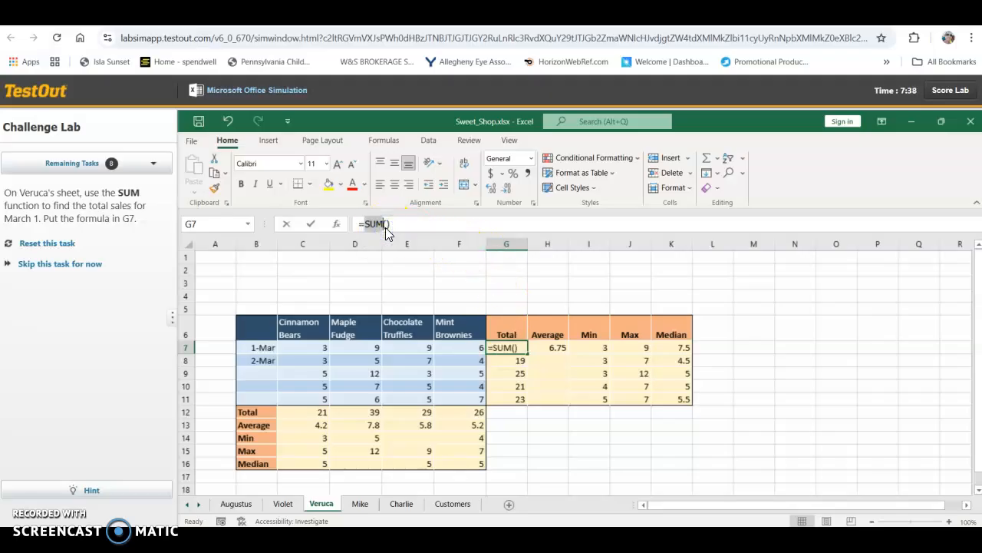
pyautogui.press('Tab')
pyautogui.press('Left')
pyautogui.click(386, 226)
pyautogui.click(386, 227)
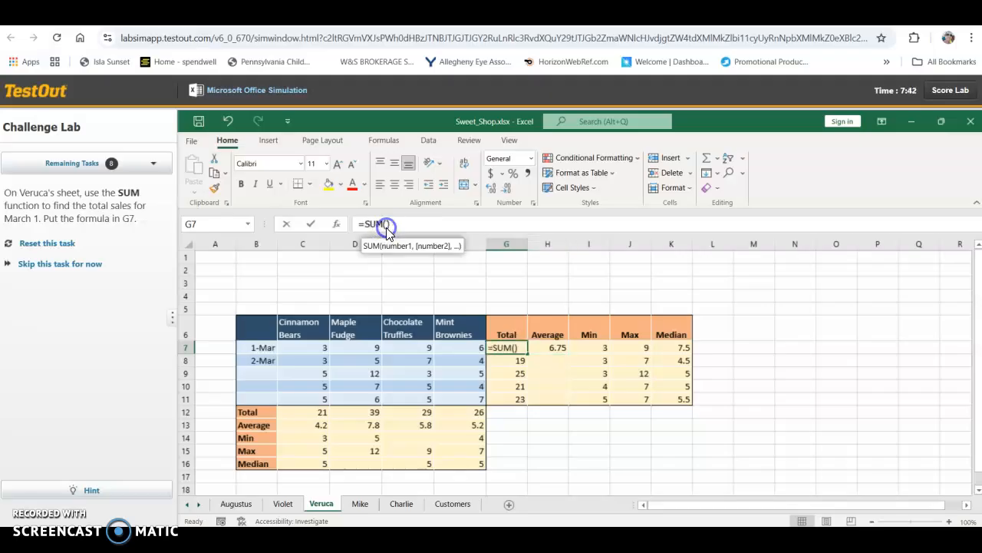
pyautogui.click(387, 225)
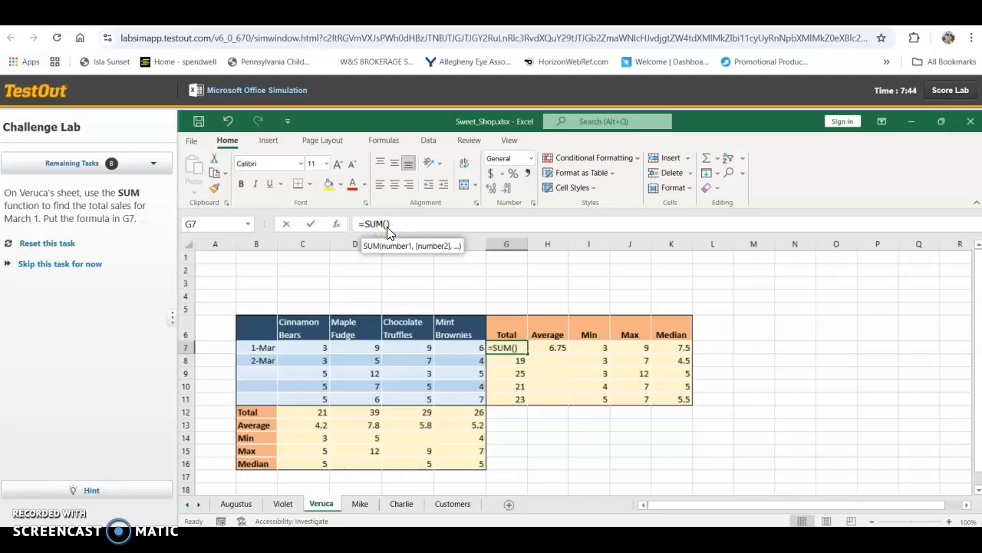
pyautogui.moveTo(325, 346); pyautogui.dragTo(446, 345)
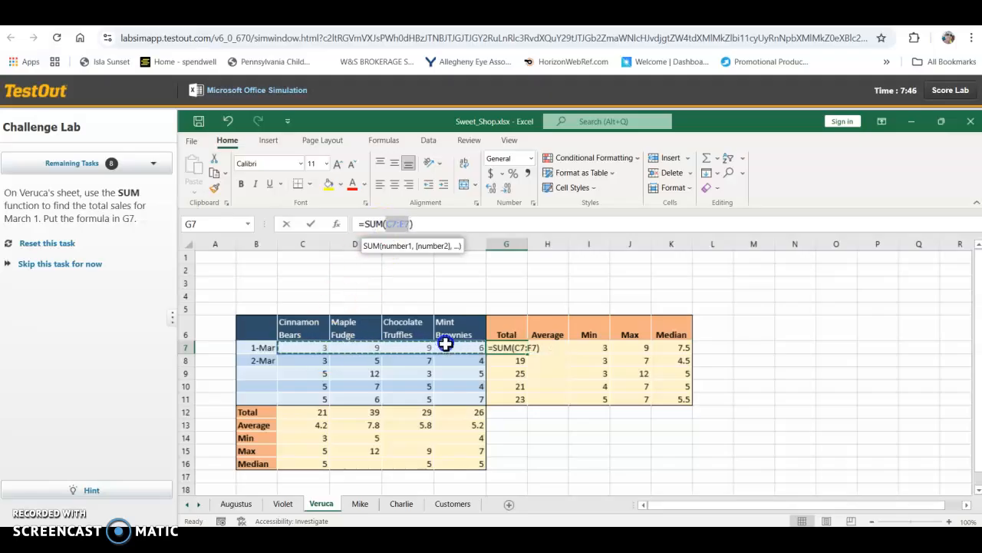
pyautogui.press('Return')
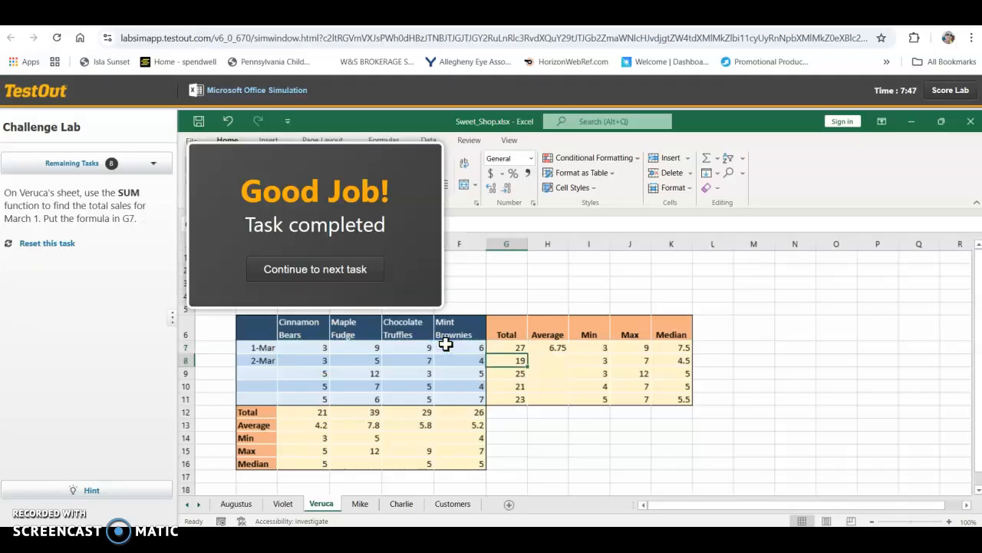
pyautogui.click(354, 270)
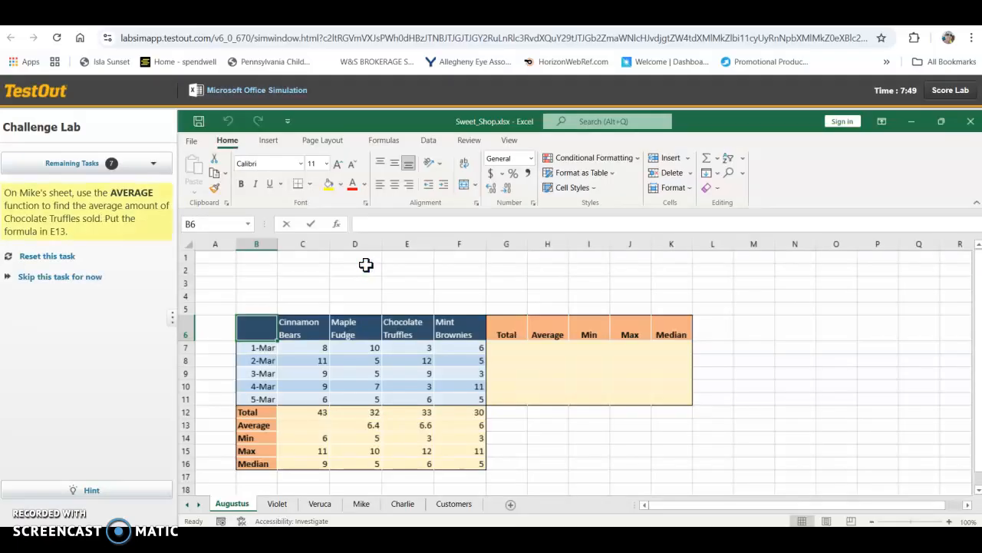
# Step: On the Mike sheet, average the Chocolate Truffles sales in E13 with AVERAGE over E7:E11, and continue to the next task
pyautogui.click(359, 505)
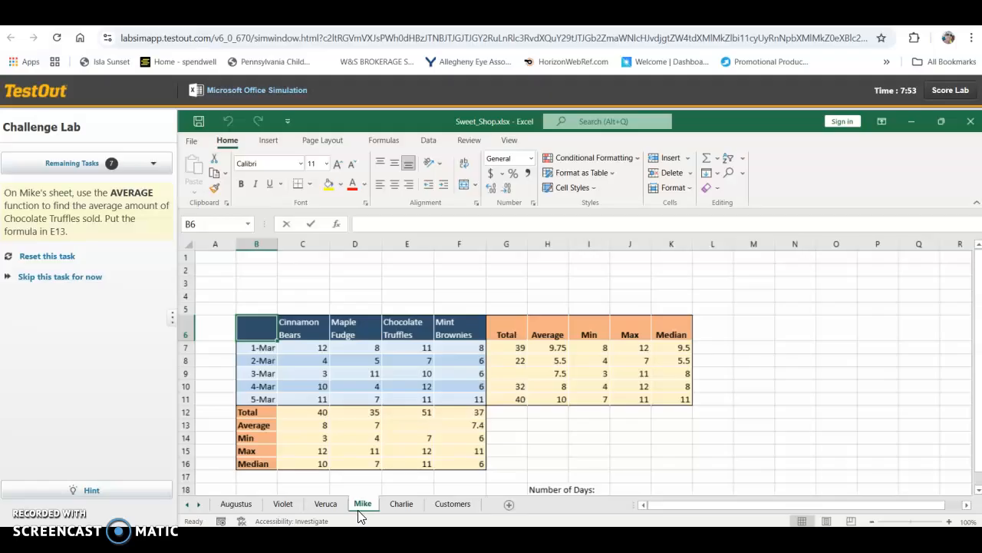
pyautogui.click(421, 426)
pyautogui.write('=')
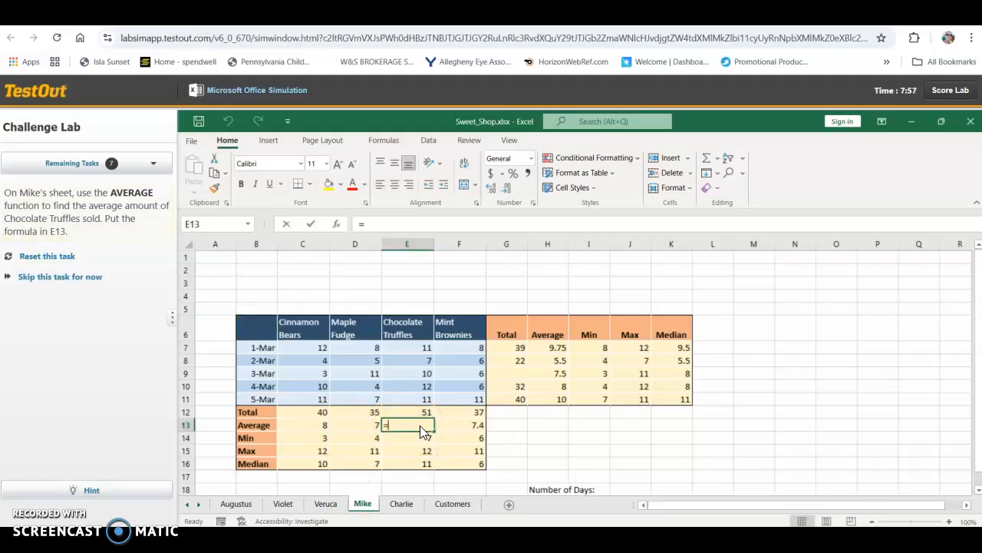
pyautogui.write('aver')
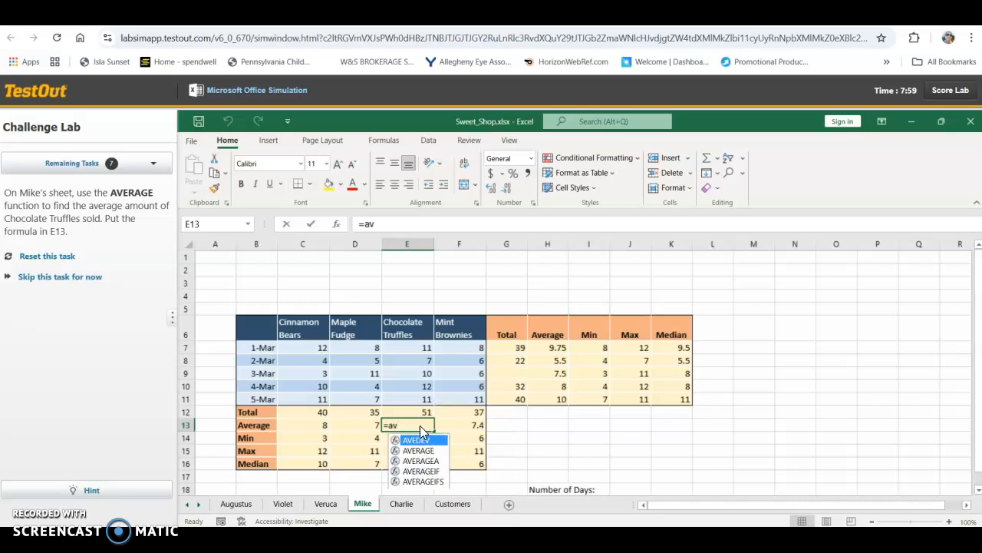
pyautogui.click(424, 440)
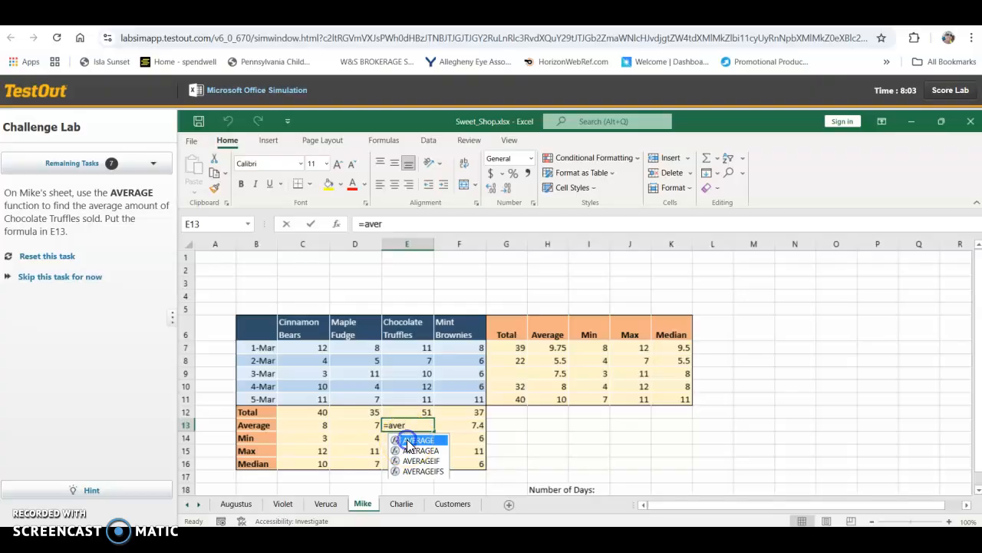
pyautogui.doubleClick(418, 440)
pyautogui.moveTo(424, 347); pyautogui.dragTo(416, 402)
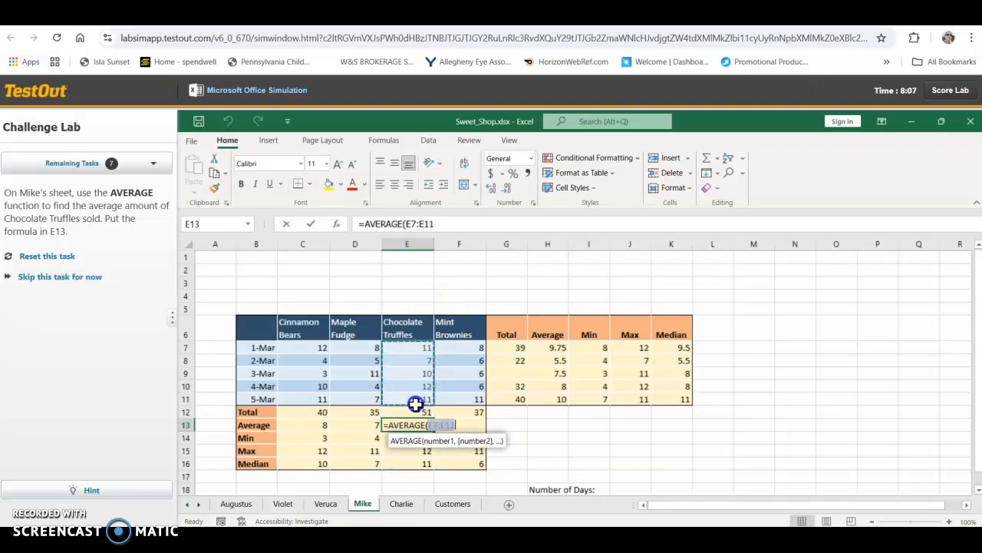
pyautogui.press('Return')
pyautogui.click(376, 276)
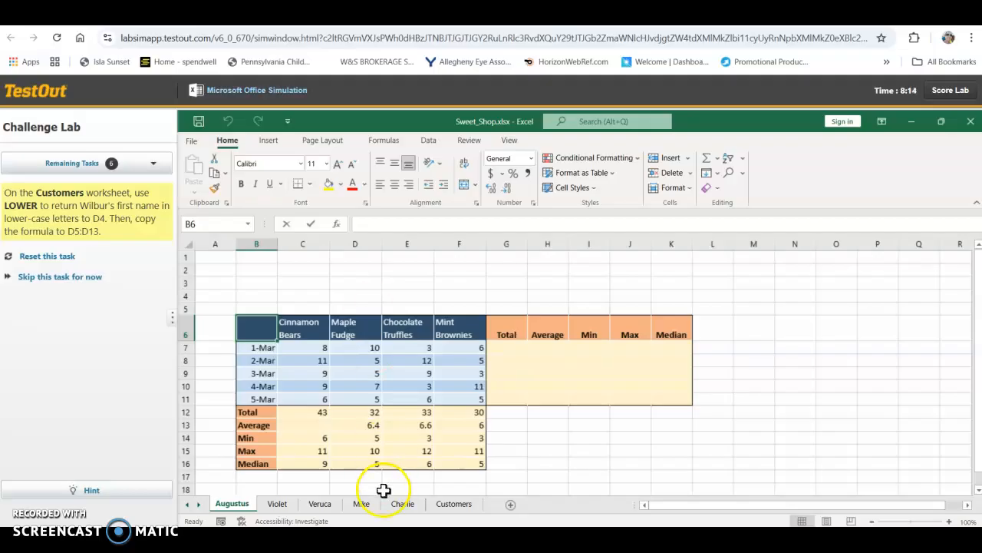
# Step: On the Customers sheet, enter =LOWER(B4) in D4 to return the first name in lower-case letters
pyautogui.click(451, 506)
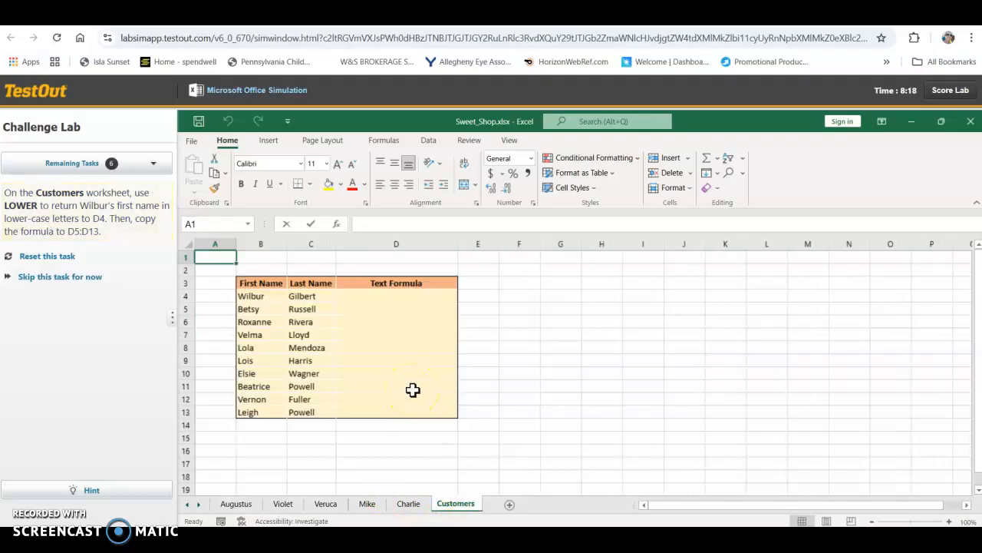
pyautogui.click(389, 296)
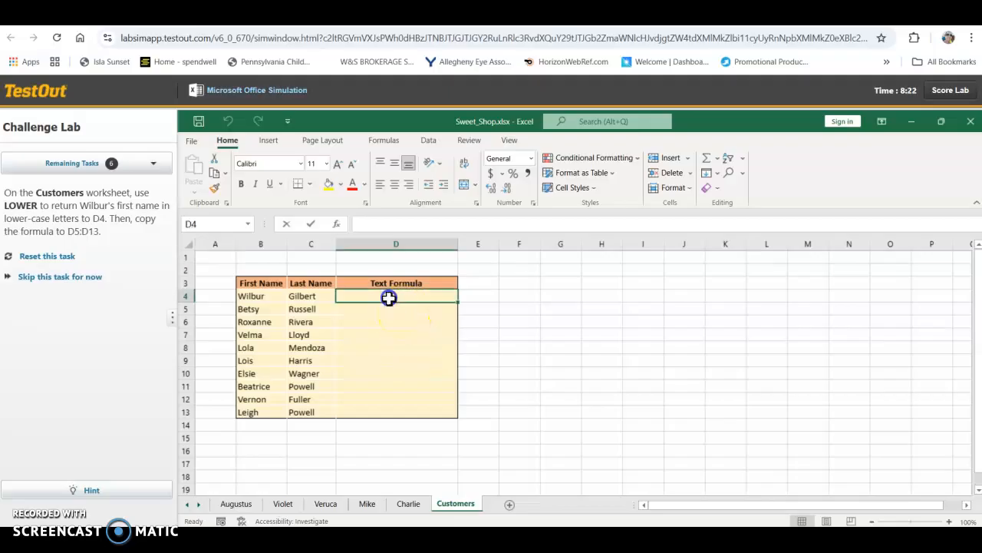
pyautogui.write('=lo')
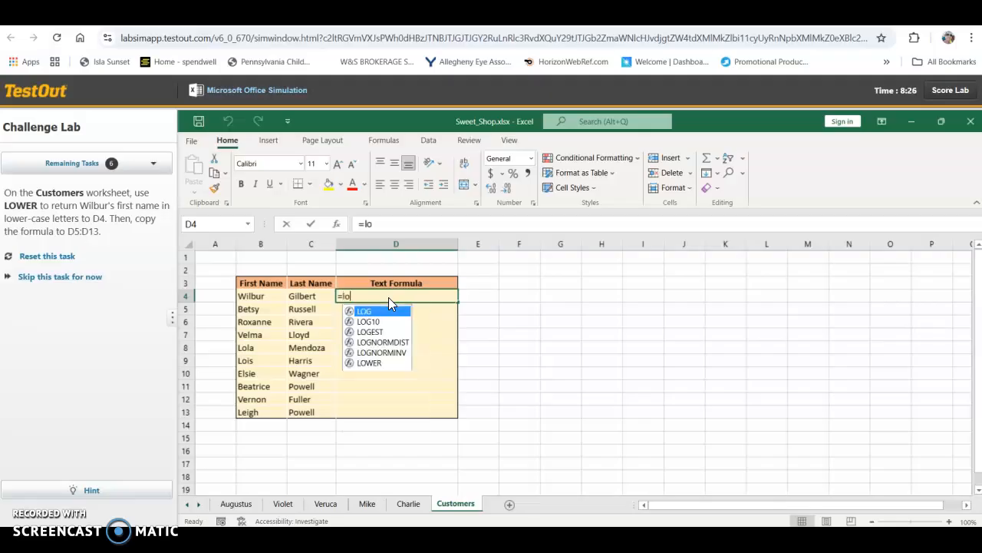
pyautogui.write('wer')
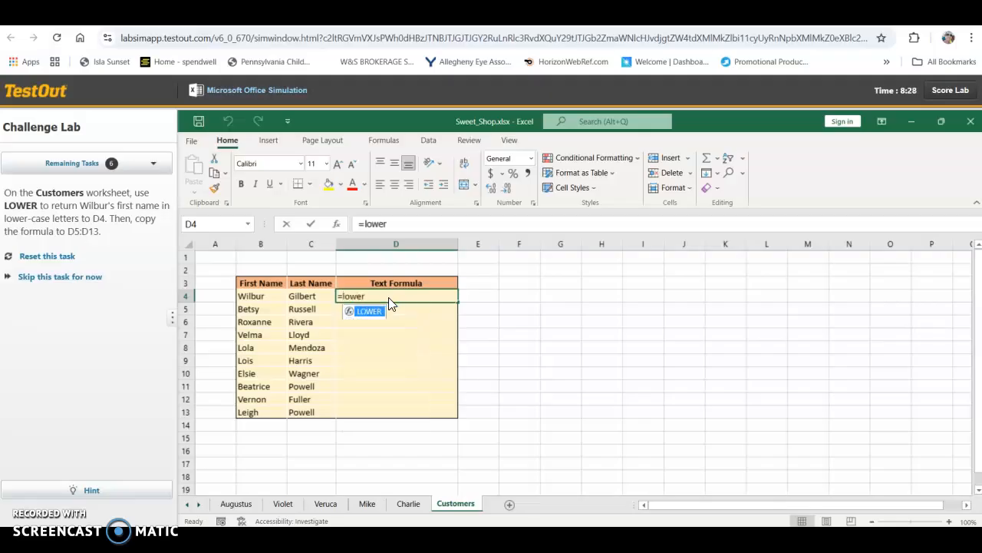
pyautogui.write('(')
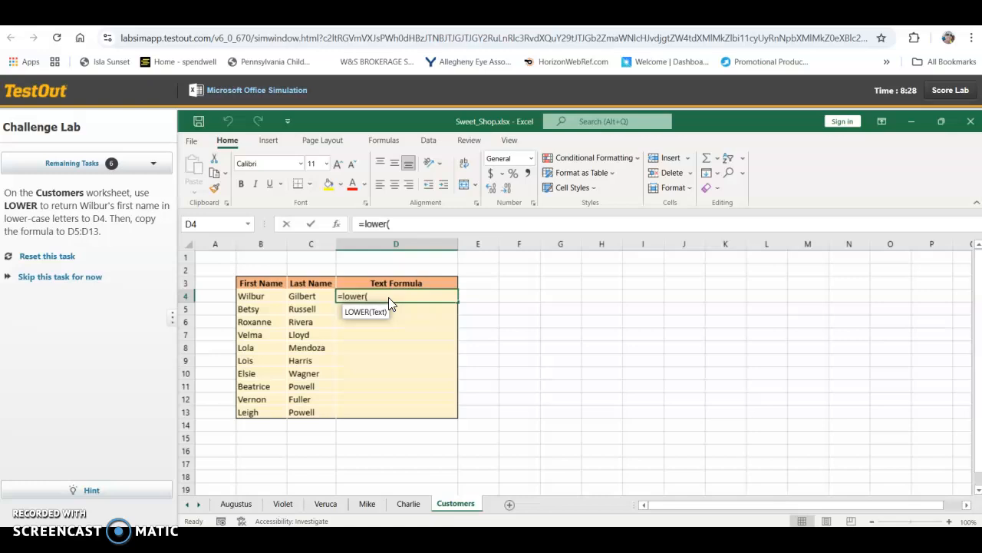
pyautogui.click(277, 296)
pyautogui.press('Return')
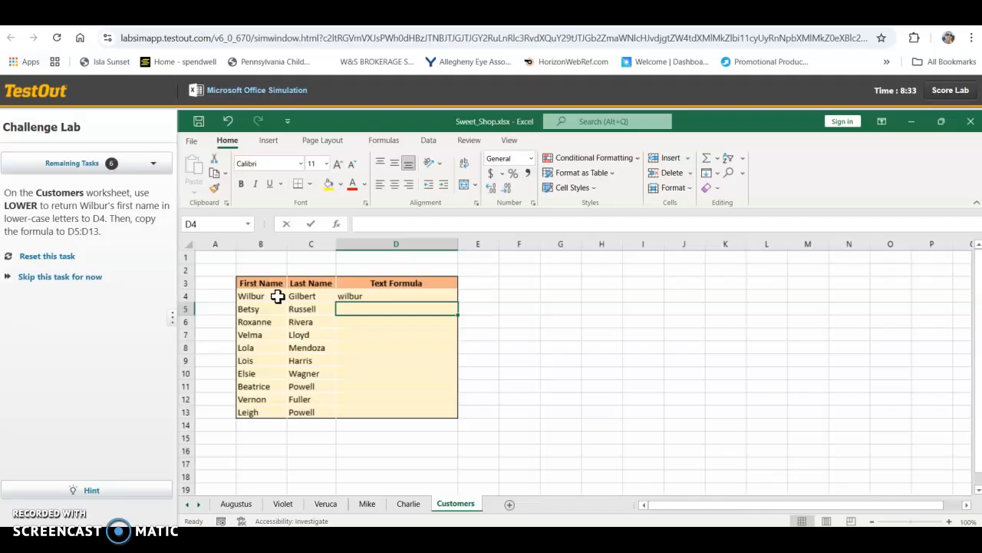
# Step: Copy the LOWER formula in D4 to D5:D13 with the fill handle and continue to the next task
pyautogui.click(359, 296)
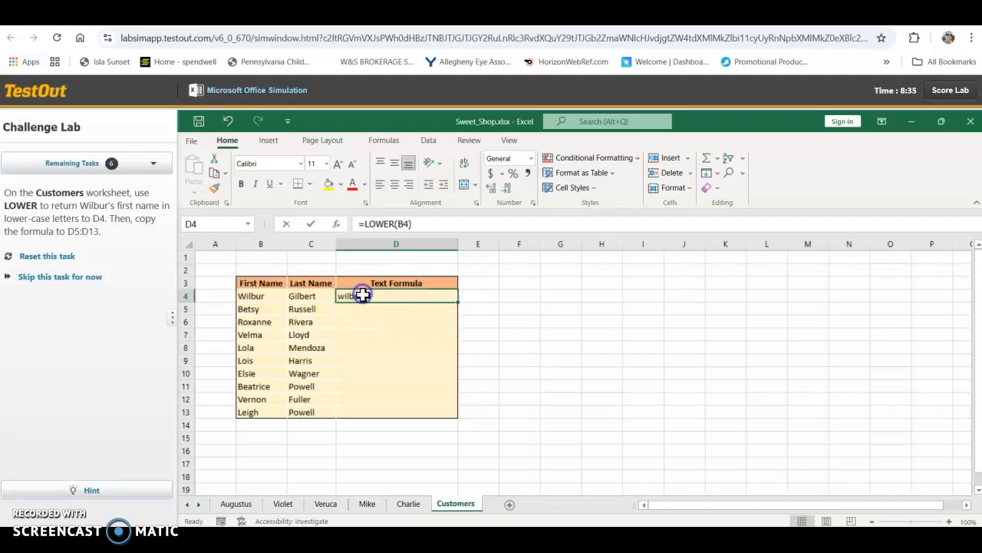
pyautogui.moveTo(459, 301); pyautogui.dragTo(454, 412)
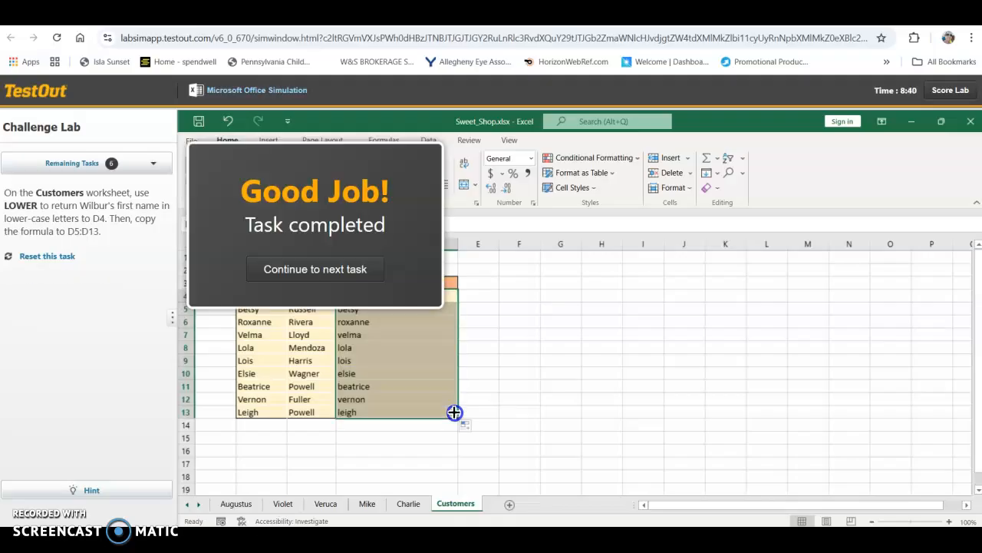
pyautogui.click(363, 272)
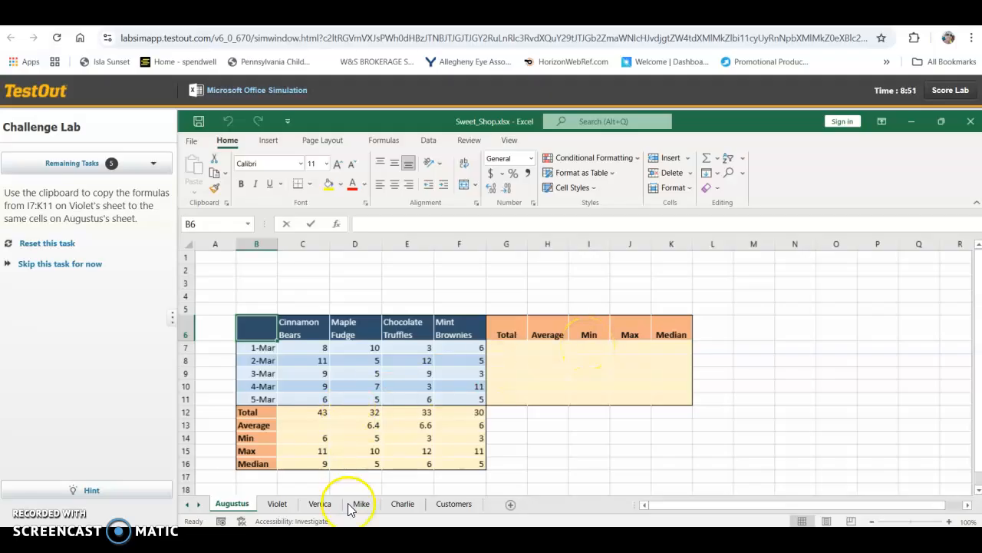
# Step: Copy the formulas in I7:K11 on the Violet sheet to the same cells on the Augustus sheet, and continue to the next task
pyautogui.click(278, 505)
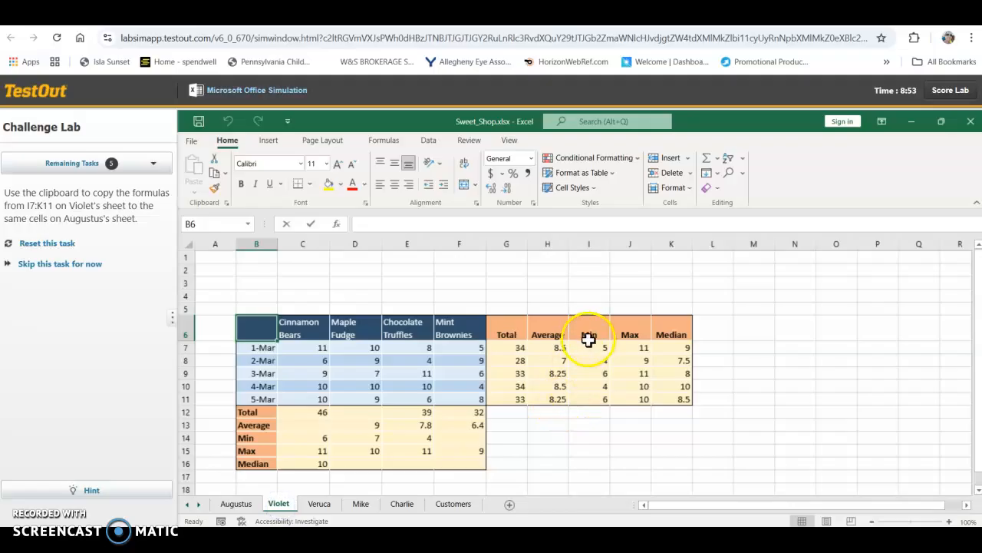
pyautogui.moveTo(591, 347); pyautogui.dragTo(662, 405)
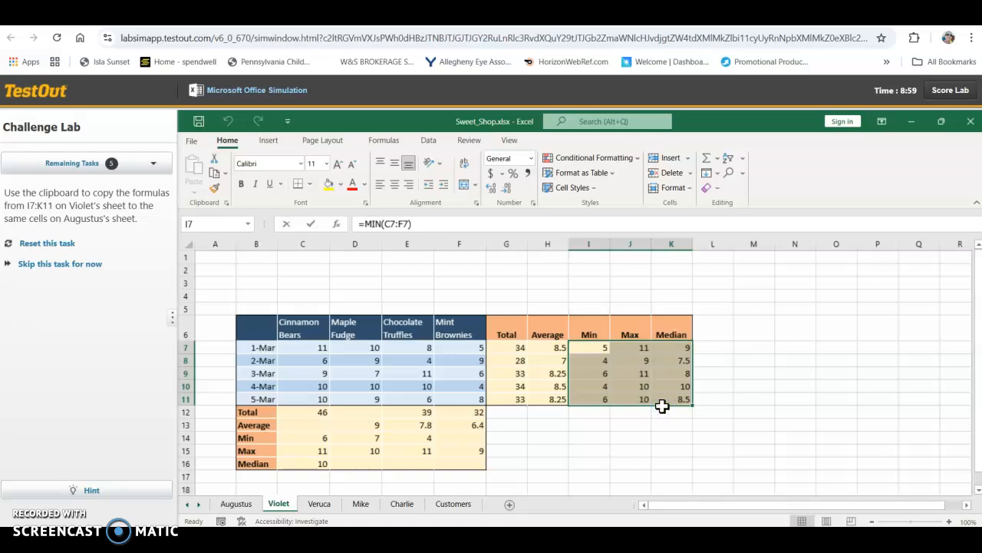
pyautogui.hotkey('ctrl', 'c')
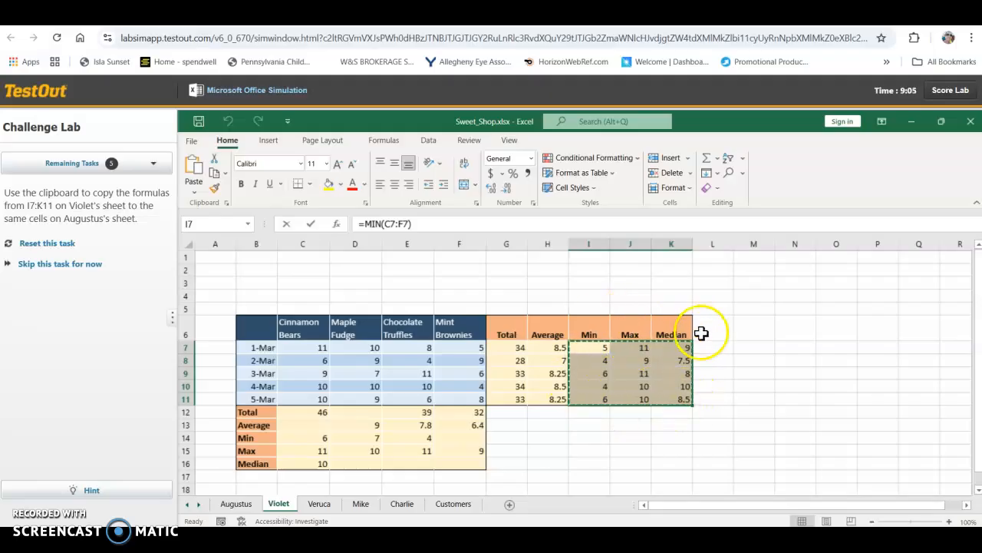
pyautogui.click(237, 505)
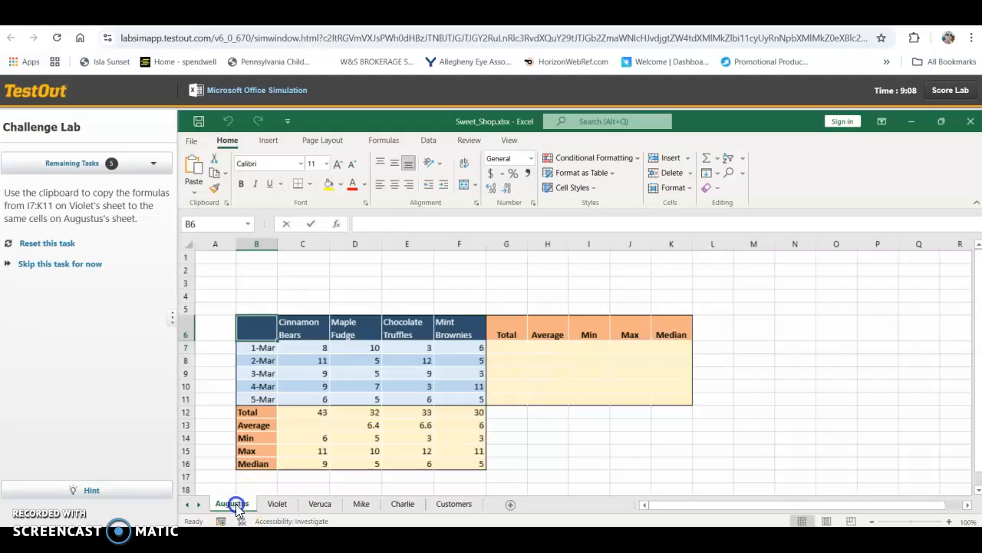
pyautogui.click(581, 347)
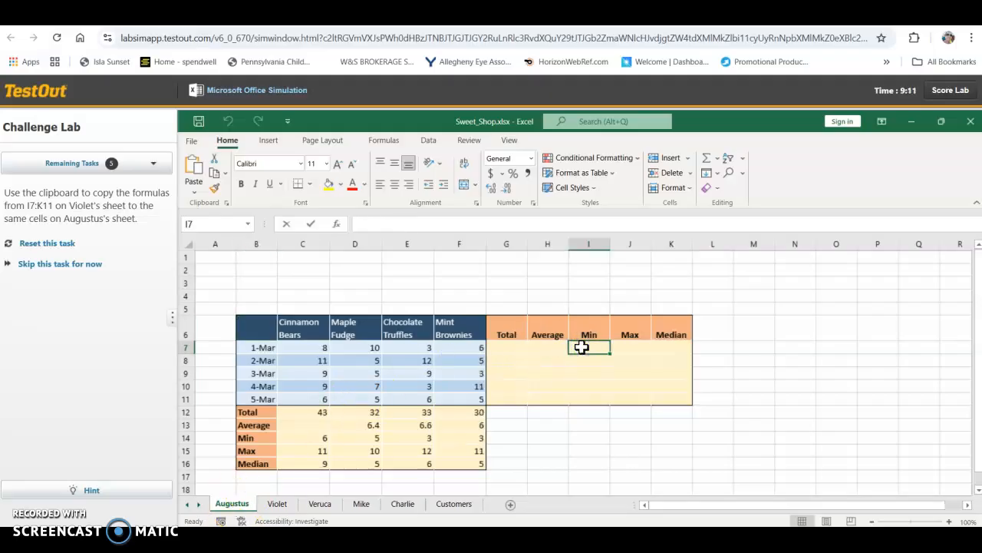
pyautogui.hotkey('ctrl', 'v')
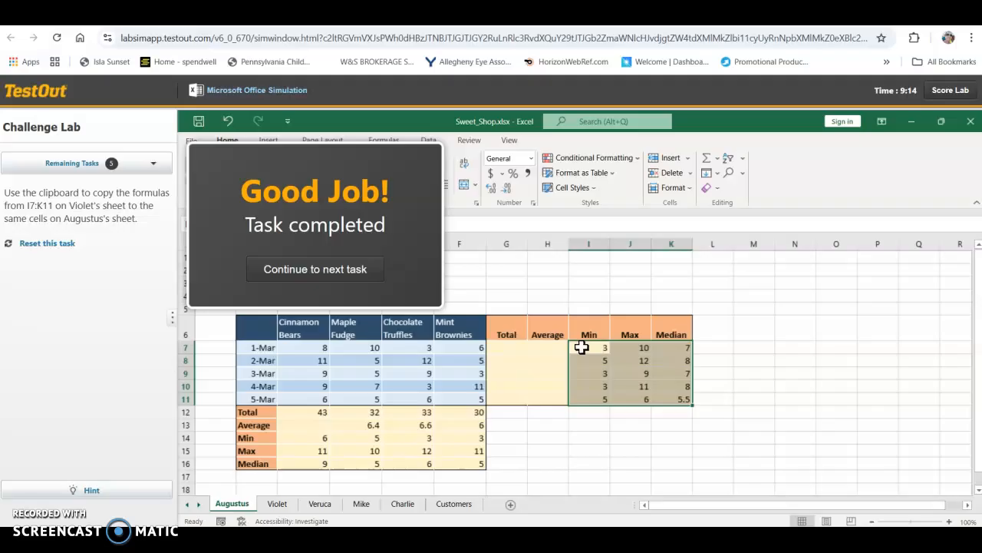
pyautogui.click(372, 272)
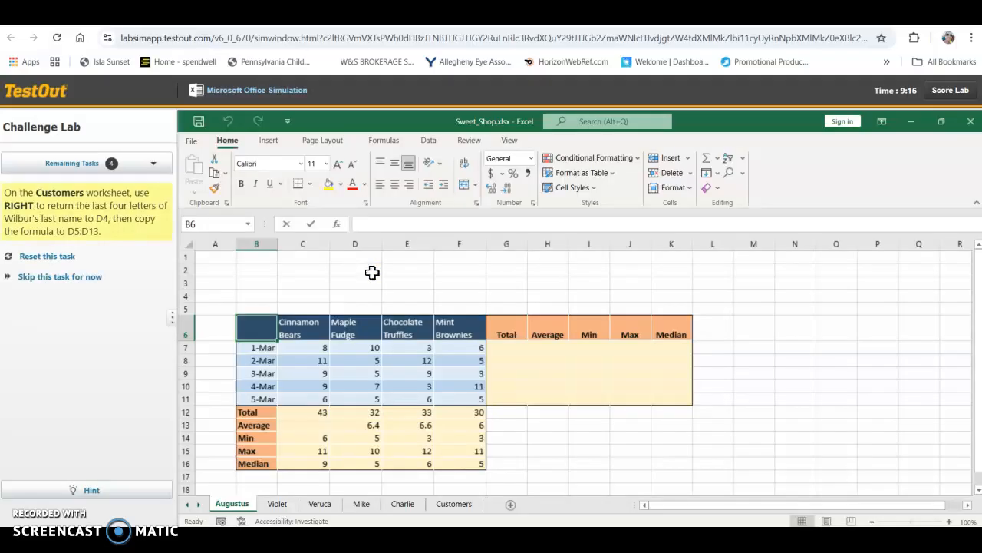
# Step: On the Customers sheet, enter =RIGHT(C4,4) in D4 to return the last four letters of the last name
pyautogui.click(455, 506)
pyautogui.click(375, 296)
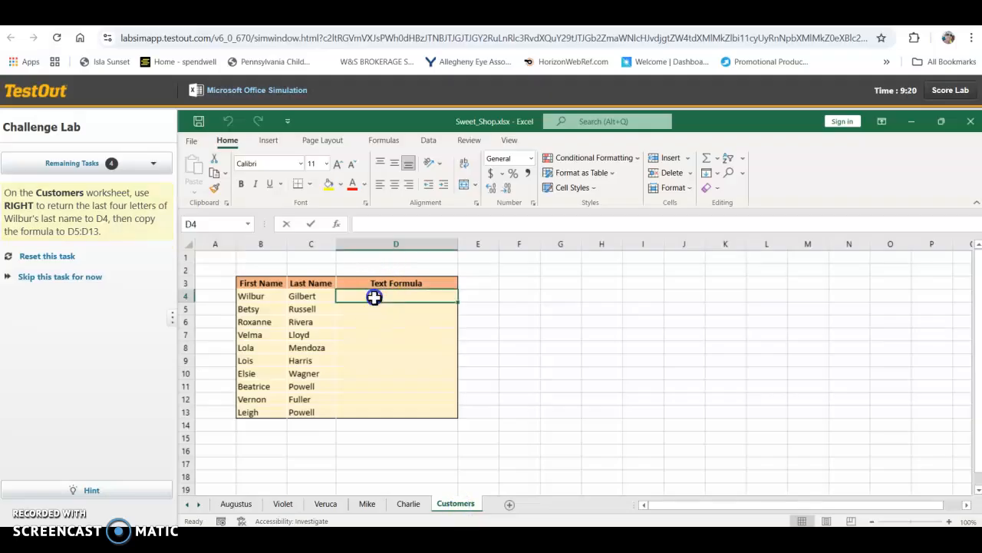
pyautogui.write('=Right')
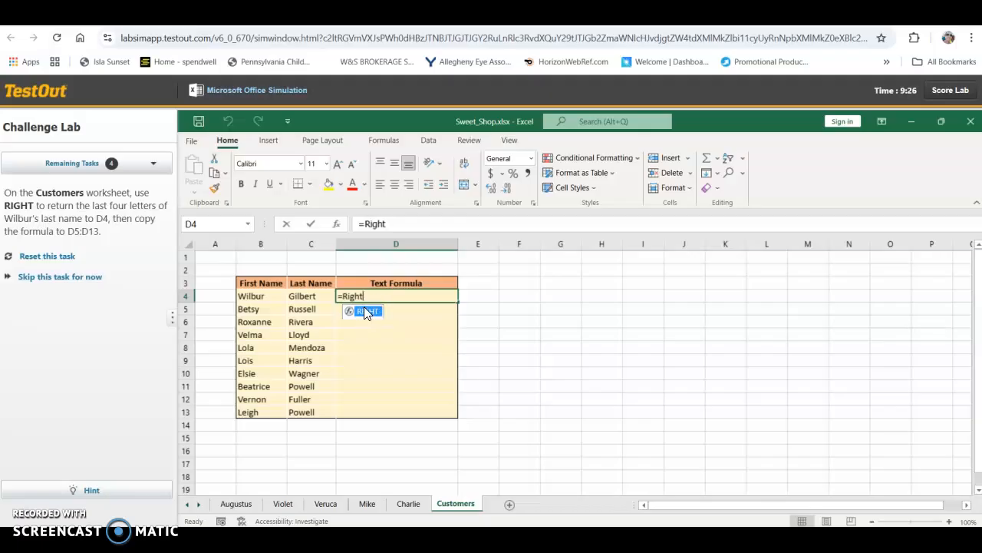
pyautogui.doubleClick(364, 310)
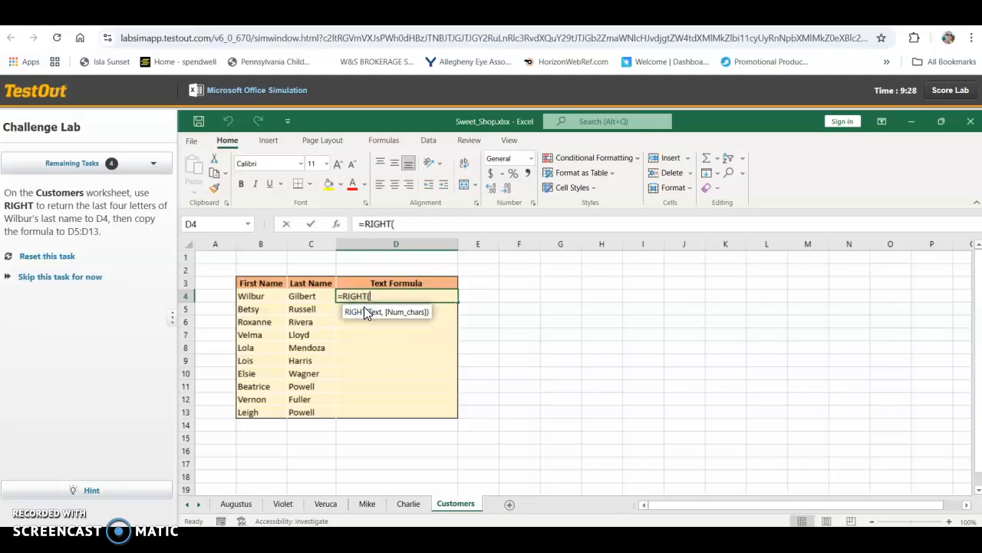
pyautogui.click(305, 296)
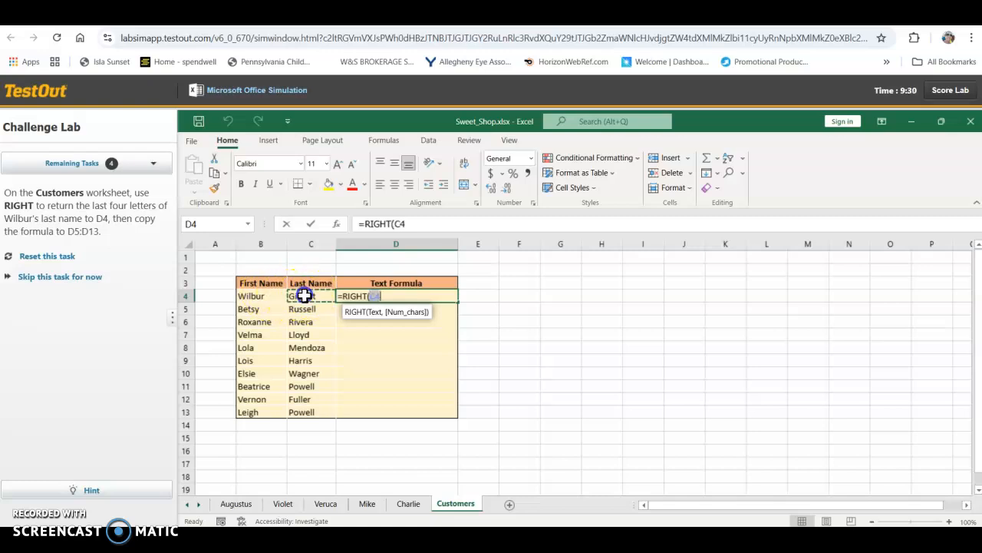
pyautogui.write(',4')
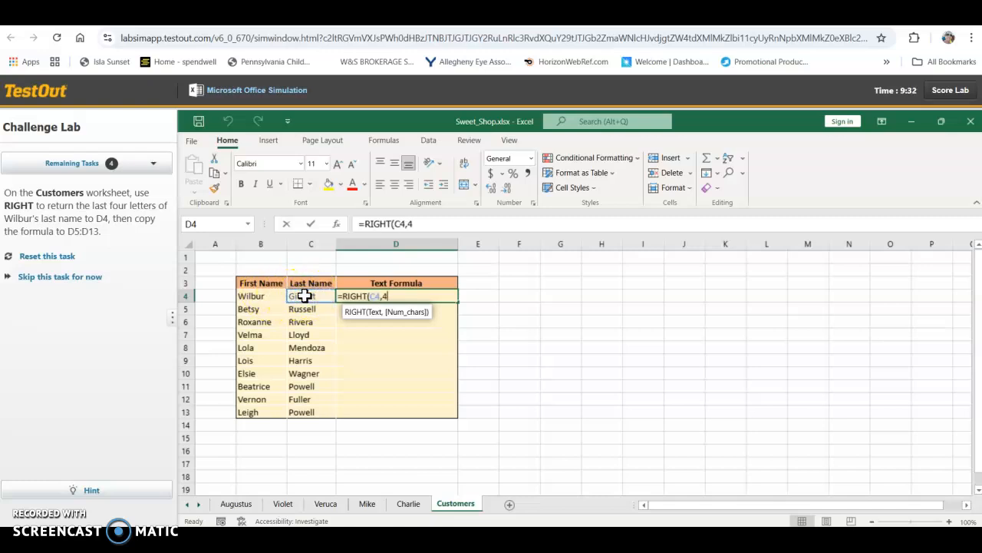
pyautogui.press('Return')
# Step: Copy the RIGHT formula in D4 to D5:D13 with the fill handle and continue to the next task
pyautogui.click(353, 296)
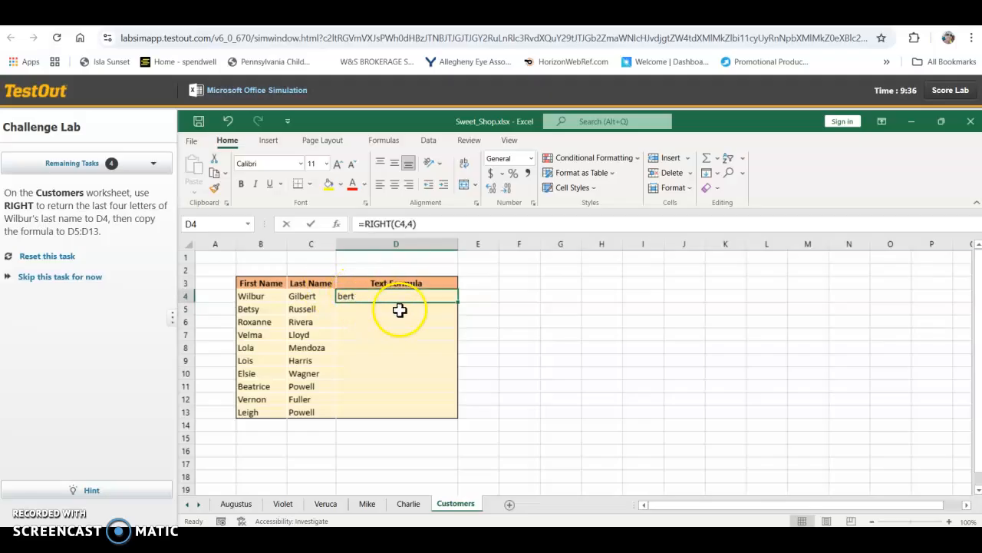
pyautogui.moveTo(457, 301); pyautogui.dragTo(455, 412)
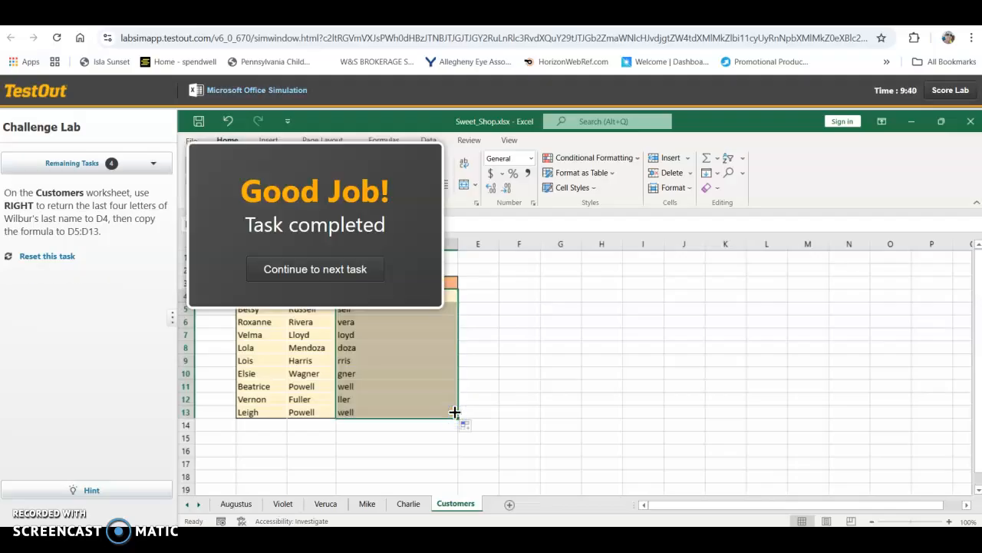
pyautogui.click(373, 266)
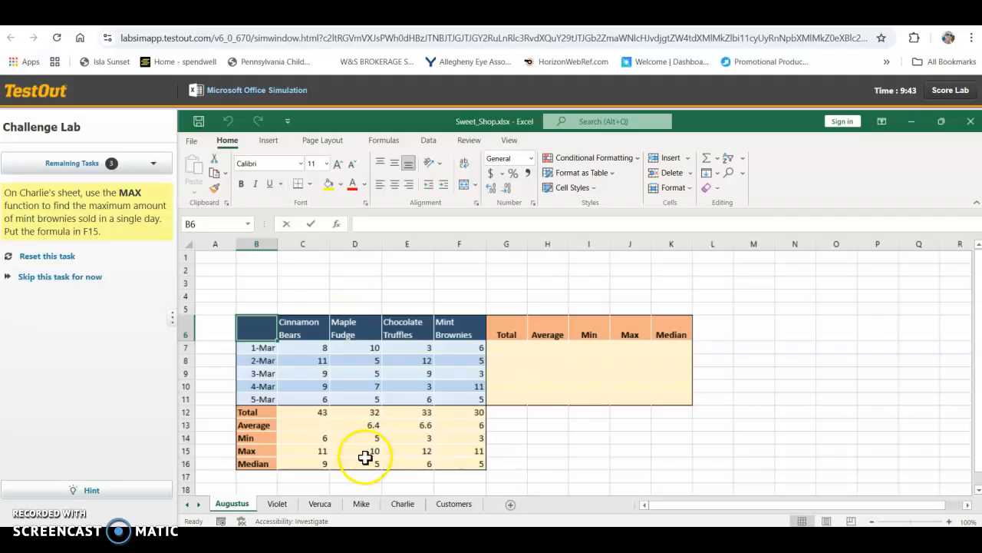
# Step: On the Charlie sheet, find the maximum Mint Brownies sales in F15 with MAX over F7:F11, and continue to the next task
pyautogui.click(402, 505)
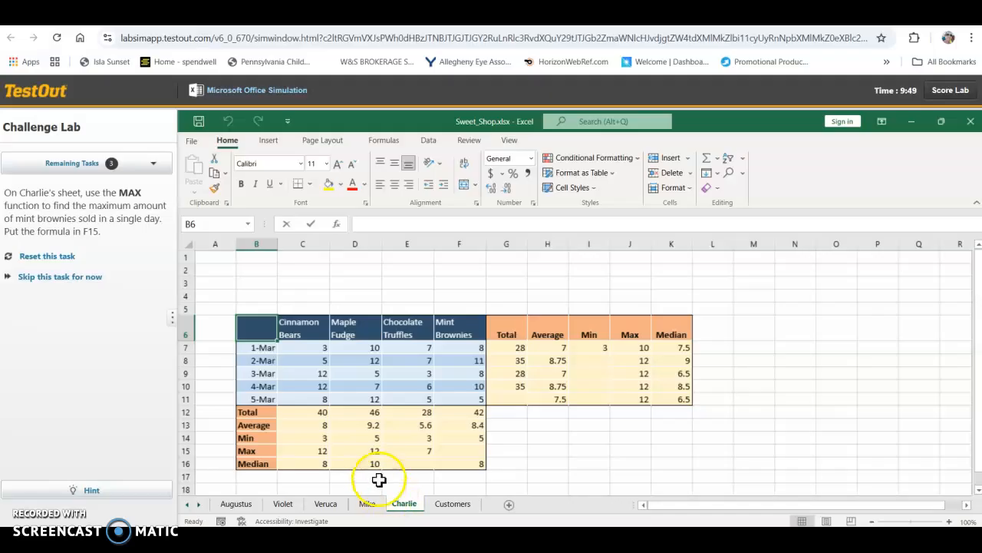
pyautogui.click(467, 453)
pyautogui.write('=')
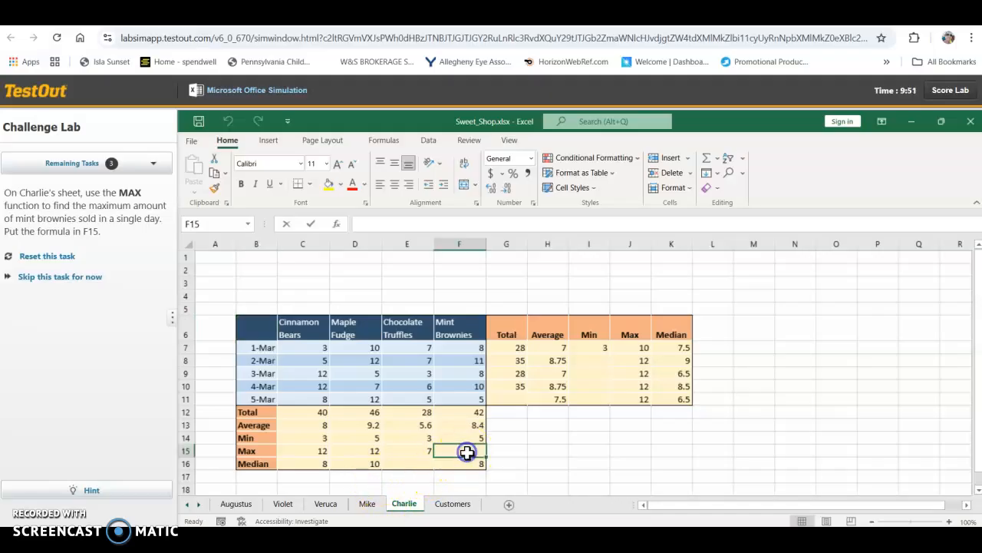
pyautogui.write('max(')
pyautogui.moveTo(473, 350); pyautogui.dragTo(474, 399)
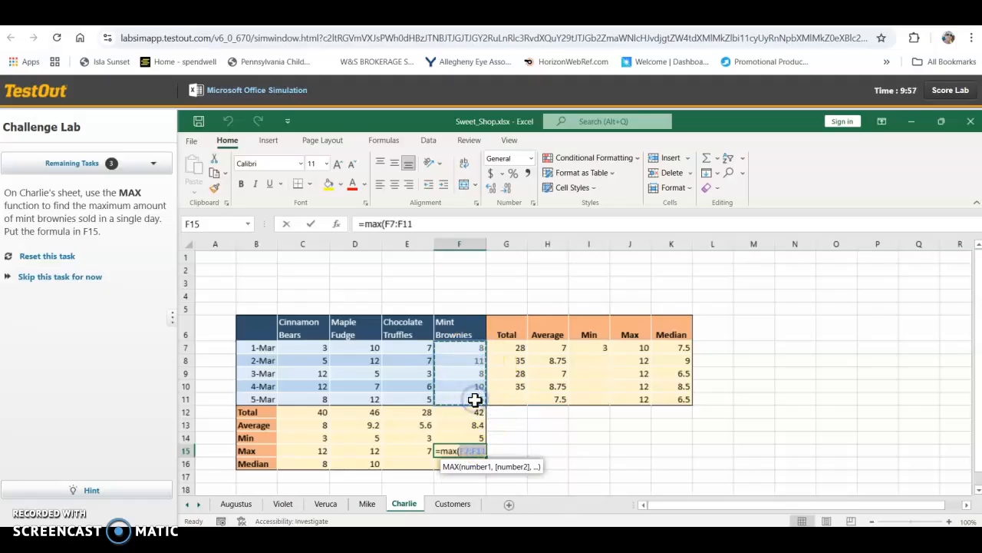
pyautogui.press('Return')
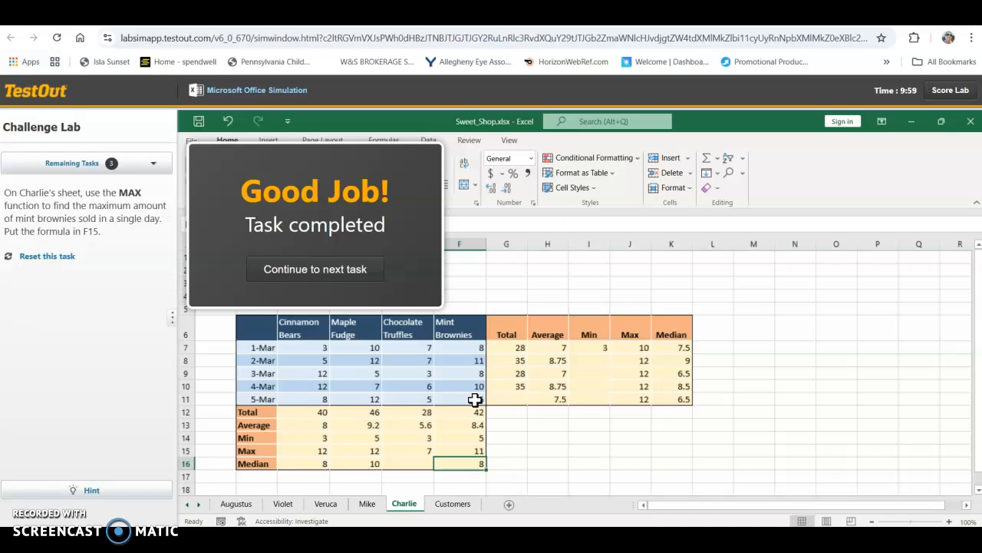
pyautogui.click(367, 270)
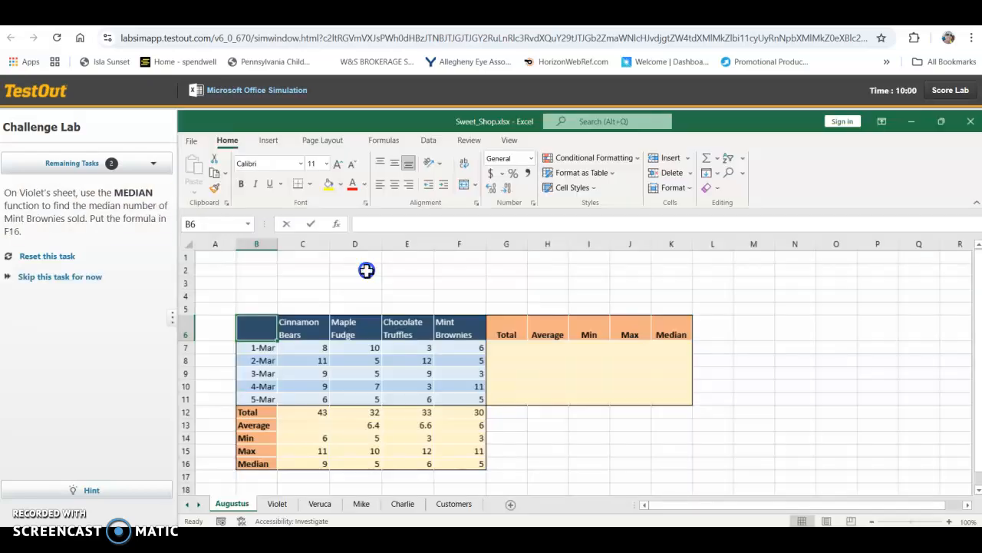
# Step: On the Violet sheet, find the median Mint Brownies sales in F16 with MEDIAN over F7:F11, and continue to the next task
pyautogui.click(278, 503)
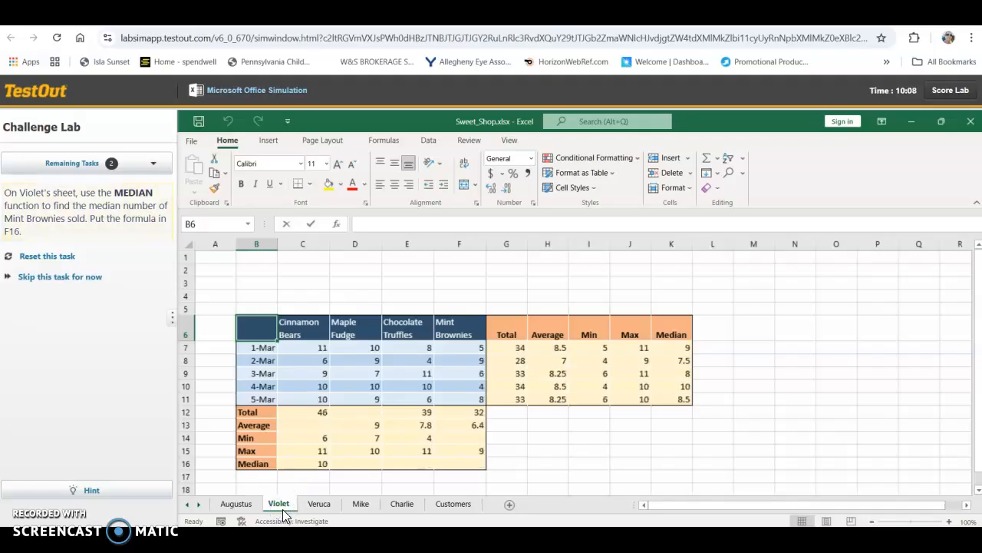
pyautogui.click(470, 439)
pyautogui.click(471, 466)
pyautogui.write('=m')
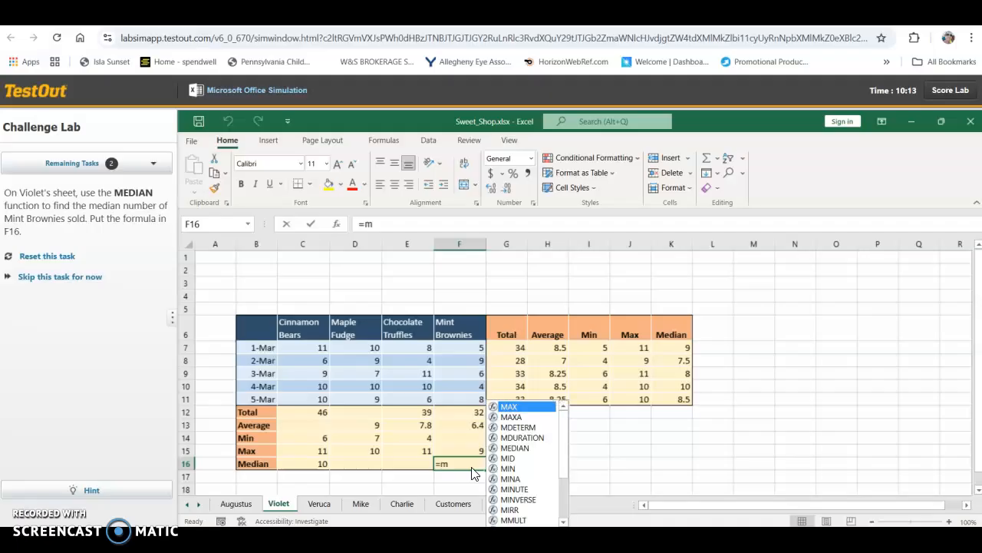
pyautogui.write('edian')
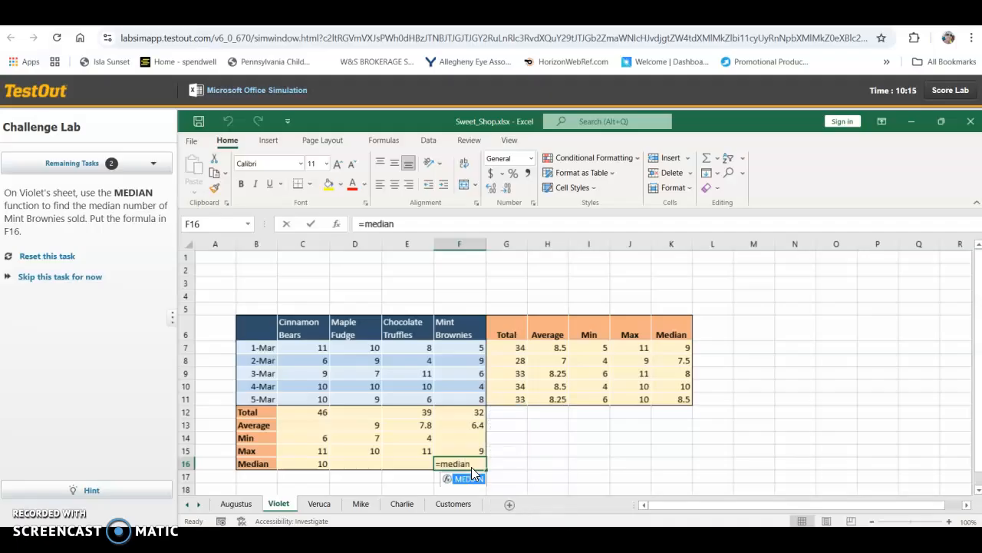
pyautogui.write('(')
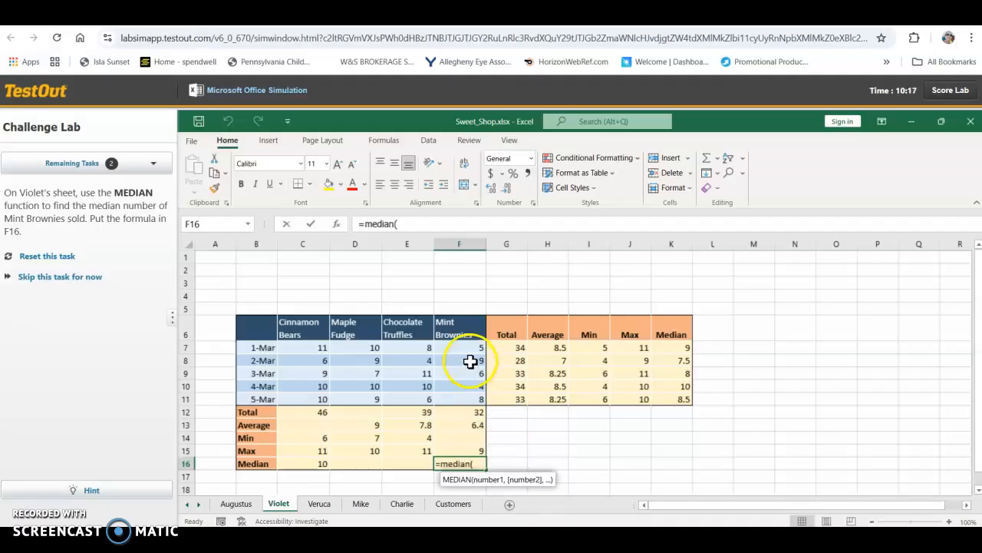
pyautogui.moveTo(471, 350); pyautogui.dragTo(471, 394)
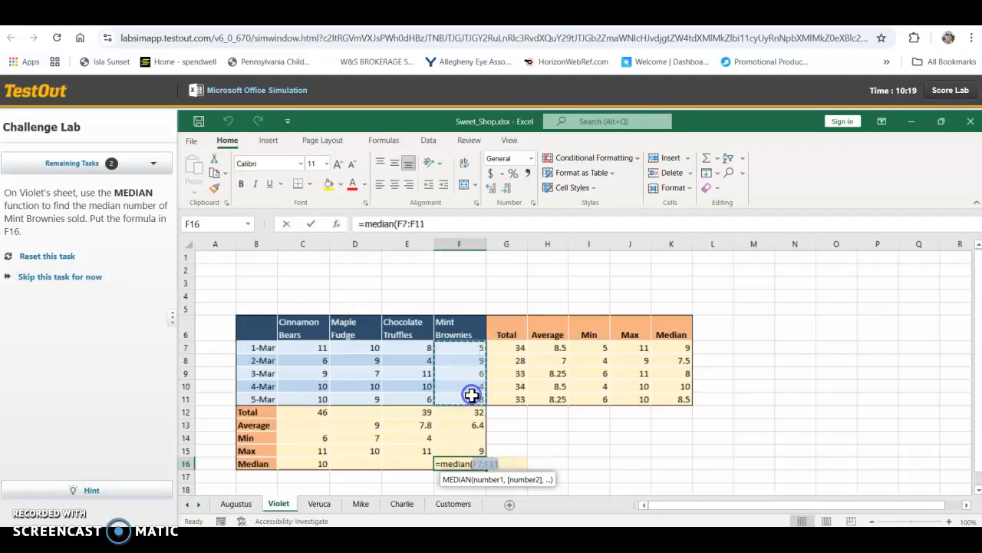
pyautogui.press('Return')
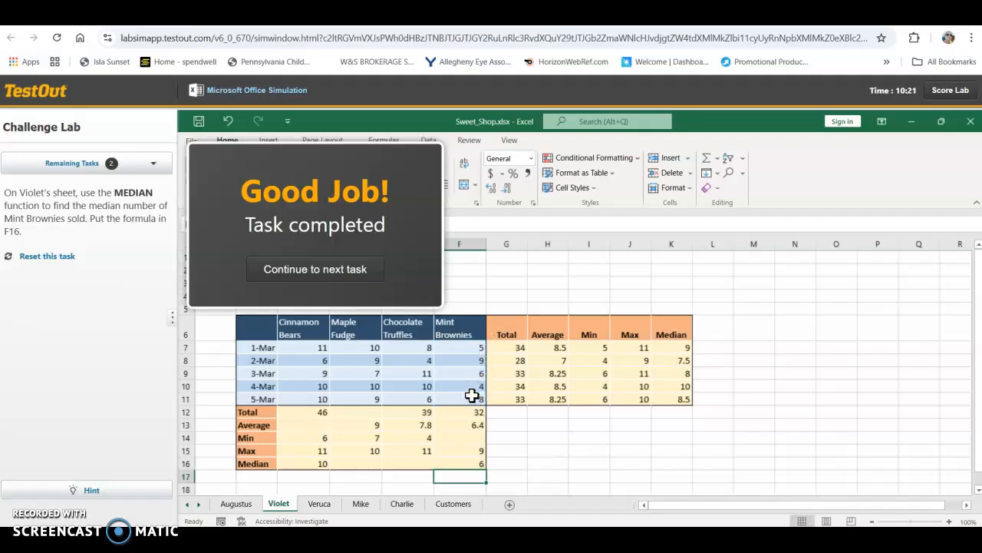
pyautogui.click(346, 271)
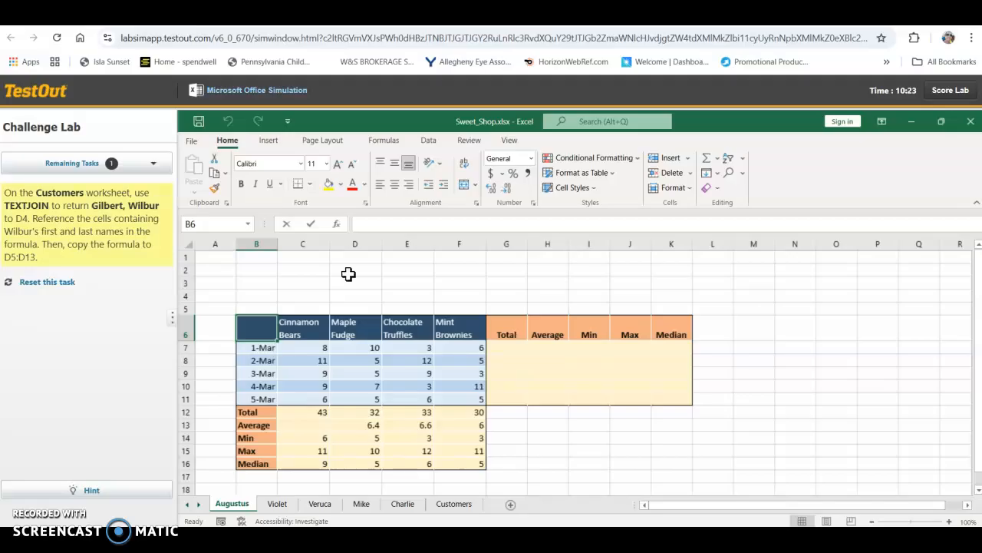
# Step: On the Customers sheet, try joining the last and first names in D4 with =TEXTJOIN(C4,B4)
pyautogui.click(451, 506)
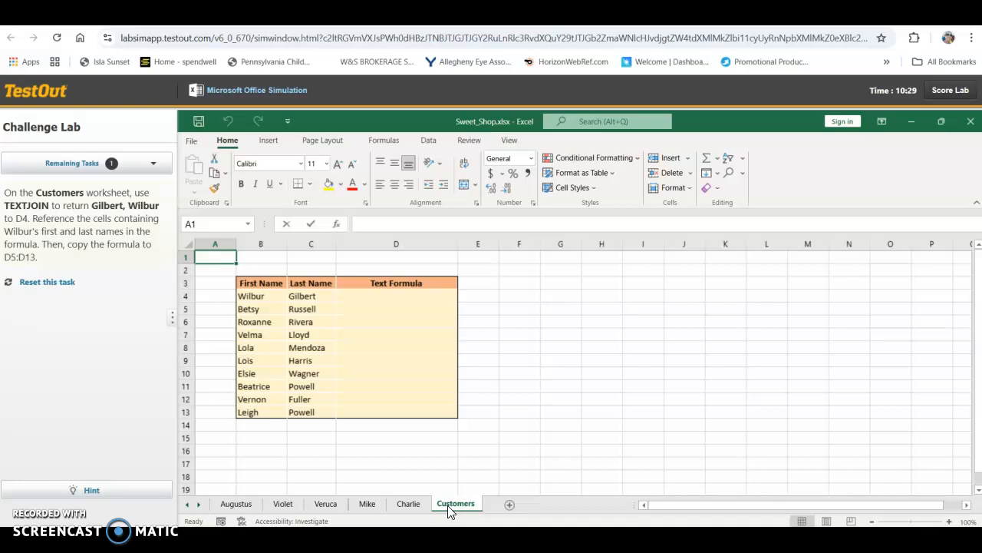
pyautogui.click(419, 294)
pyautogui.write('=')
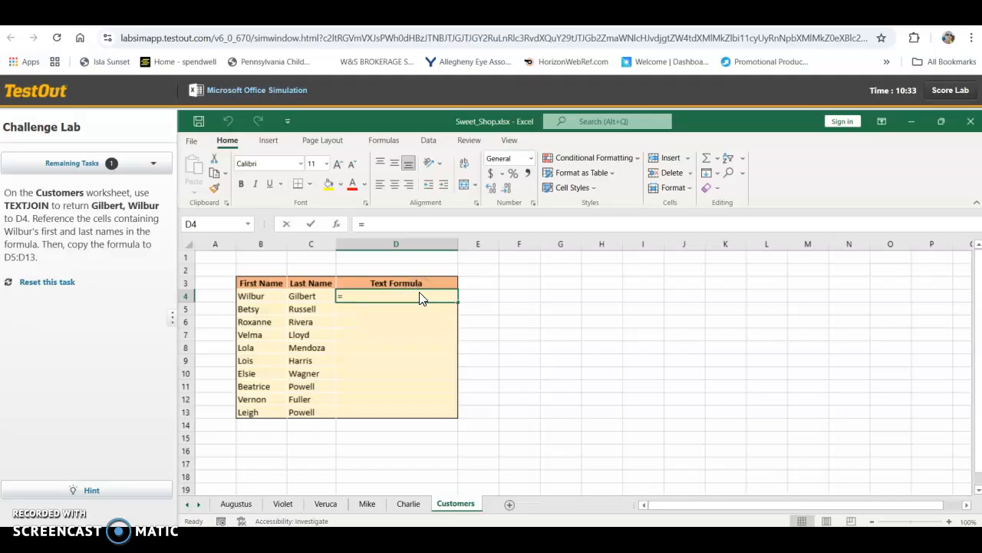
pyautogui.write('text')
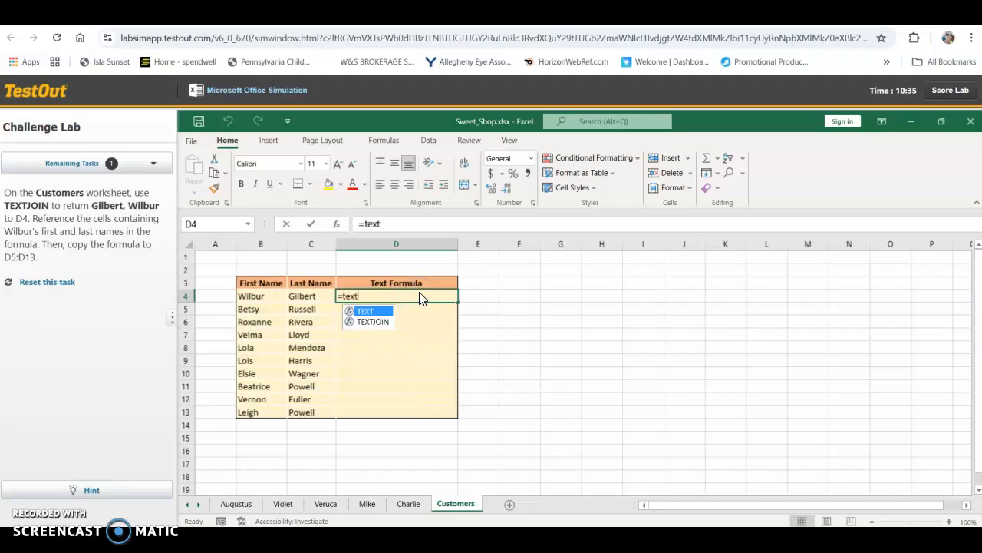
pyautogui.doubleClick(371, 321)
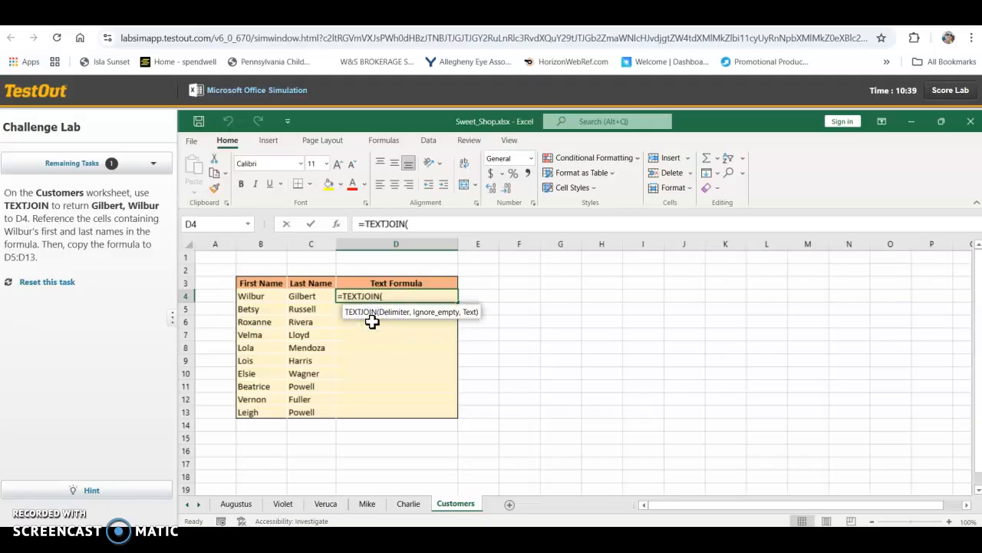
pyautogui.click(317, 297)
pyautogui.write(',')
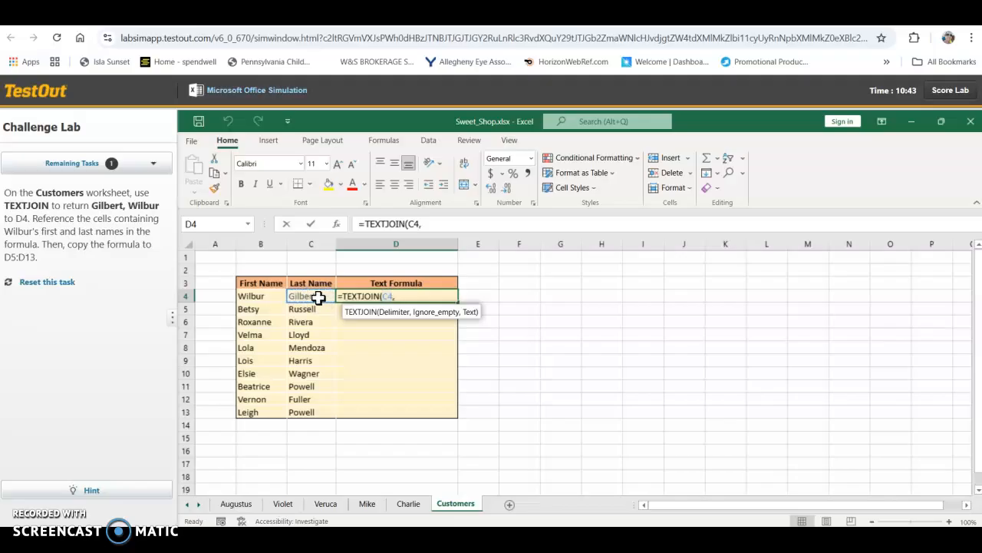
pyautogui.click(265, 294)
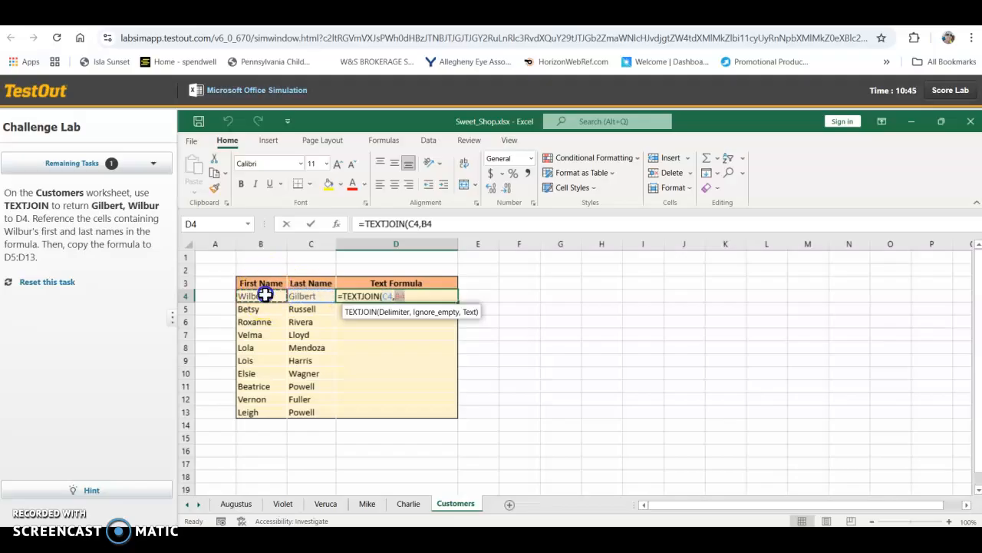
pyautogui.press('Return')
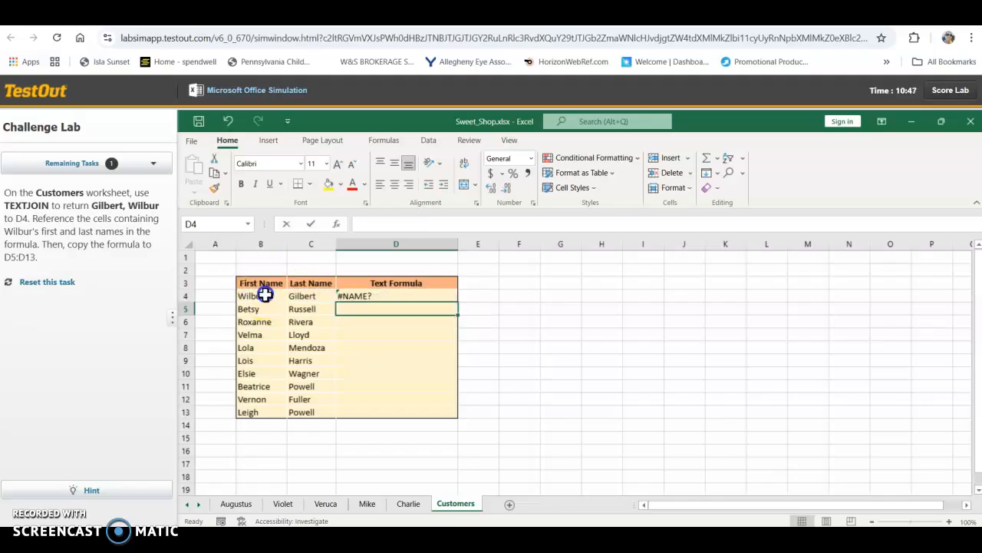
pyautogui.click(357, 296)
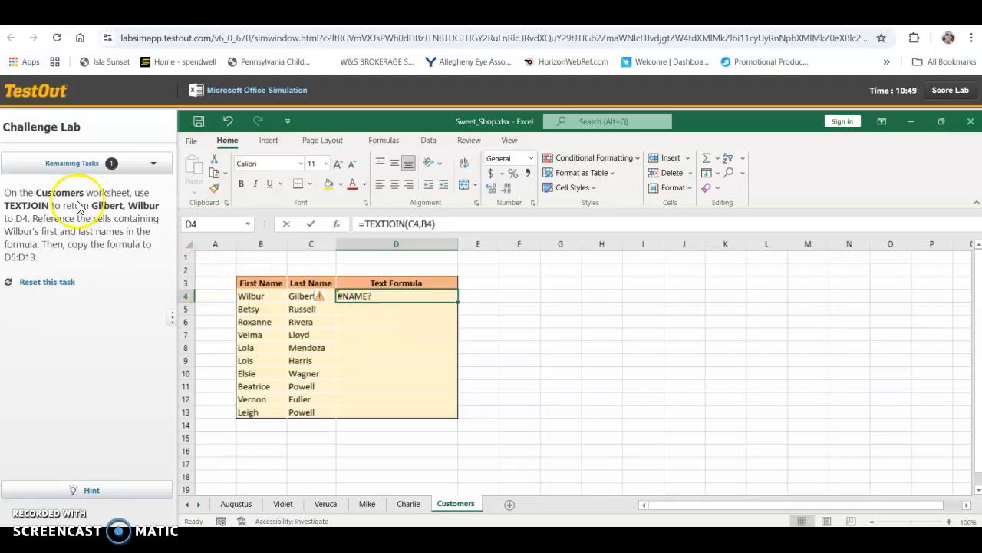
# Step: Replace the formula in D4 with =TEXTJOIN(",",1,C4,B4) to join the last and first names with a comma
pyautogui.click(379, 298)
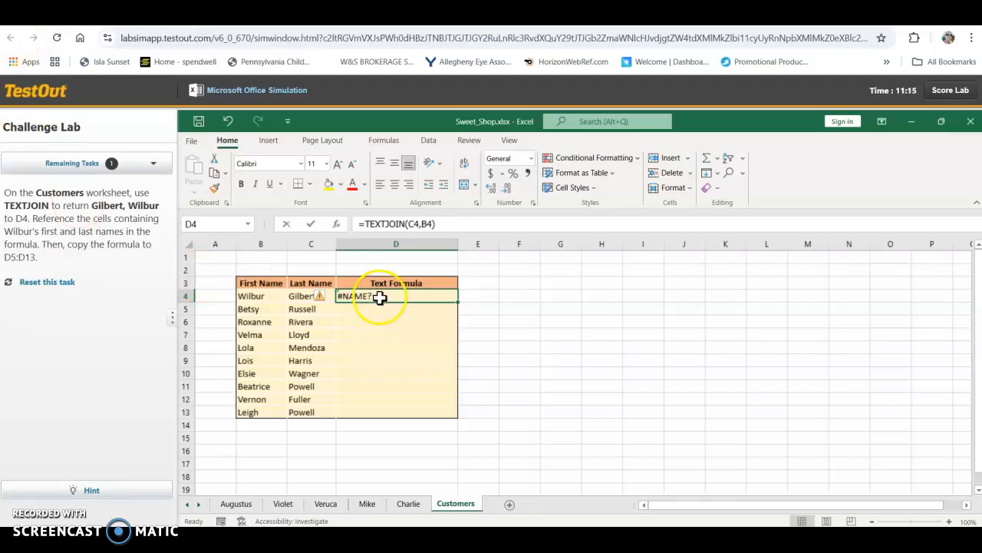
pyautogui.write('=')
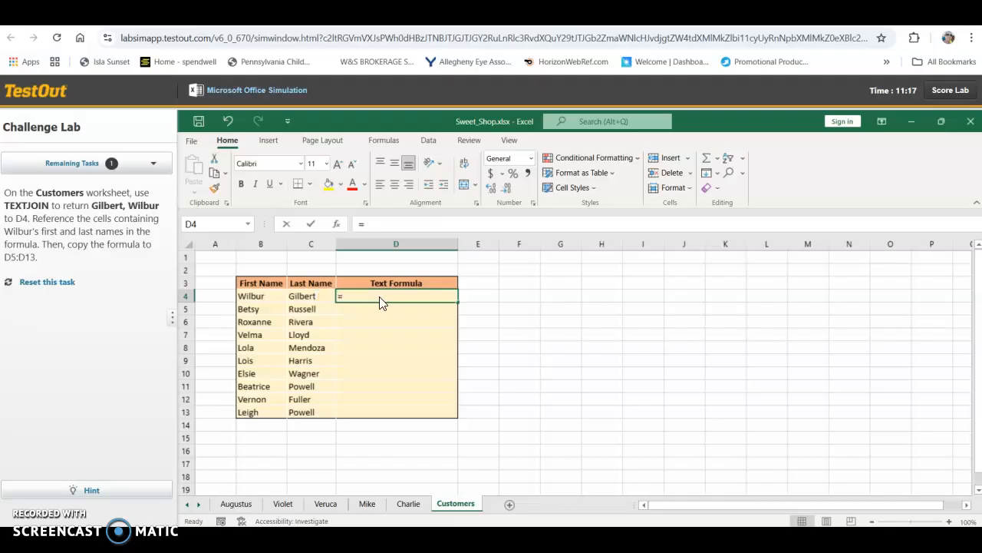
pyautogui.write('text')
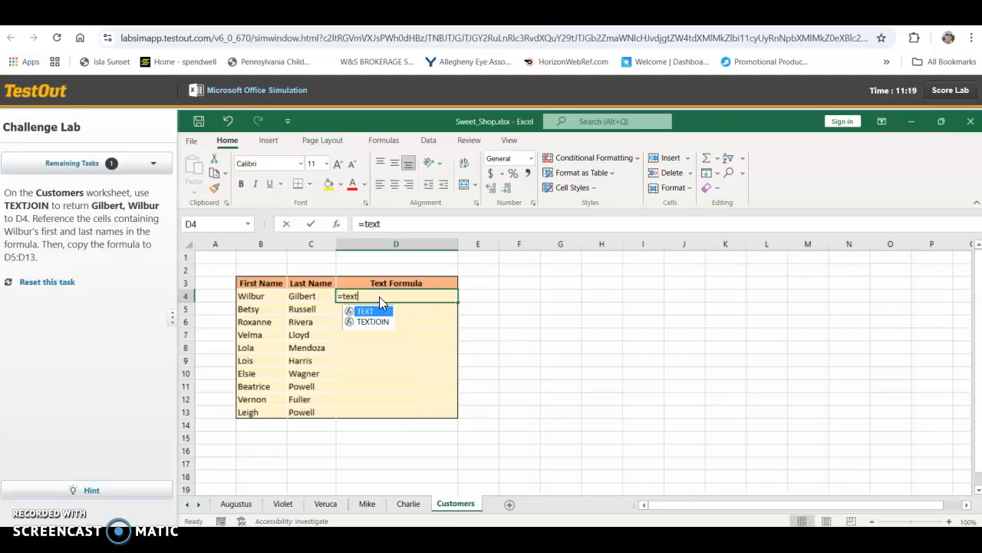
pyautogui.click(376, 322)
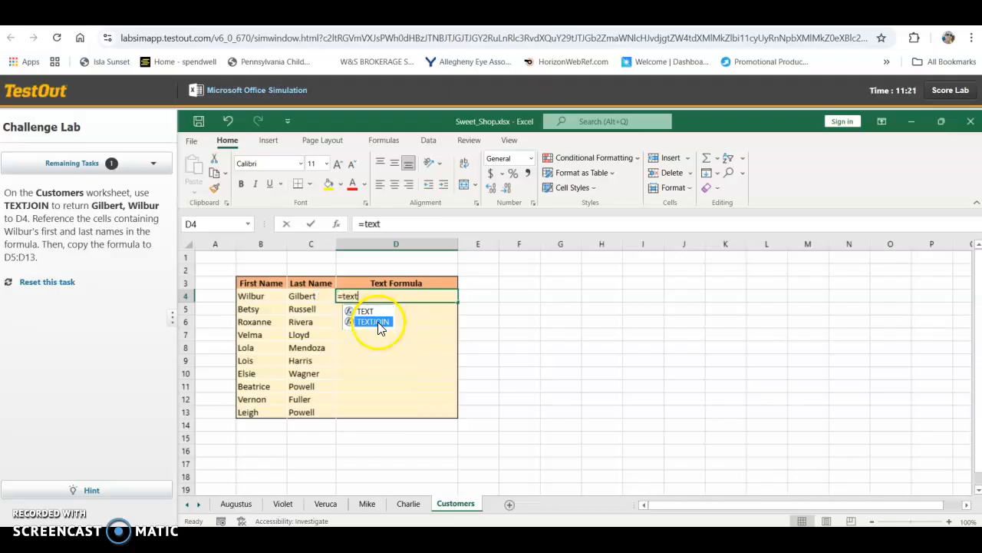
pyautogui.doubleClick(379, 324)
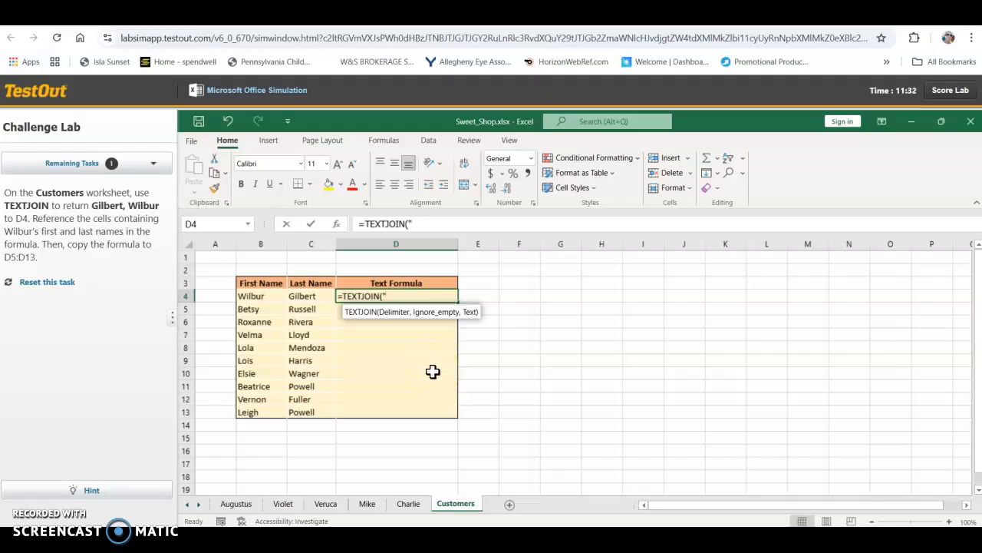
pyautogui.write('"m')
pyautogui.press('BackSpace')
pyautogui.write('m')
pyautogui.press('BackSpace')
pyautogui.write(',",1,')
pyautogui.click(308, 297)
pyautogui.write(',')
pyautogui.click(247, 296)
pyautogui.press('Return')
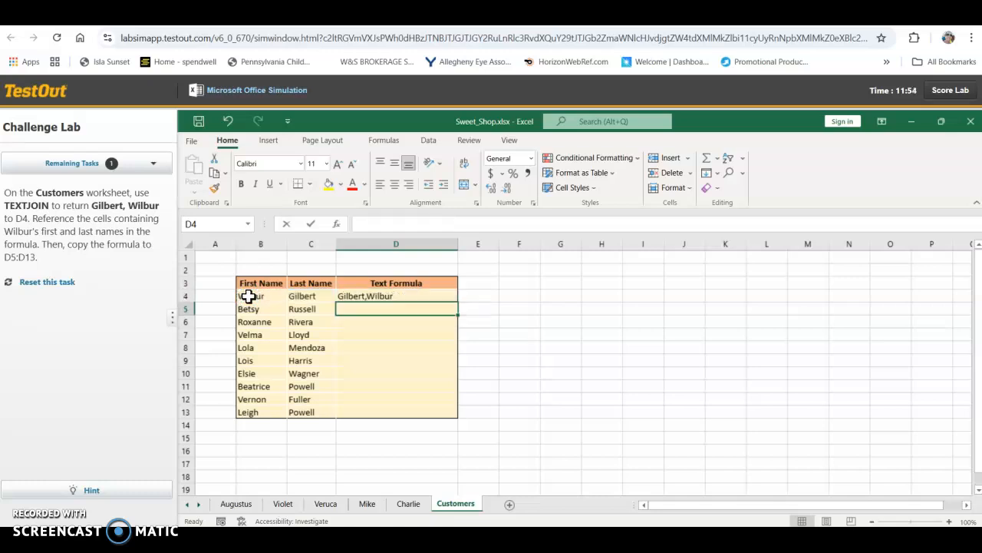
# Step: Try filling the D4 formula down through D13, and undo the fill
pyautogui.press('Up')
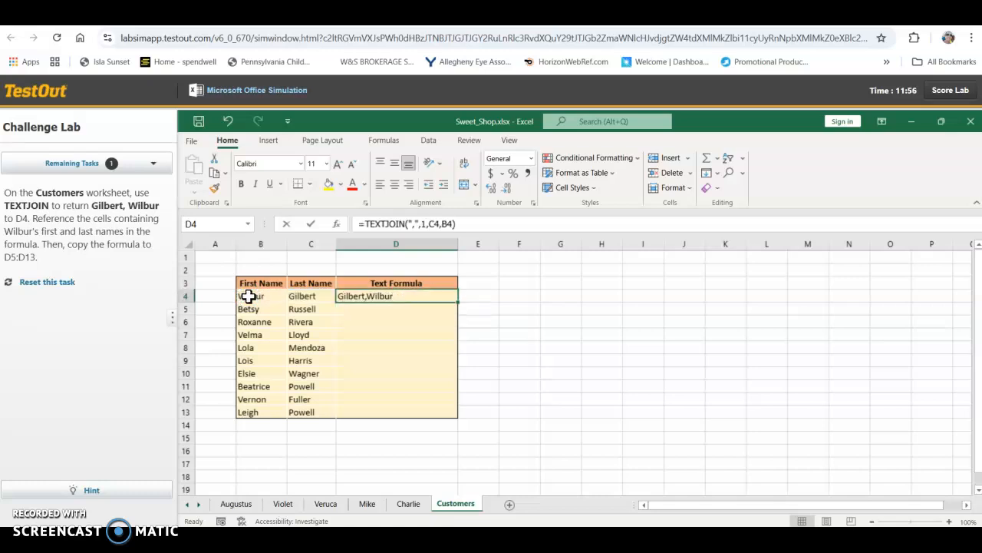
pyautogui.moveTo(458, 304); pyautogui.dragTo(457, 413)
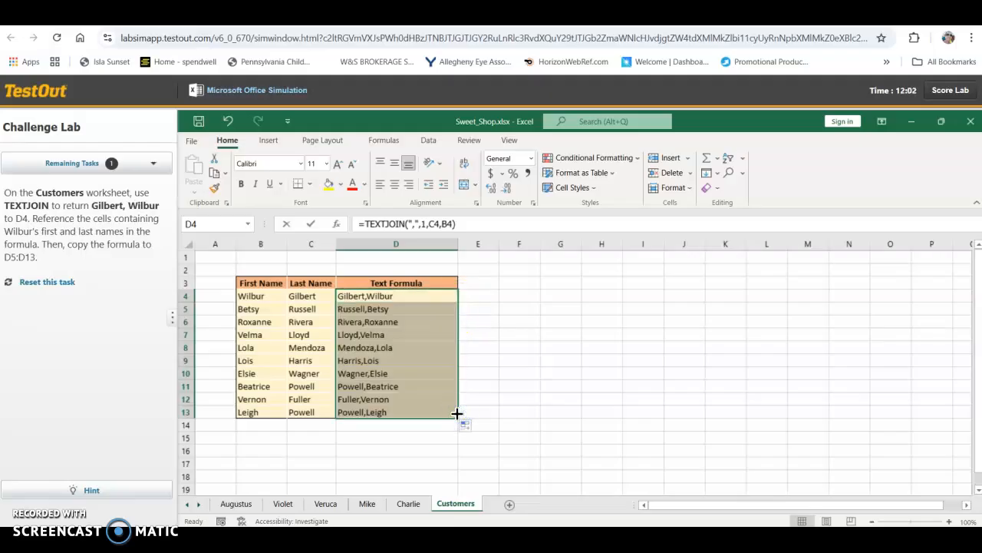
pyautogui.press('Down')
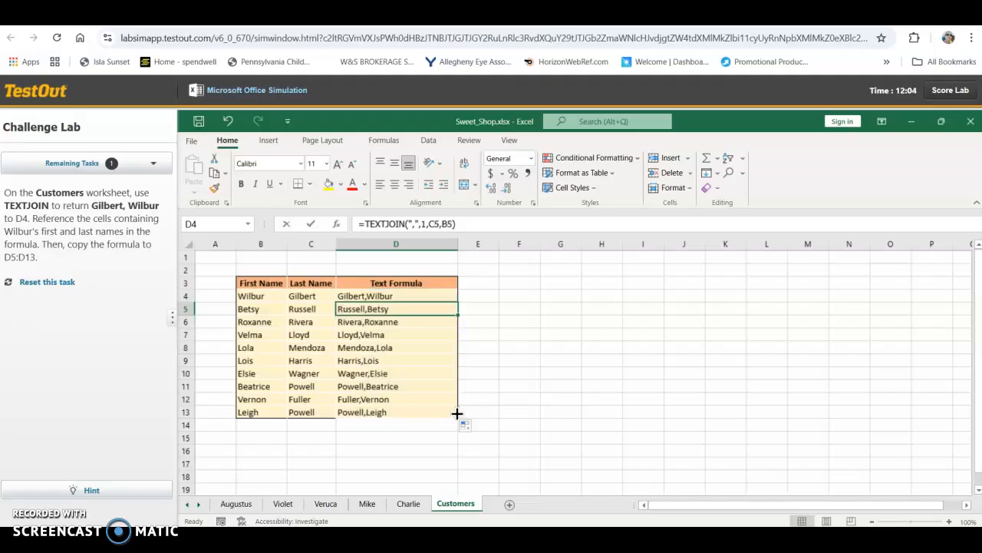
pyautogui.click(130, 311)
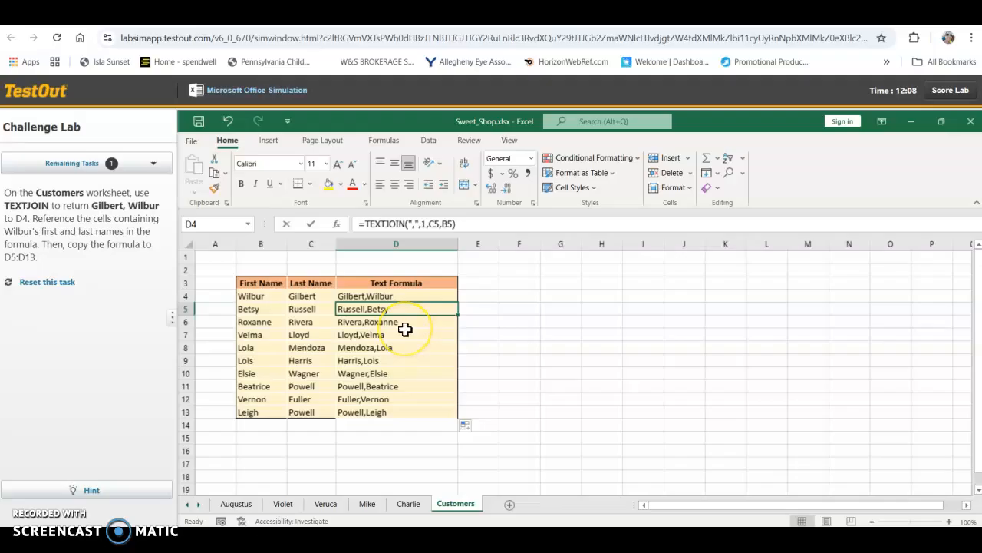
pyautogui.hotkey('ctrl', 'z')
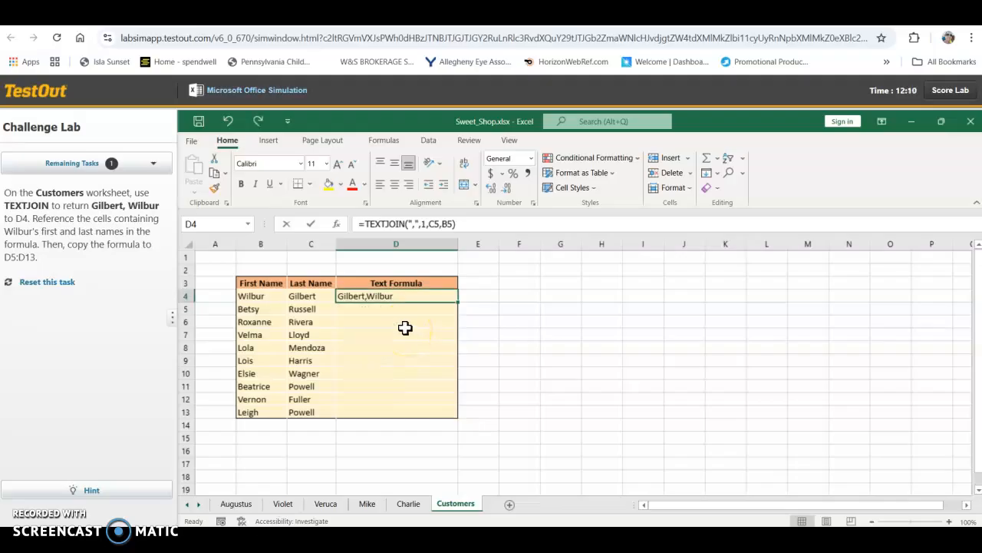
# Step: Copy the D4 formula and paste it into D5:D13
pyautogui.hotkey('ctrl', 'c')
pyautogui.click(430, 309)
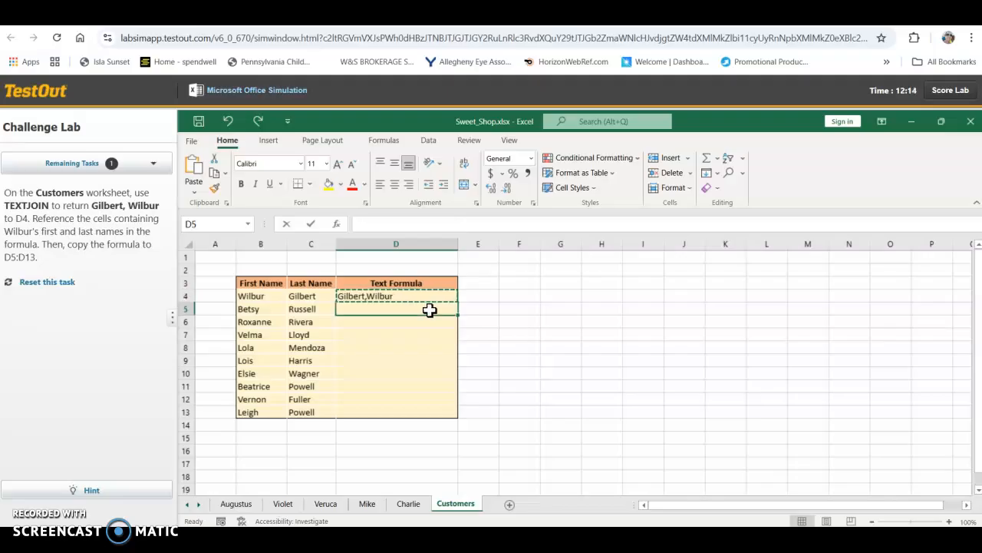
pyautogui.hotkey('shift', 'Down')
pyautogui.hotkey('shift', 'Down')
pyautogui.hotkey('shift', 'Down')
pyautogui.hotkey('shift', 'Down')
pyautogui.hotkey('shift', 'Down')
pyautogui.hotkey('shift', 'Down')
pyautogui.hotkey('shift', 'Down')
pyautogui.hotkey('shift', 'Down')
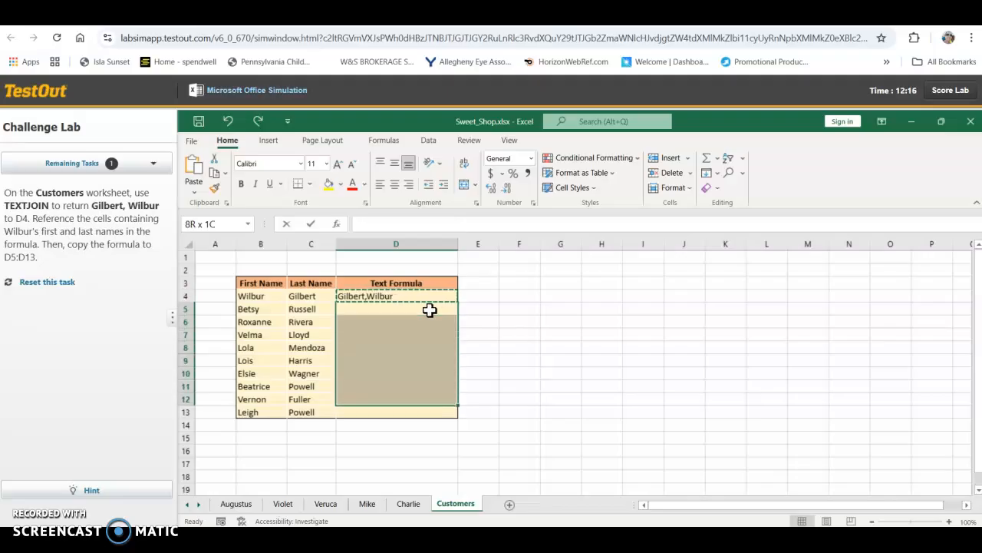
pyautogui.rightClick(429, 309)
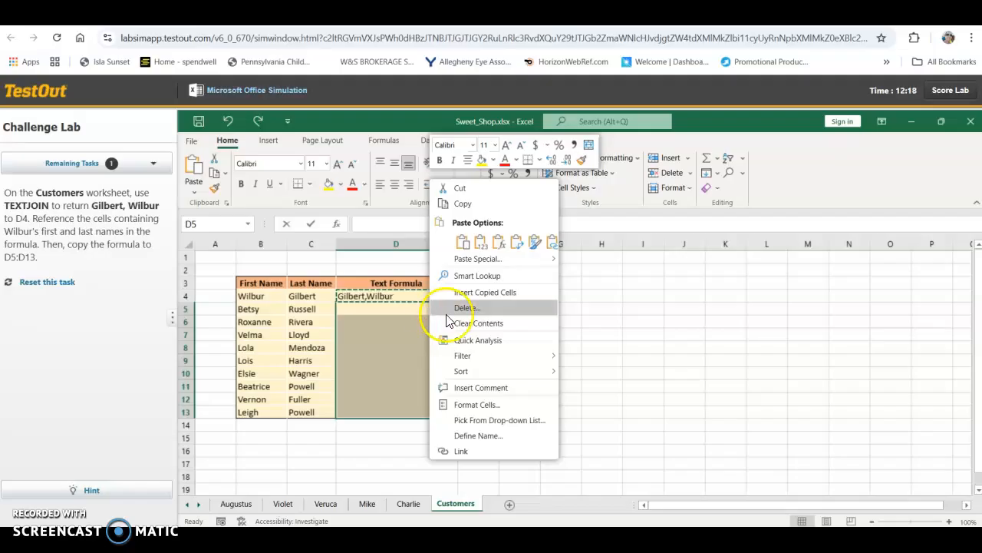
pyautogui.click(460, 241)
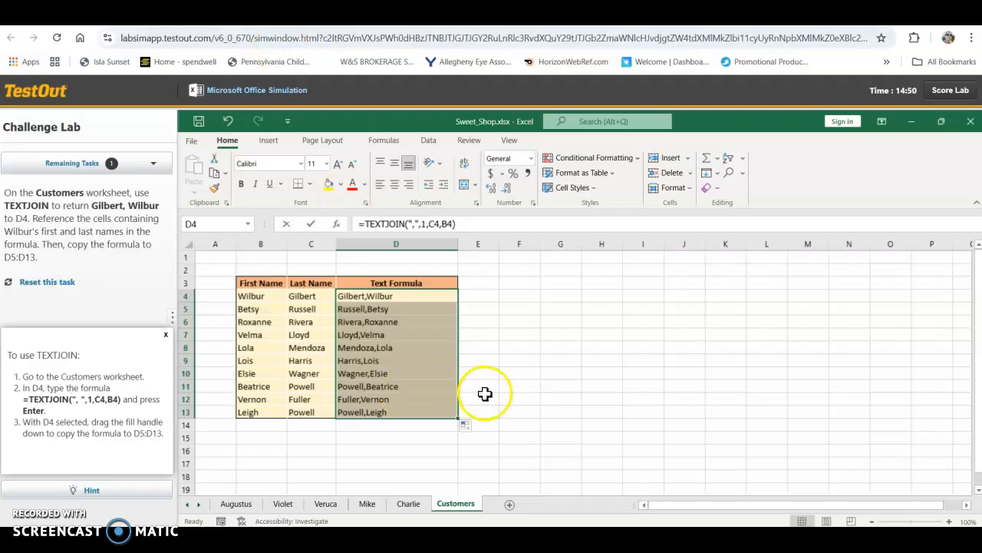
pyautogui.click(556, 386)
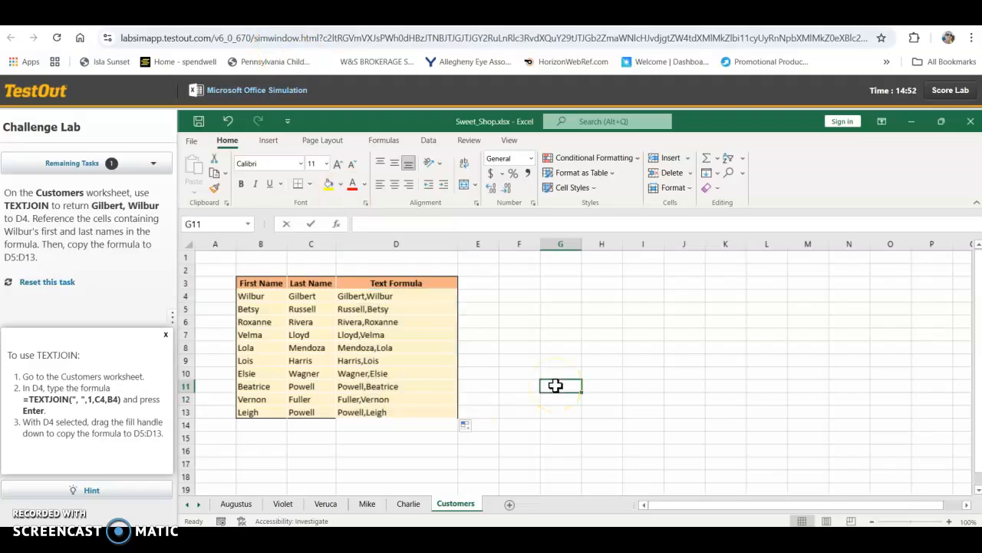
# Step: Reset the TEXTJOIN task and return to the Customers sheet
pyautogui.click(107, 296)
pyautogui.click(67, 284)
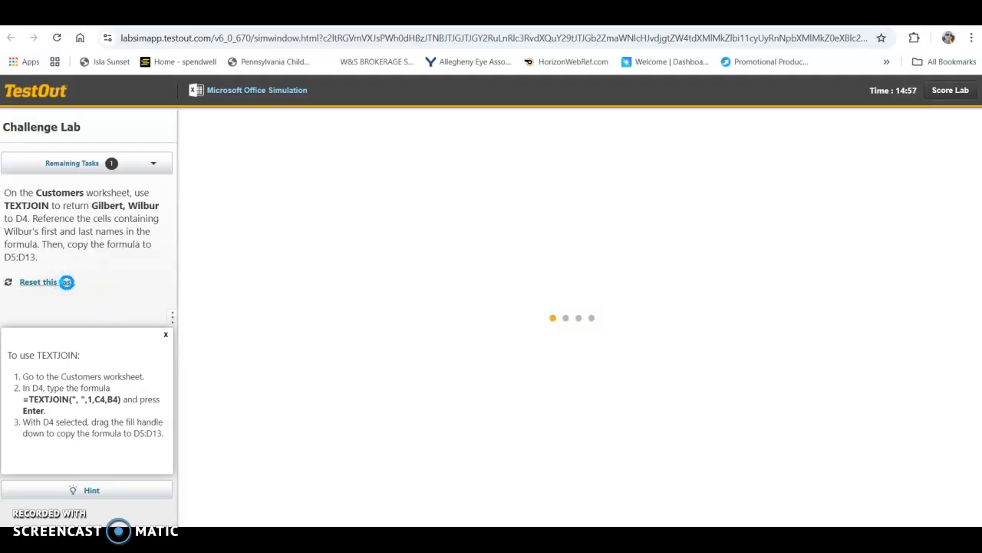
pyautogui.click(277, 327)
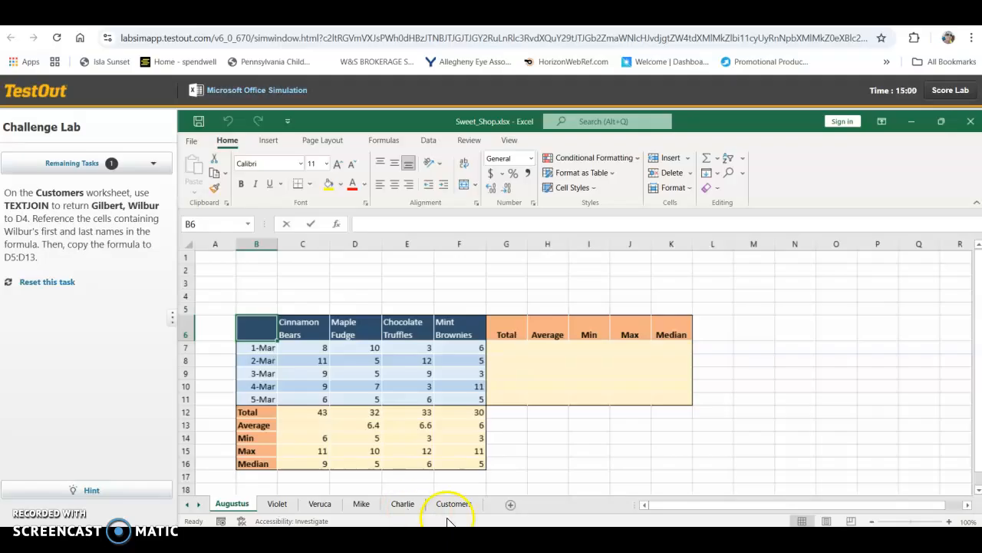
pyautogui.click(461, 507)
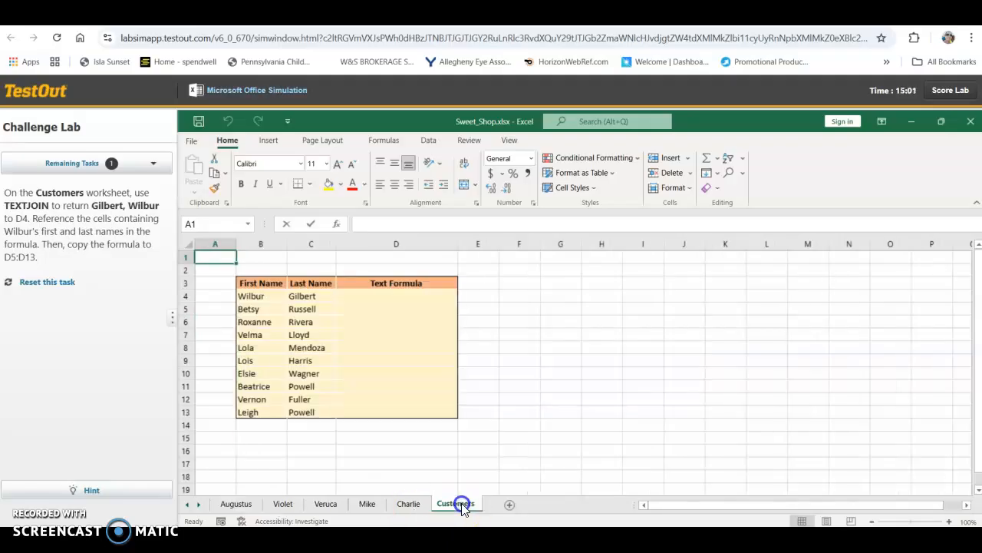
# Step: Consult the task hint while entering =TEXTJOIN(",",1,C4,B4) in D4 to join the last and first names
pyautogui.click(355, 294)
pyautogui.write('=')
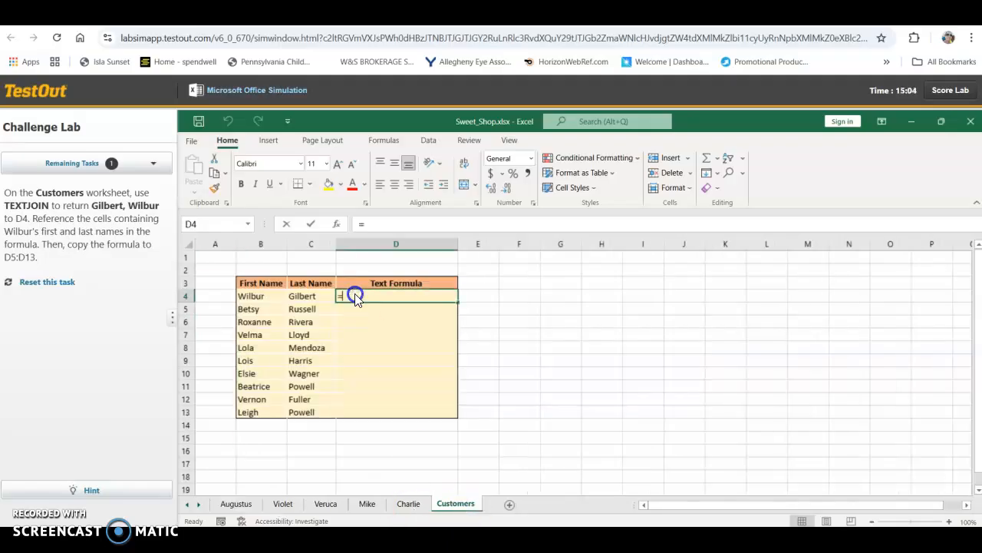
pyautogui.write('text')
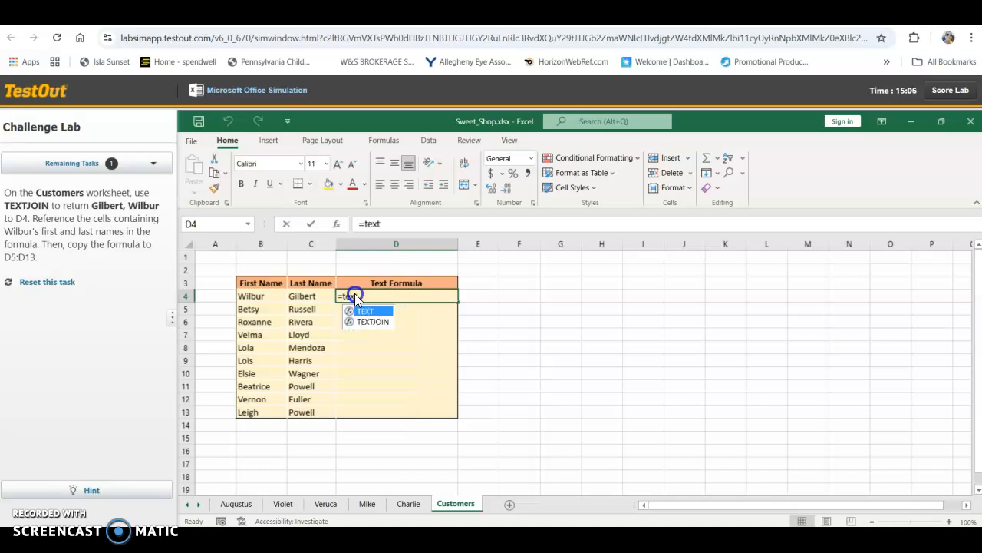
pyautogui.write('join(')
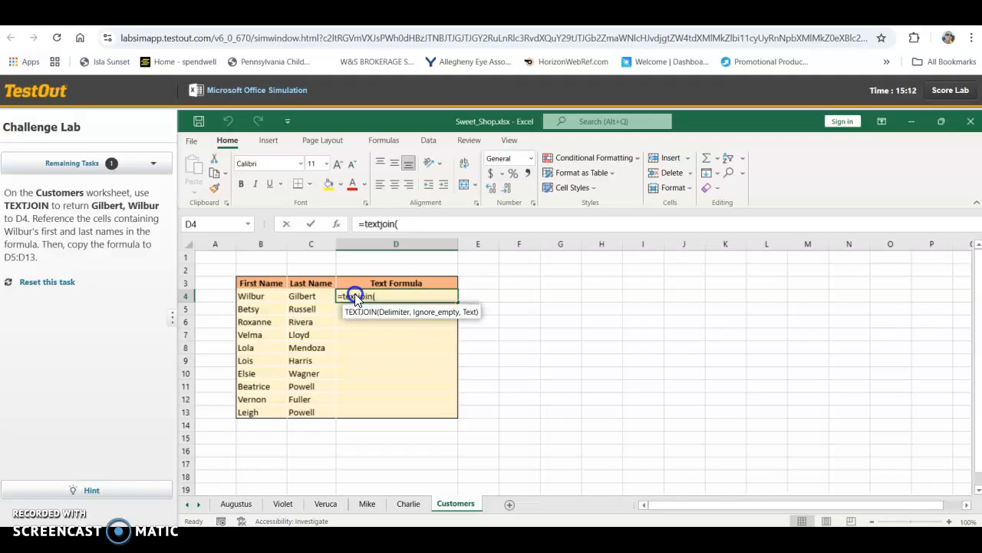
pyautogui.click(92, 490)
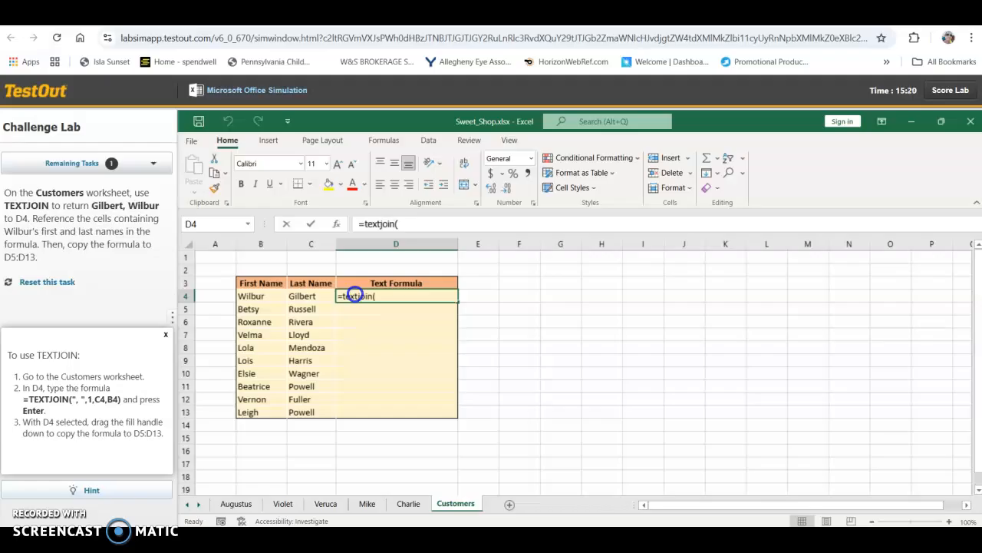
pyautogui.click(404, 224)
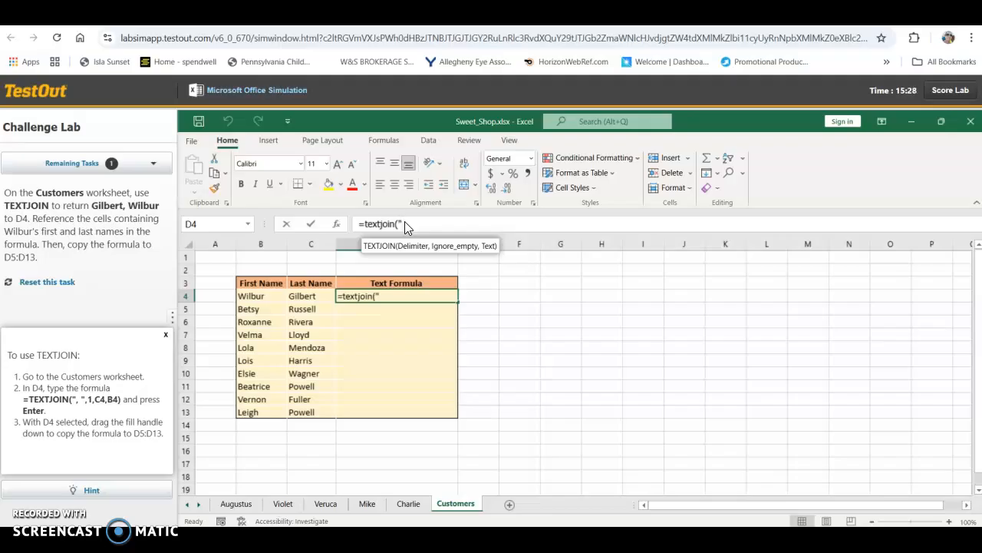
pyautogui.write('",",1,C')
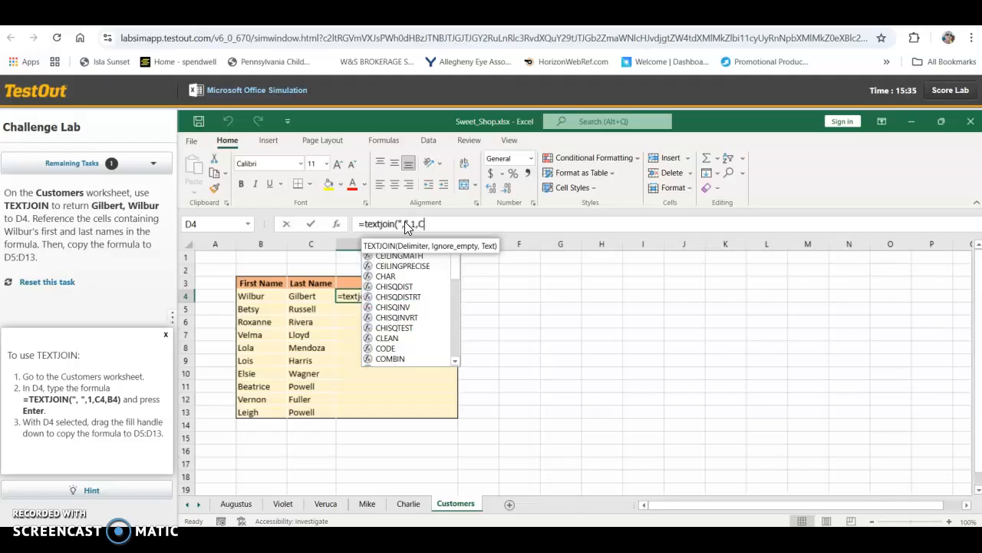
pyautogui.write('4,B4)')
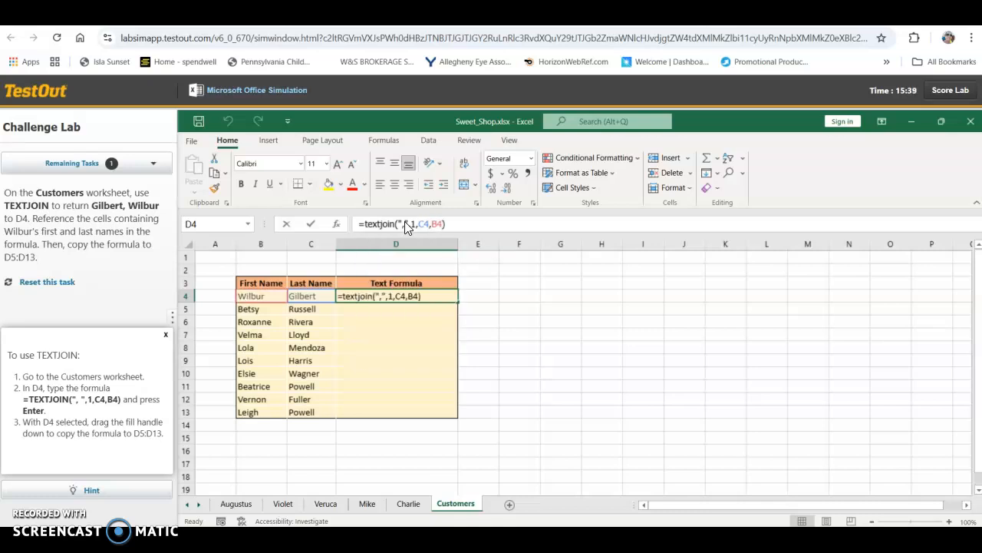
pyautogui.press('Return')
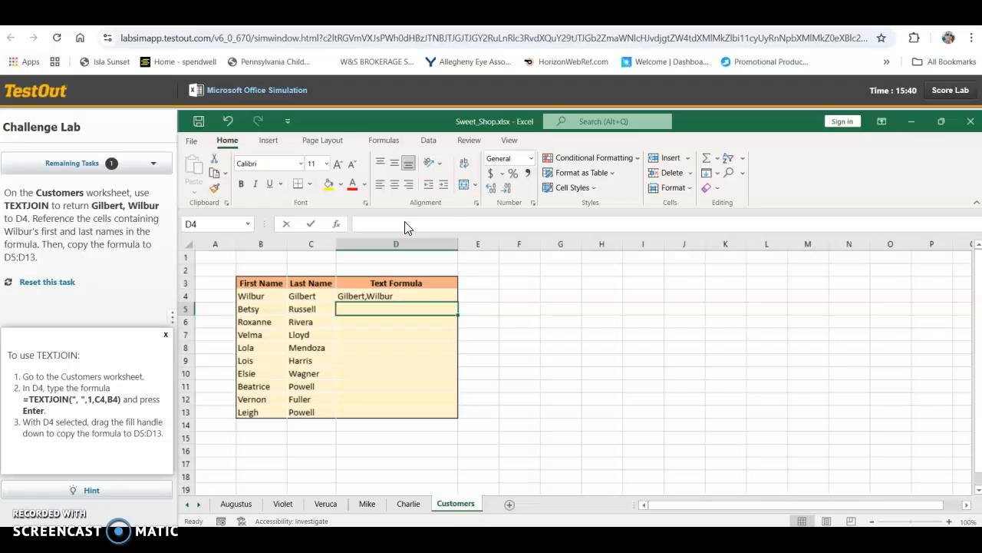
# Step: Fill the TEXTJOIN formula from D4 down through D13 on the Customers sheet
pyautogui.press('Up')
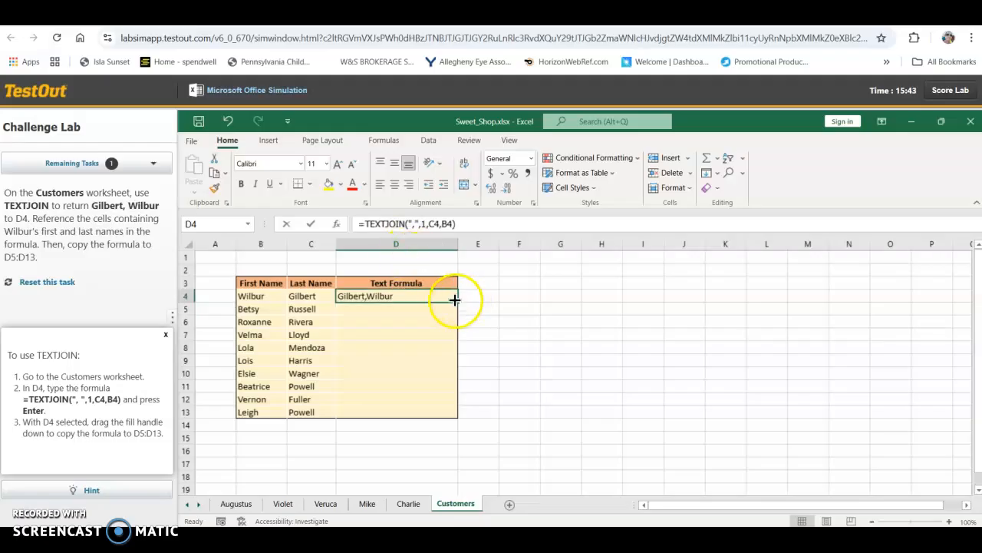
pyautogui.moveTo(456, 299); pyautogui.dragTo(451, 412)
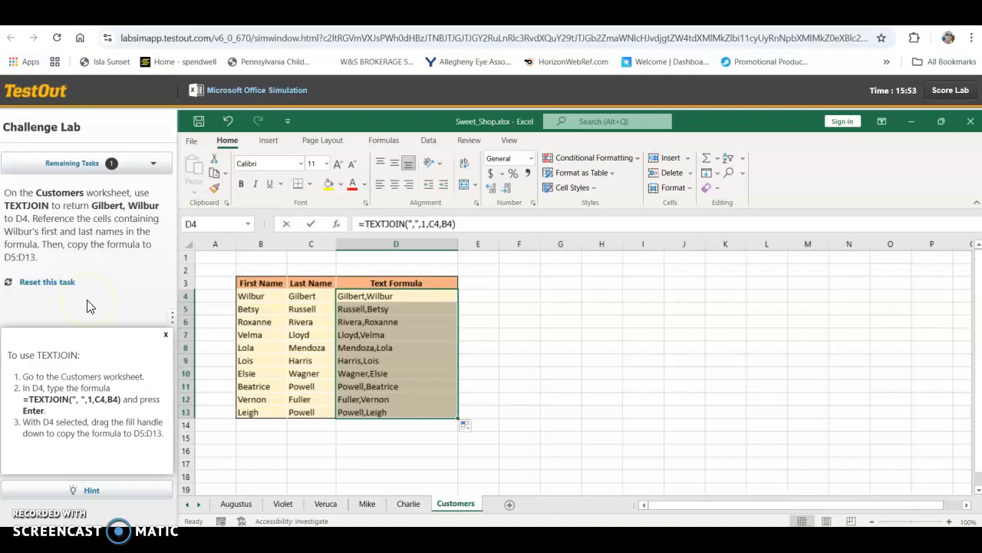
pyautogui.click(456, 503)
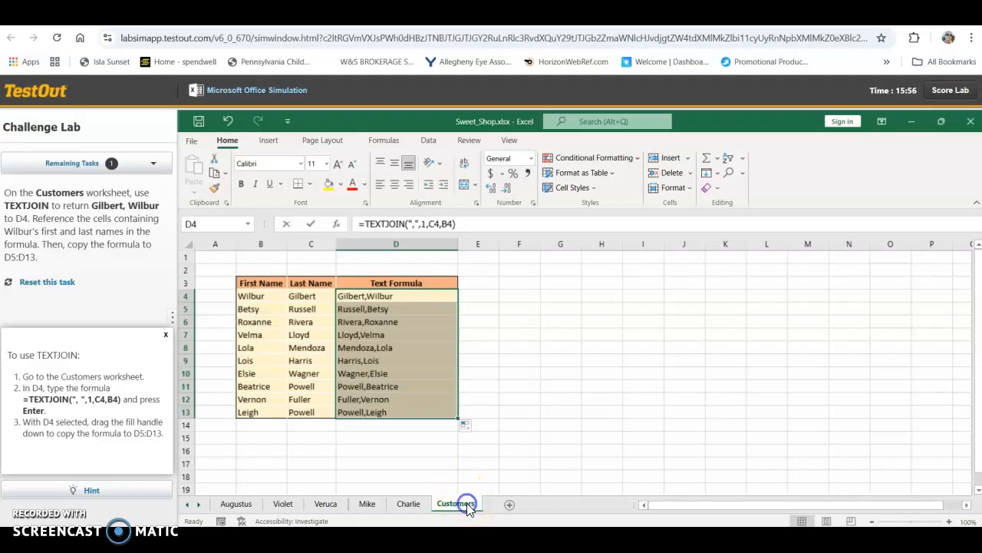
pyautogui.click(496, 453)
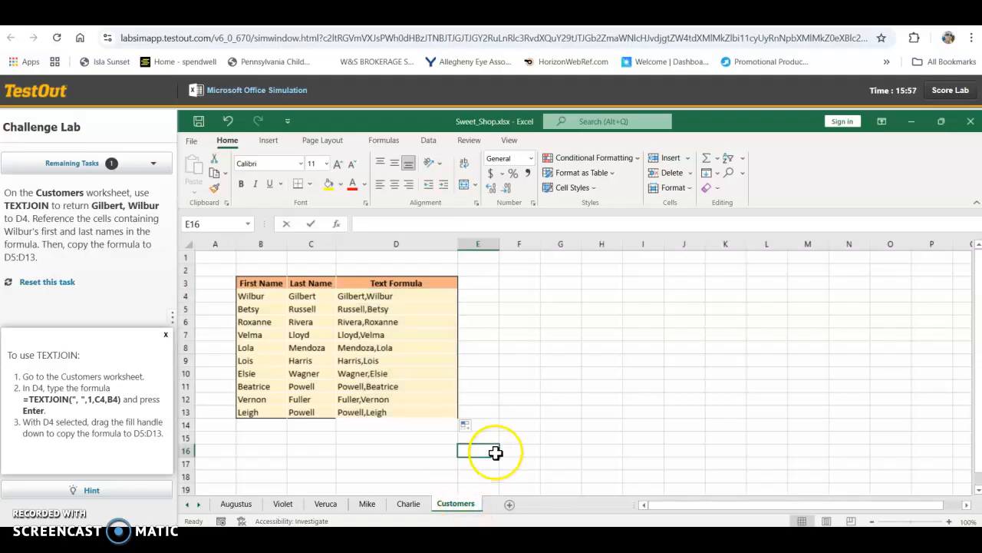
# Step: Re-enter the formula in D4 as =TEXTJOIN(",",1,C4,B4)
pyautogui.click(435, 296)
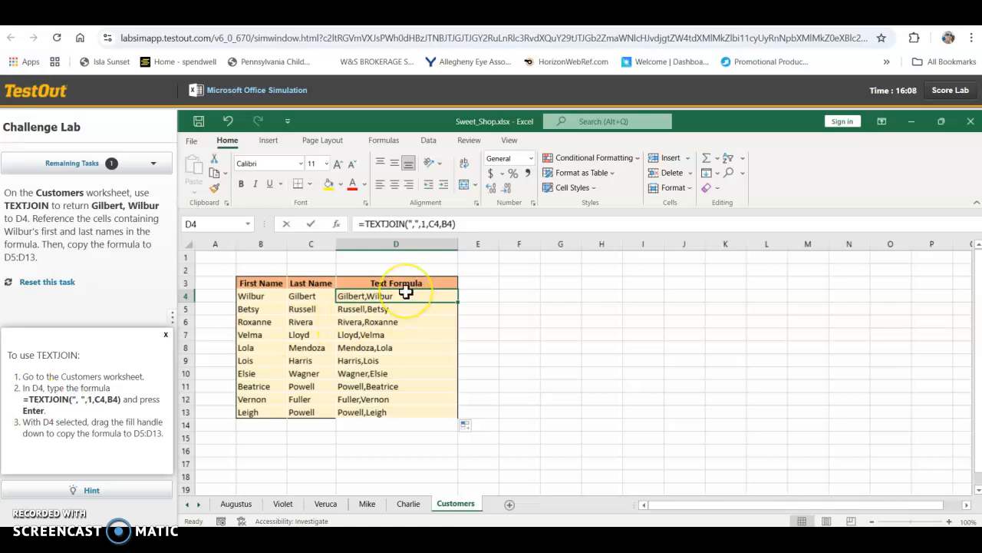
pyautogui.write('=')
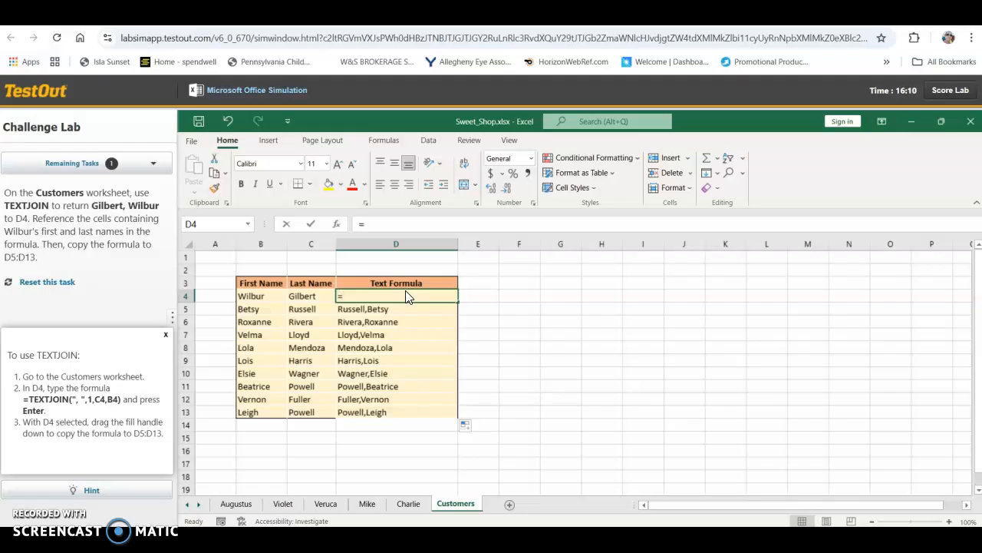
pyautogui.write('TEXTJOIN(')
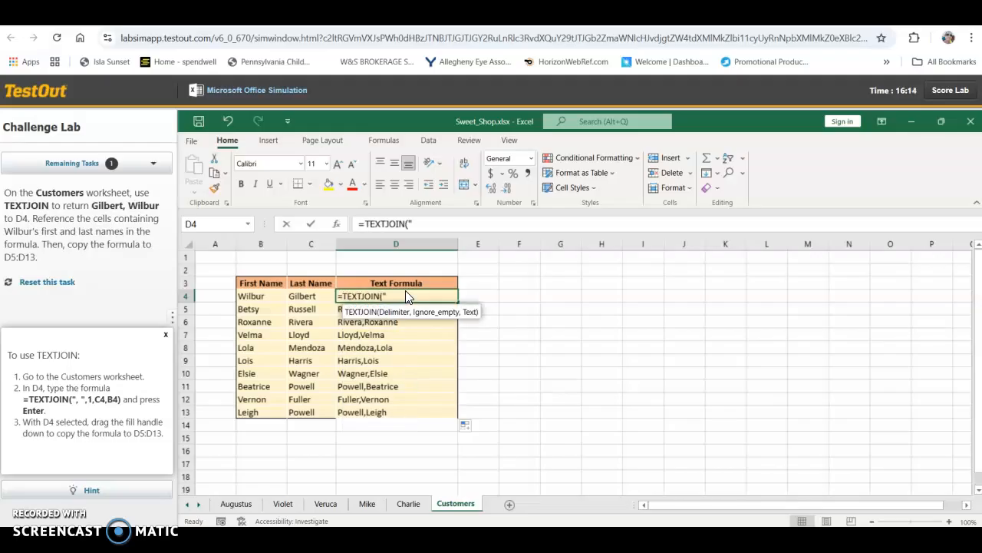
pyautogui.write('",",1,C4,B')
pyautogui.write('4)')
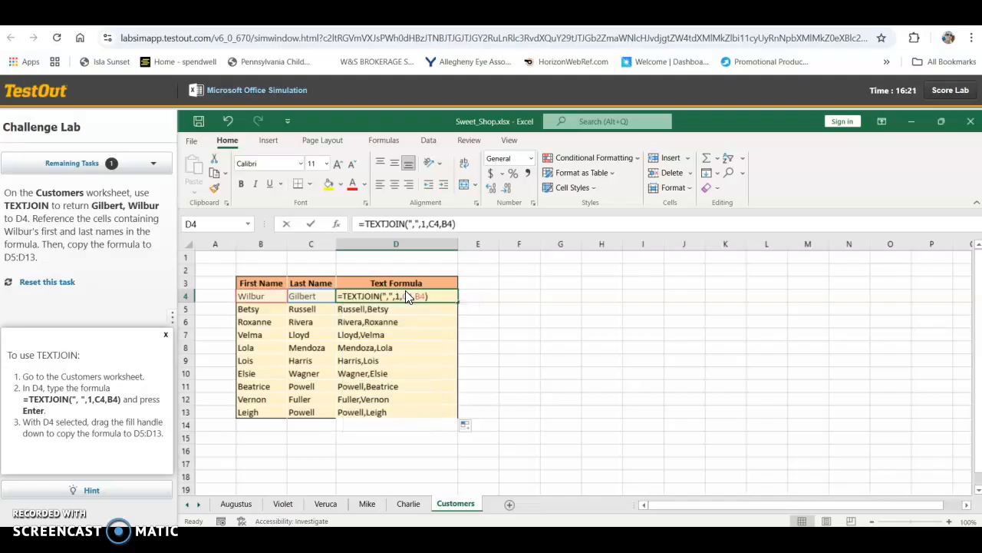
pyautogui.press('Return')
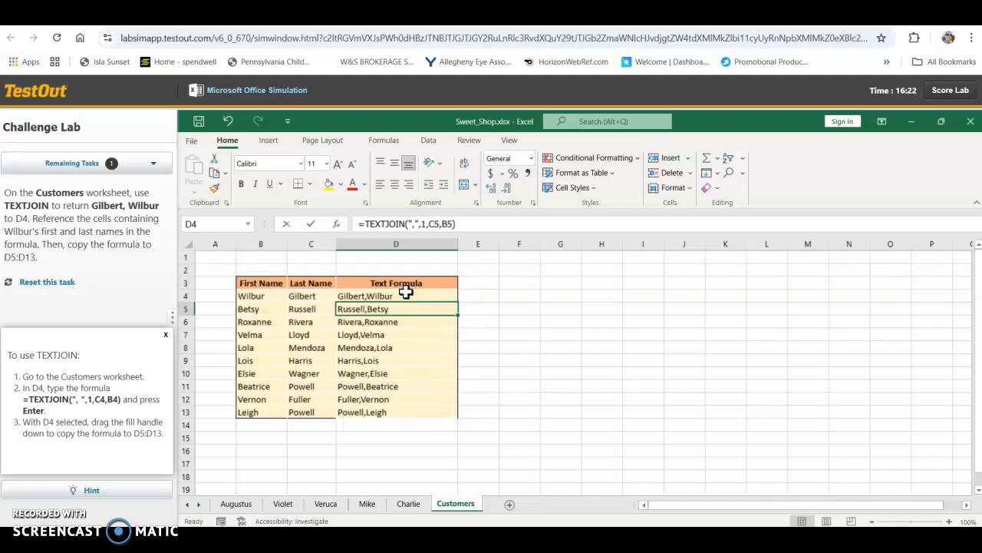
# Step: Fill the re-entered D4 formula down to D5:D13 and close the task hint
pyautogui.click(405, 292)
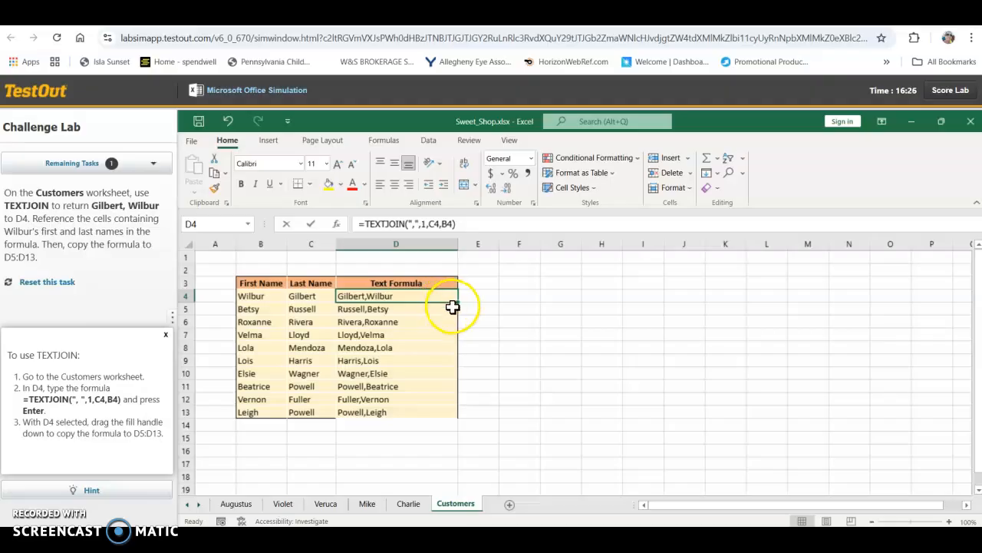
pyautogui.moveTo(456, 303); pyautogui.dragTo(464, 414)
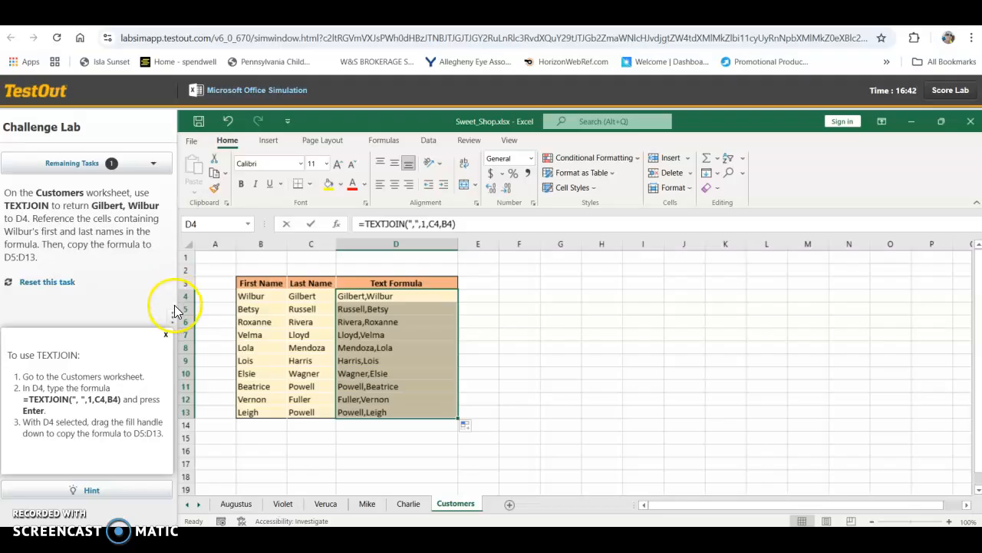
pyautogui.click(165, 334)
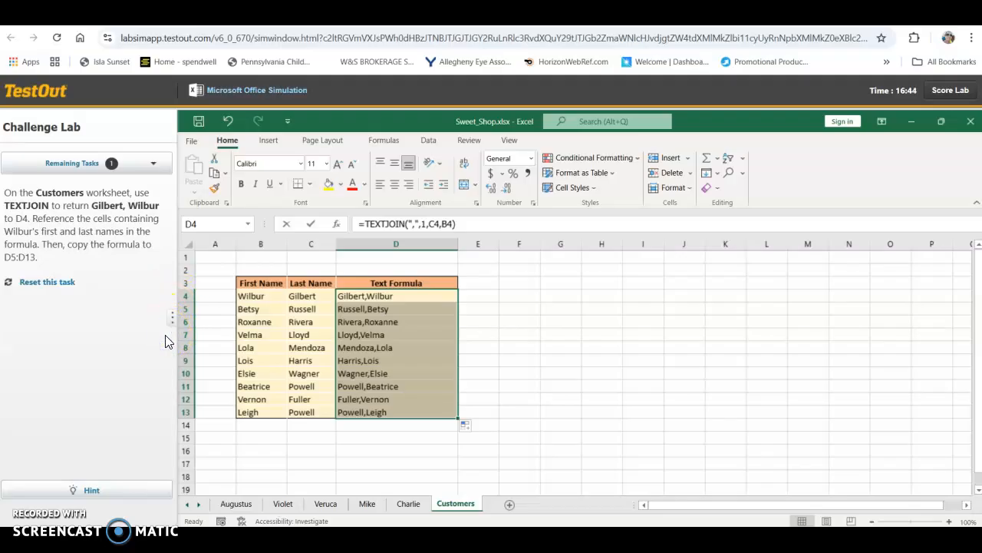
# Step: Reset the TEXTJOIN task to clear the entered formulas and reopen the Customers sheet
pyautogui.click(454, 222)
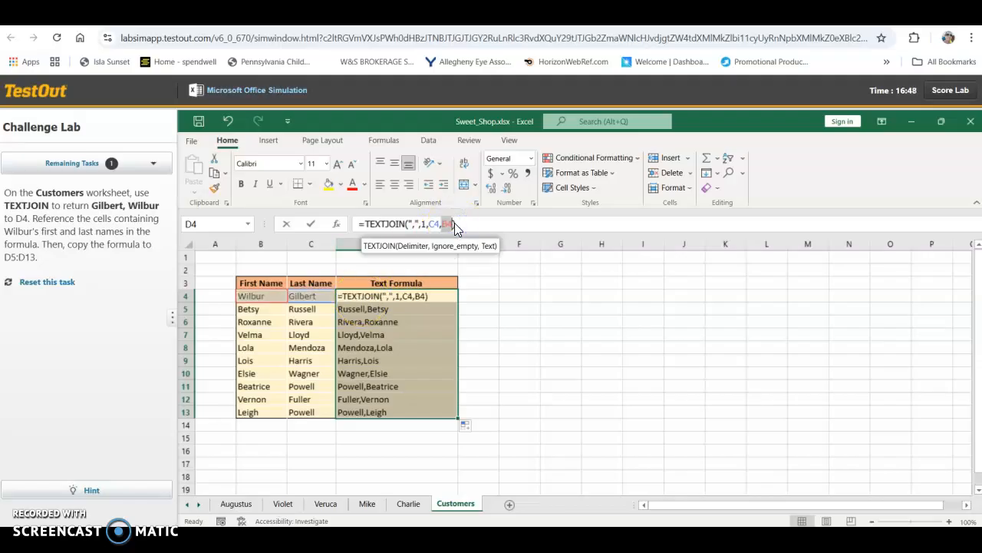
pyautogui.tripleClick(455, 221)
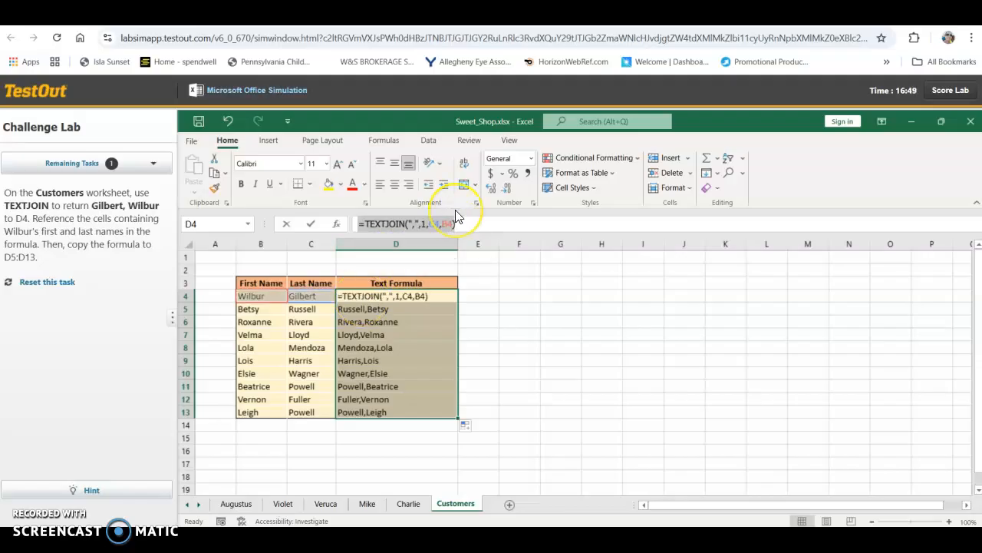
pyautogui.click(46, 281)
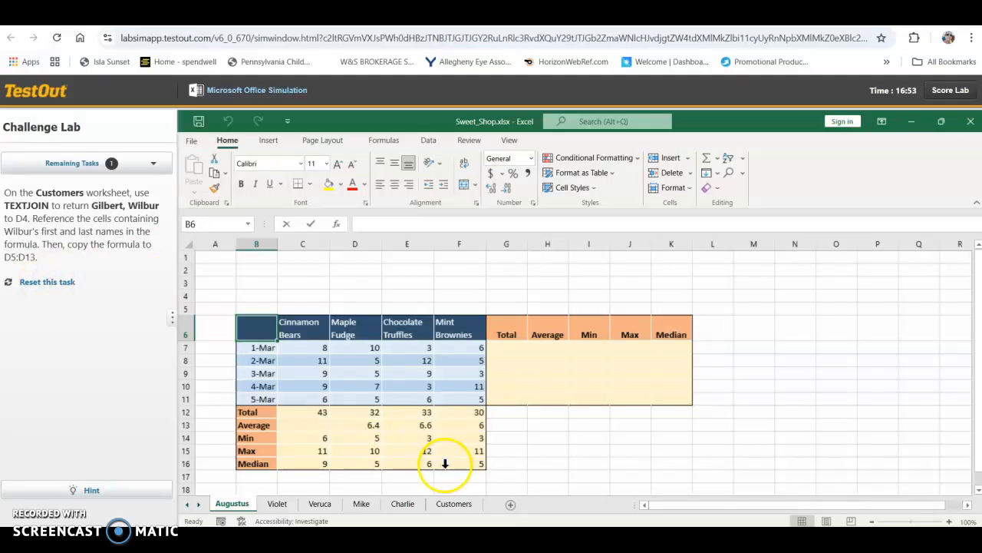
pyautogui.click(453, 503)
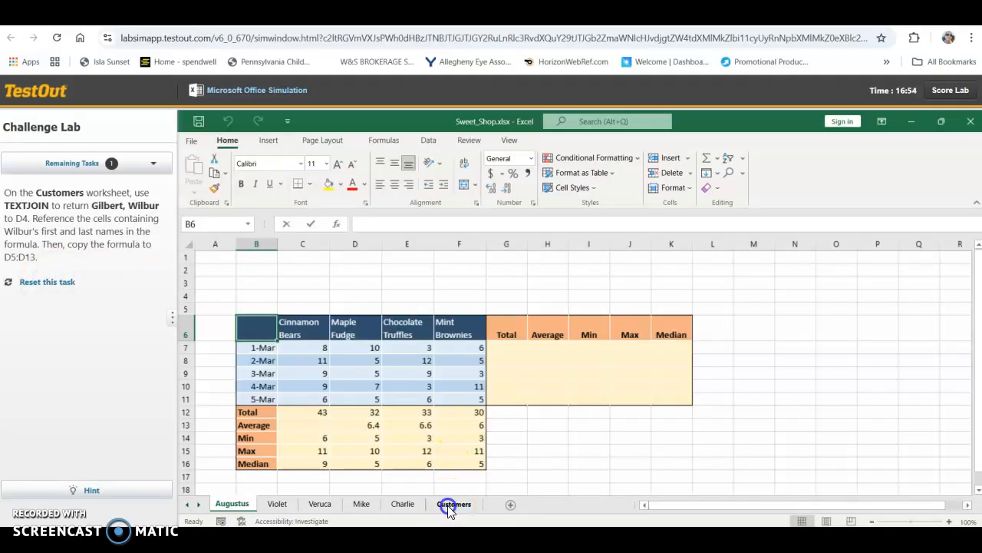
# Step: Enter =TEXTJOIN(",",1,C4,B4) in D4 of the Customers sheet to join the last and first names
pyautogui.click(419, 297)
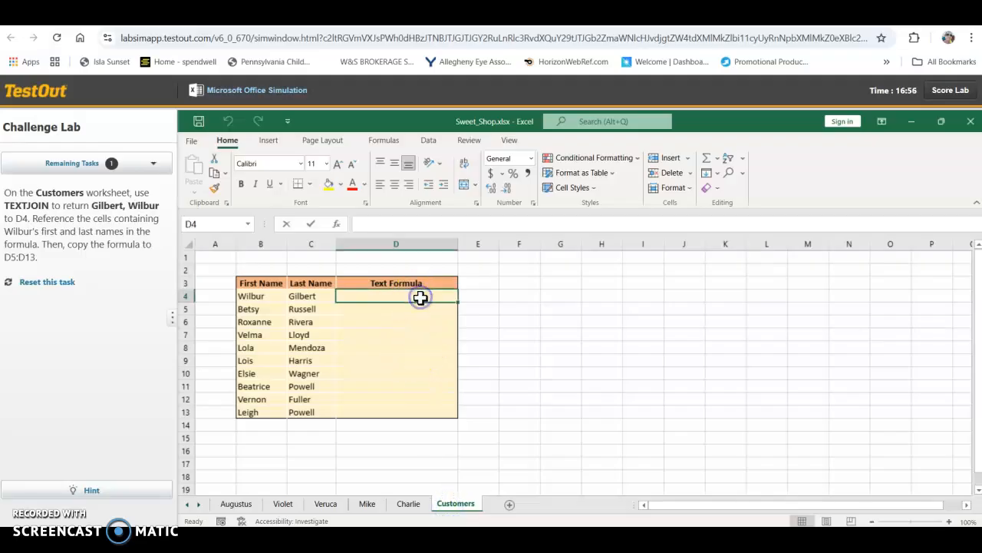
pyautogui.write('=TEX')
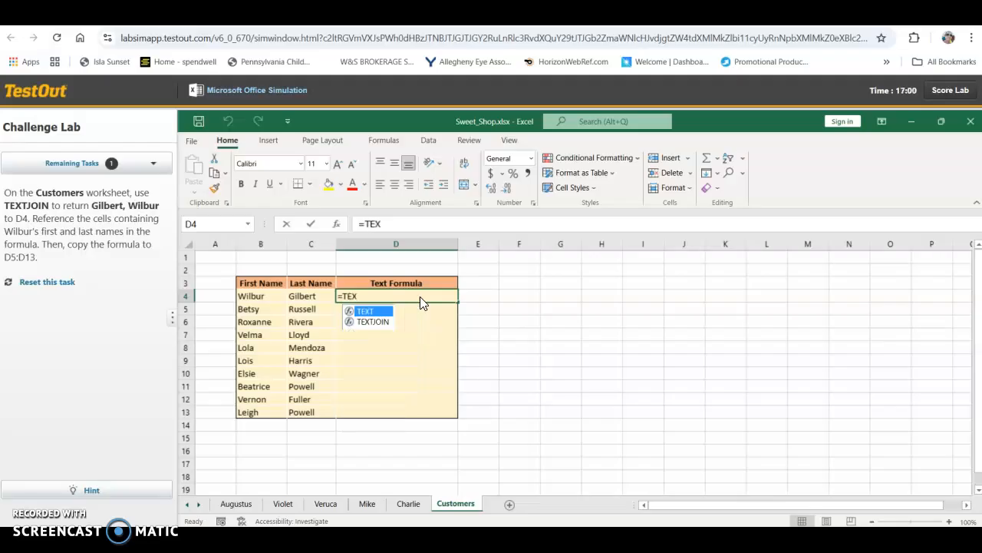
pyautogui.write('TJOIN(",",')
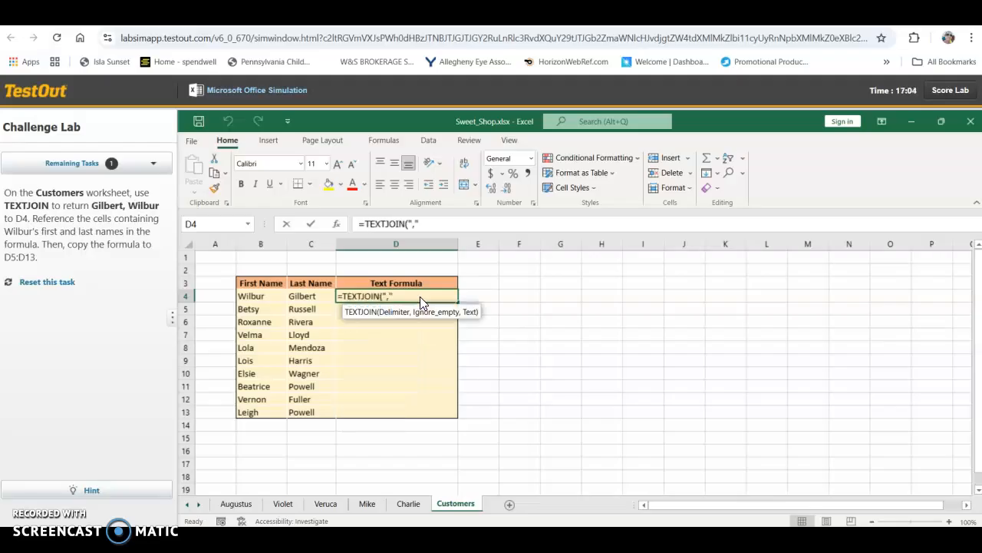
pyautogui.write('1,B4,')
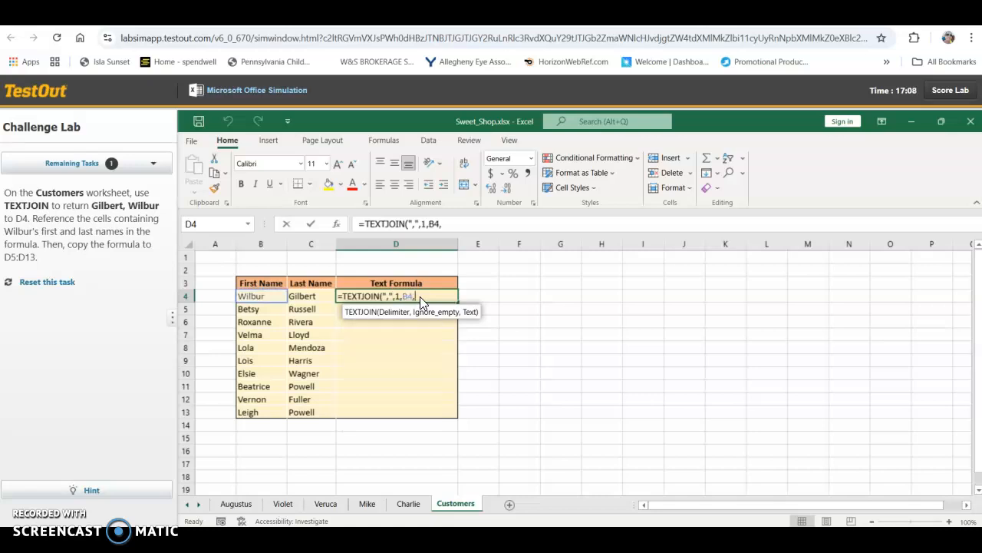
pyautogui.press('BackSpace')
pyautogui.press('BackSpace')
pyautogui.press('BackSpace')
pyautogui.write('C')
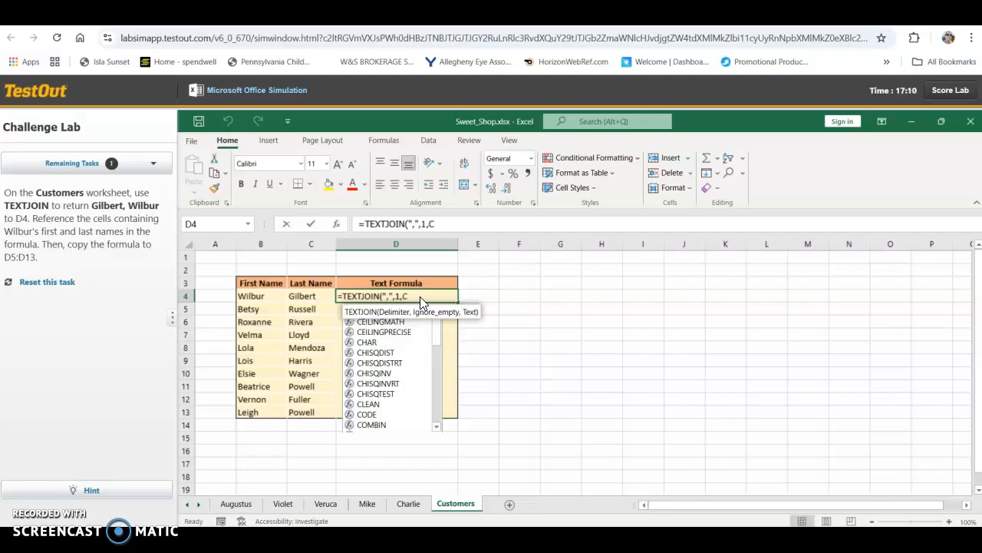
pyautogui.write('4,B4)')
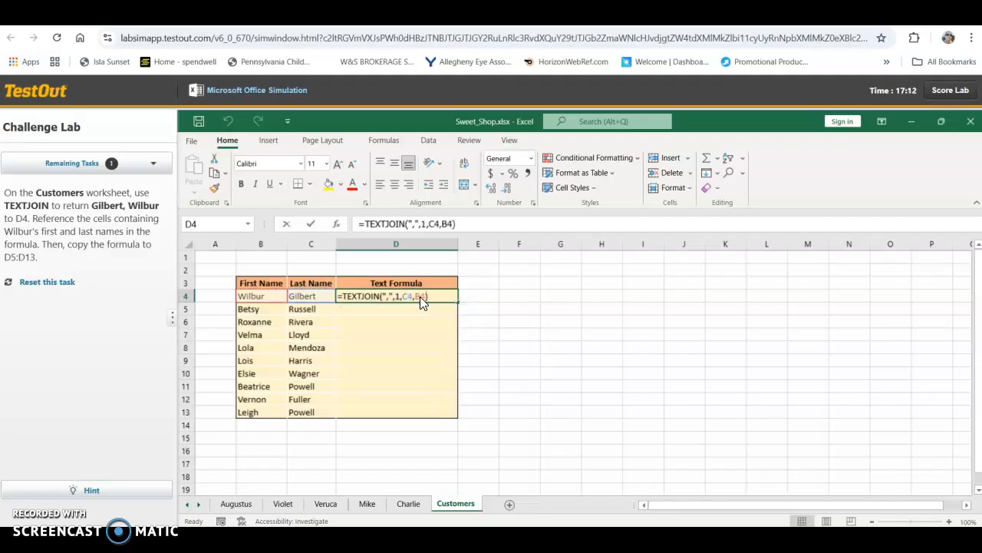
pyautogui.press('Return')
# Step: Copy the TEXTJOIN formula from D4 down to D5:D13 with the fill handle
pyautogui.click(420, 298)
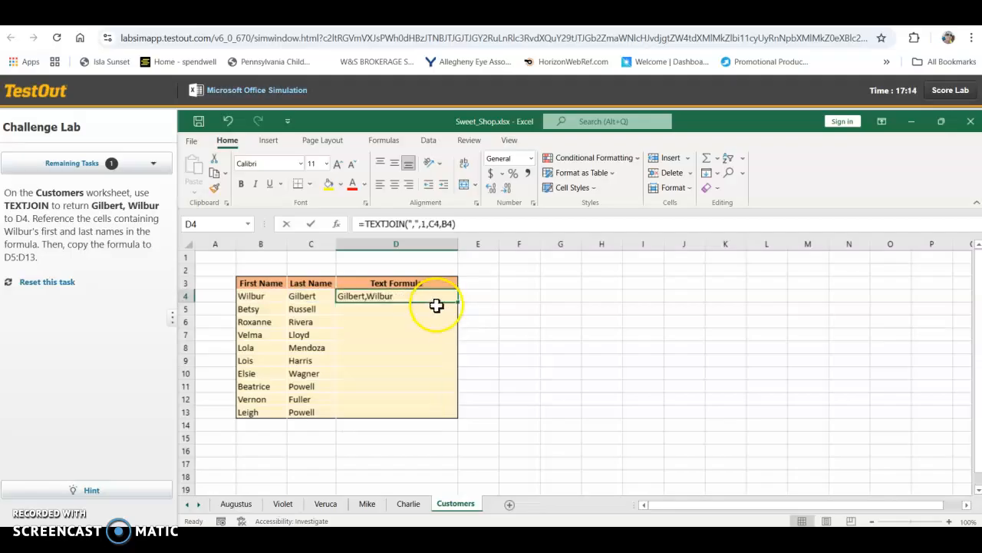
pyautogui.moveTo(454, 303); pyautogui.dragTo(436, 415)
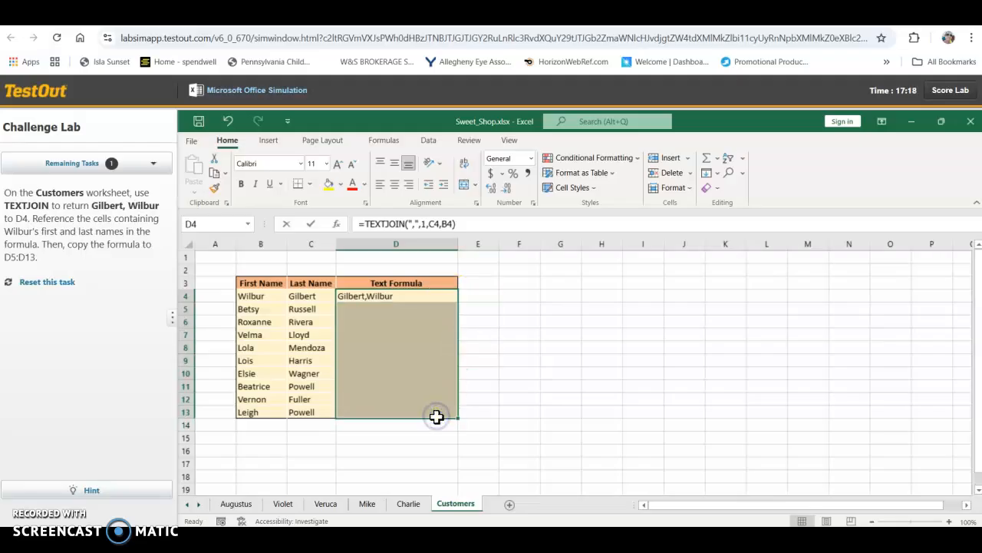
pyautogui.click(448, 292)
pyautogui.moveTo(458, 301); pyautogui.dragTo(454, 412)
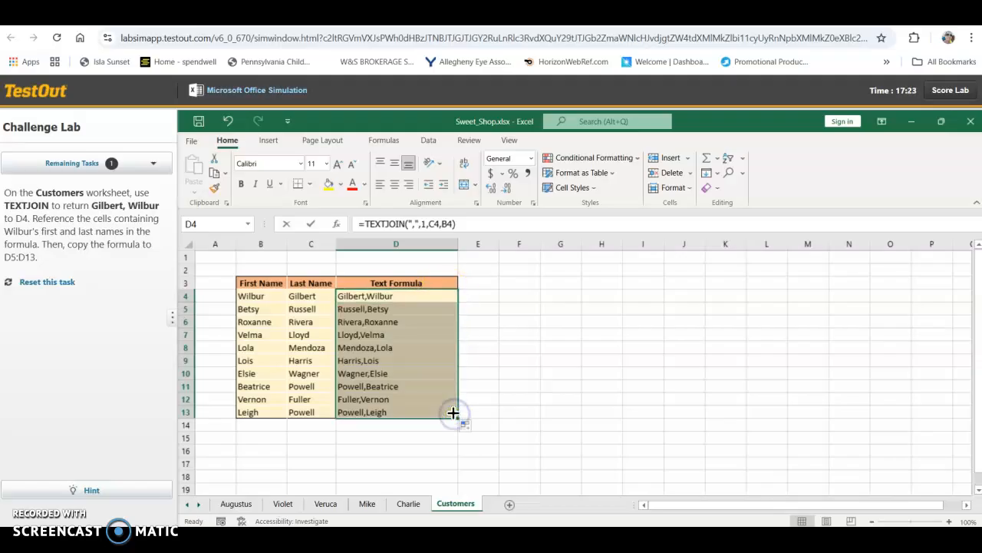
# Step: Submit the lab for scoring and review the Lab Report's task summary, closing the report when done
pyautogui.click(930, 95)
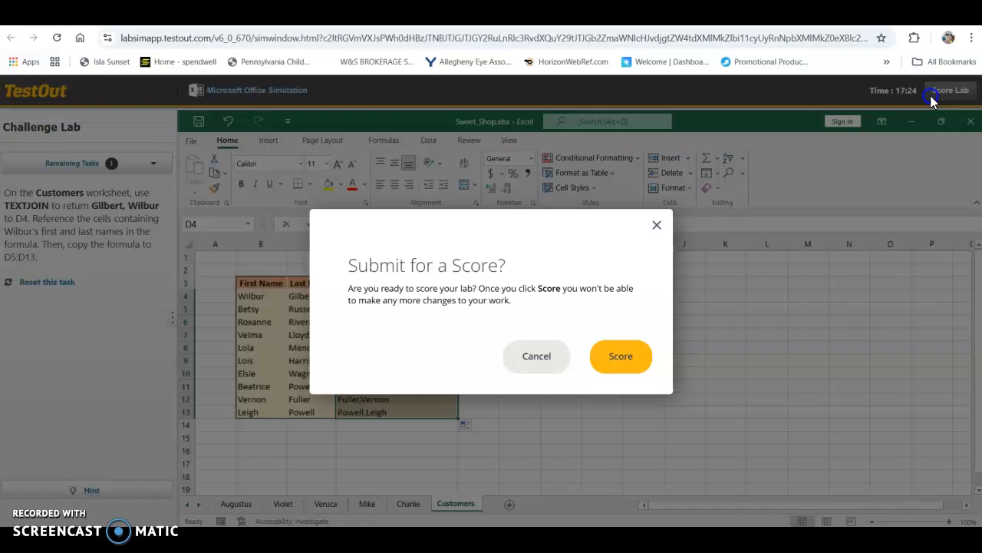
pyautogui.click(623, 369)
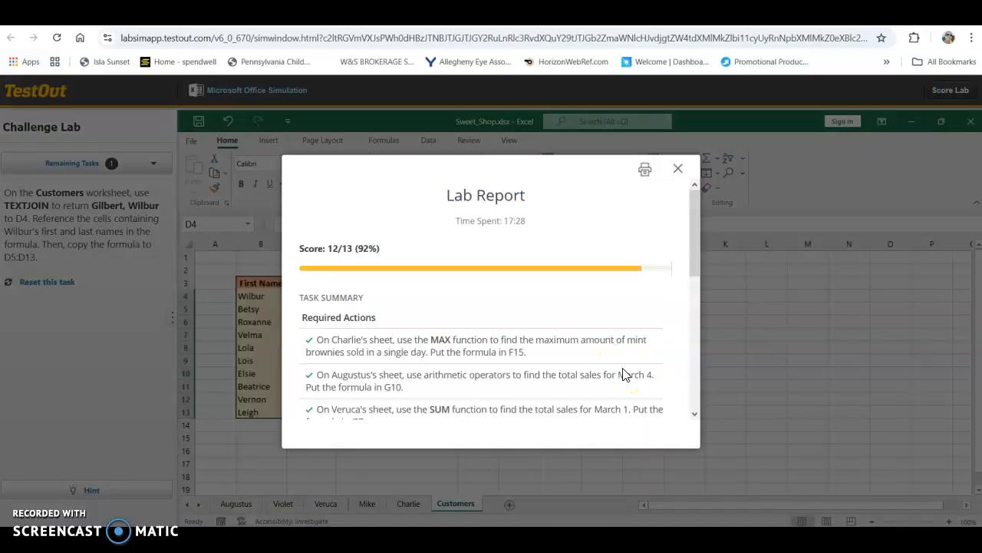
pyautogui.click(699, 368)
pyautogui.click(695, 369)
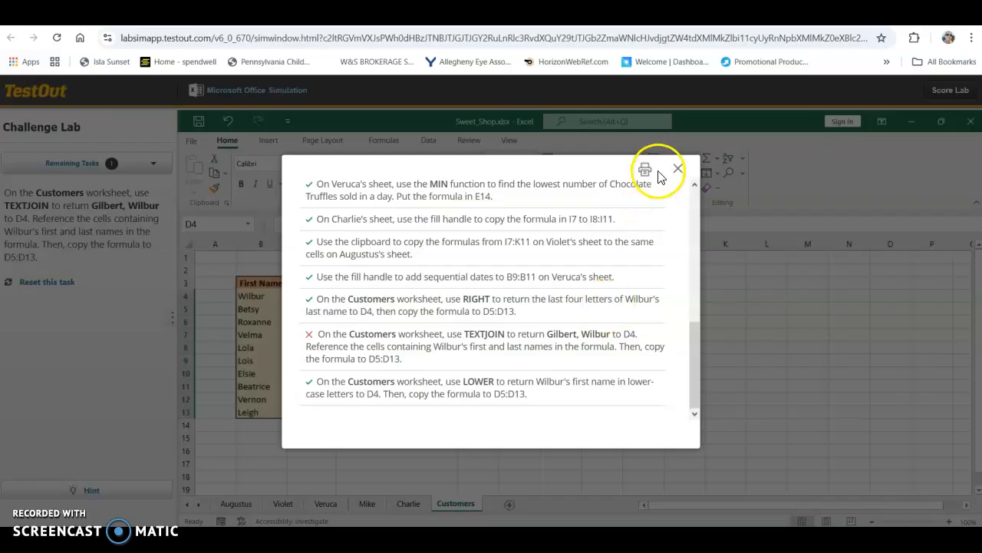
pyautogui.click(678, 168)
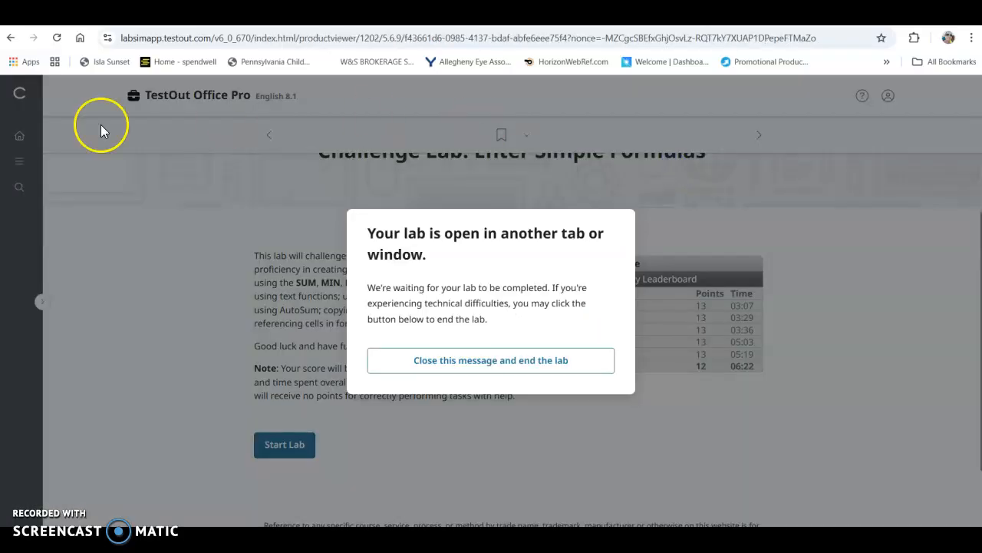